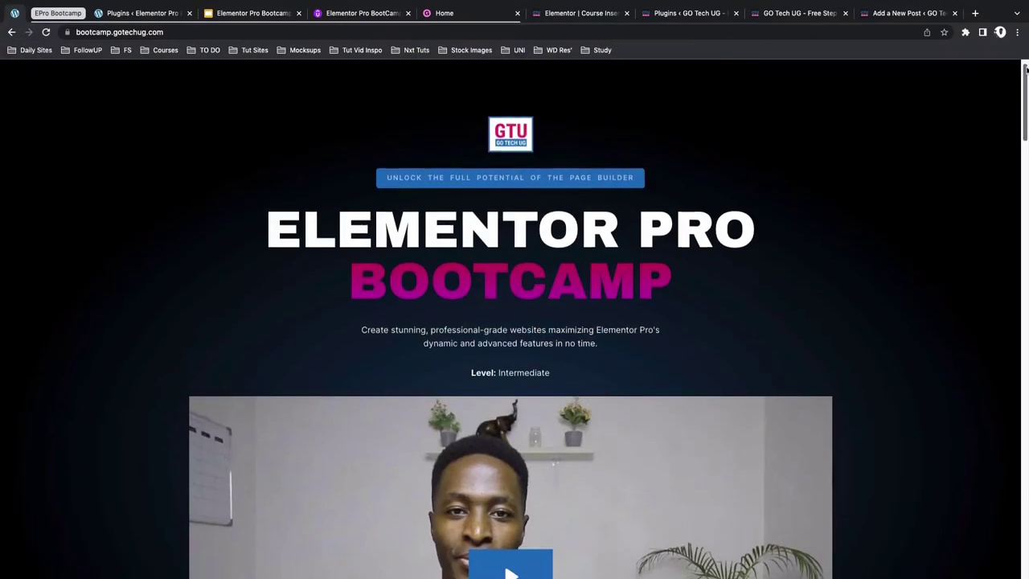
{"action": "scroll", "coordinate": [514, 322], "scroll_direction": "down", "scroll_amount": 3}
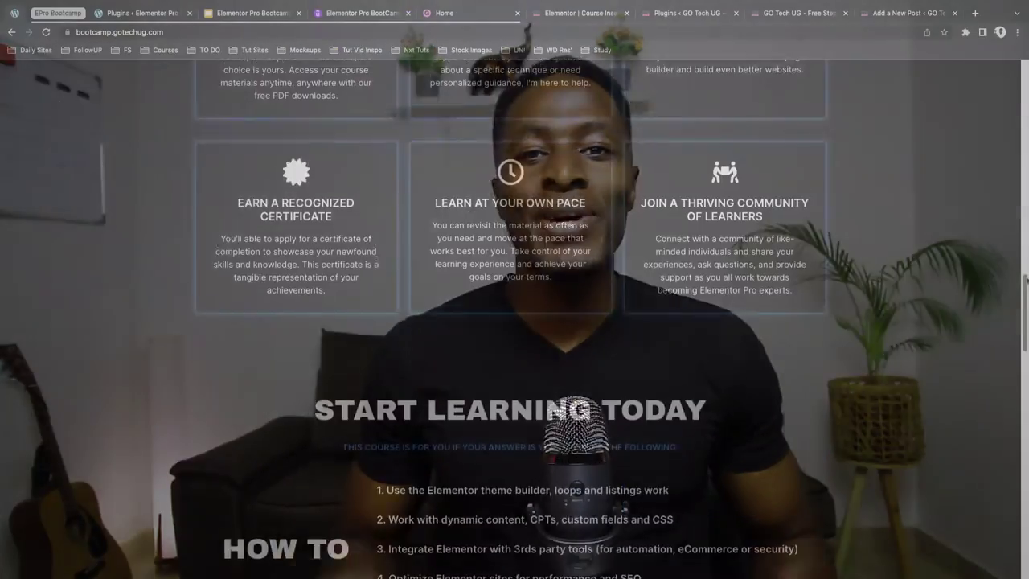
{"action": "scroll", "coordinate": [515, 322], "scroll_direction": "down", "scroll_amount": 5}
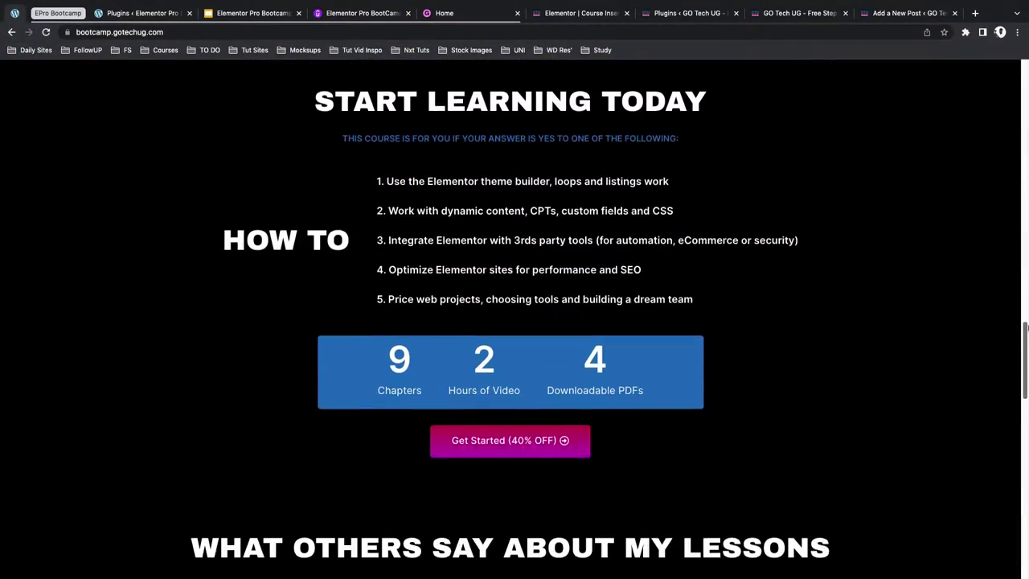
{"action": "scroll", "coordinate": [515, 322], "scroll_direction": "down", "scroll_amount": 4}
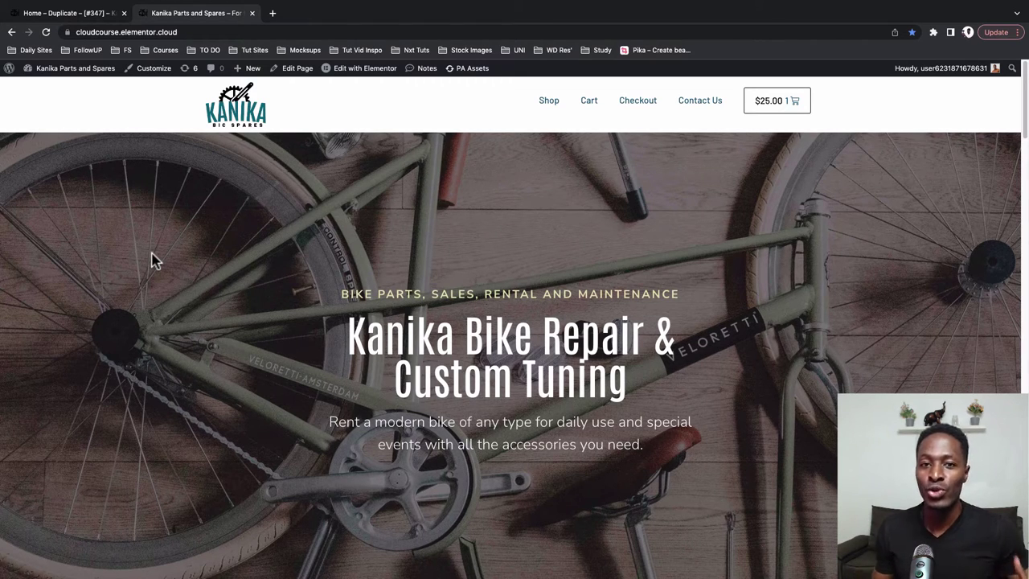
Review the Kanika home pages, advancing the hero slides and the Discounted Products carousel
{"action": "left_click", "coordinate": [1001, 382]}
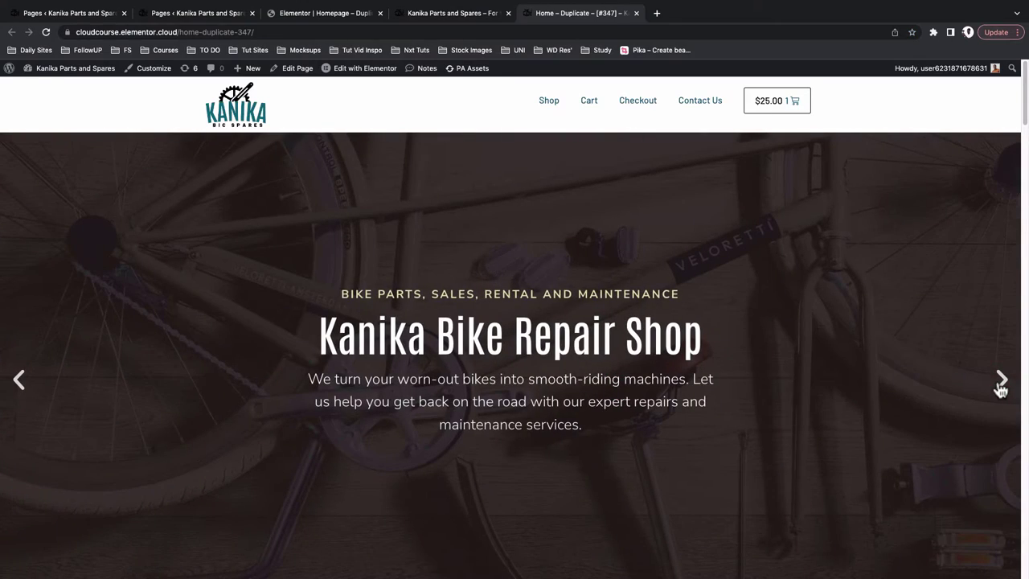
{"action": "left_click", "coordinate": [1001, 386]}
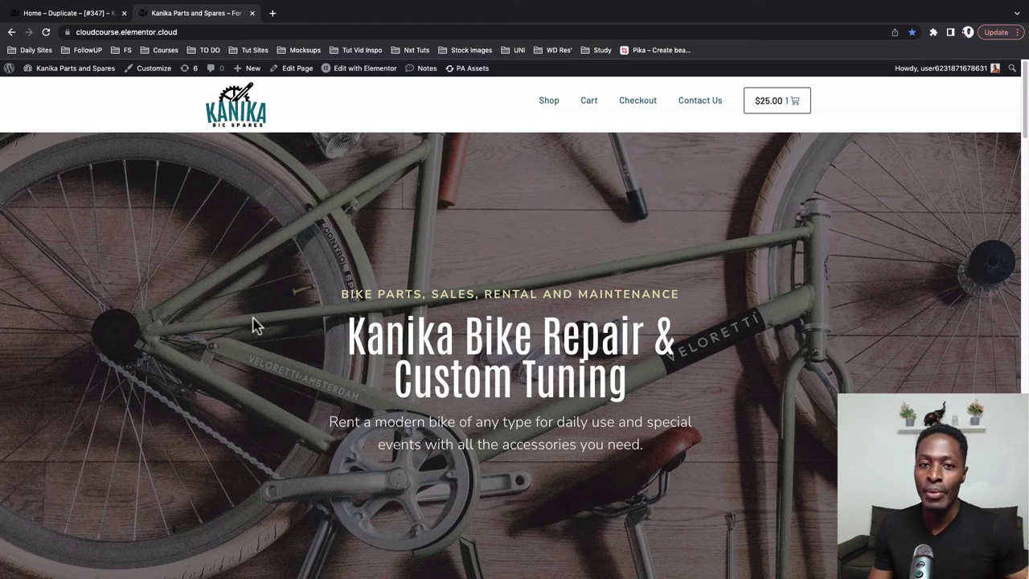
{"action": "scroll", "coordinate": [252, 324], "scroll_direction": "down", "scroll_amount": 5}
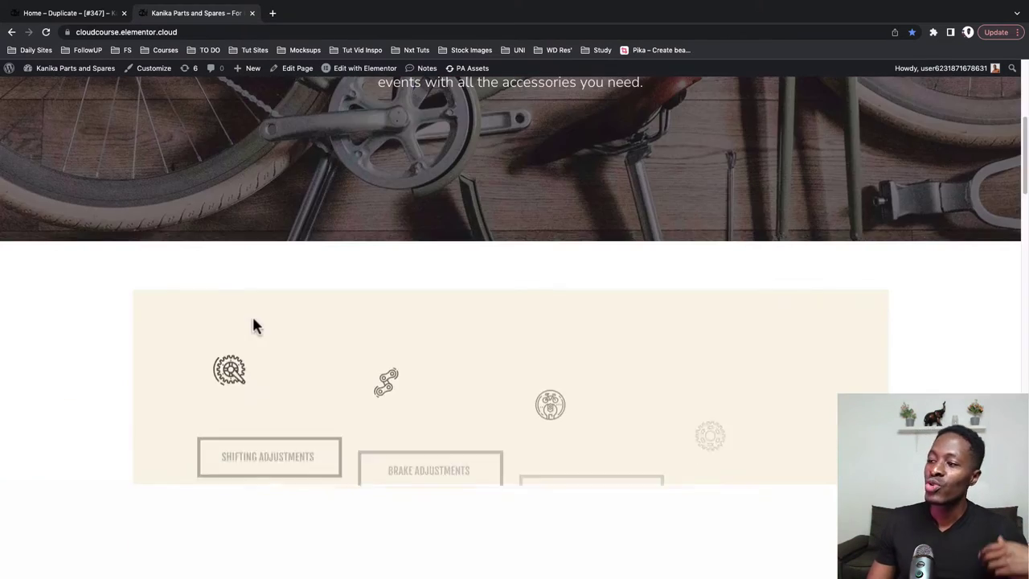
{"action": "scroll", "coordinate": [155, 361], "scroll_direction": "up", "scroll_amount": 5}
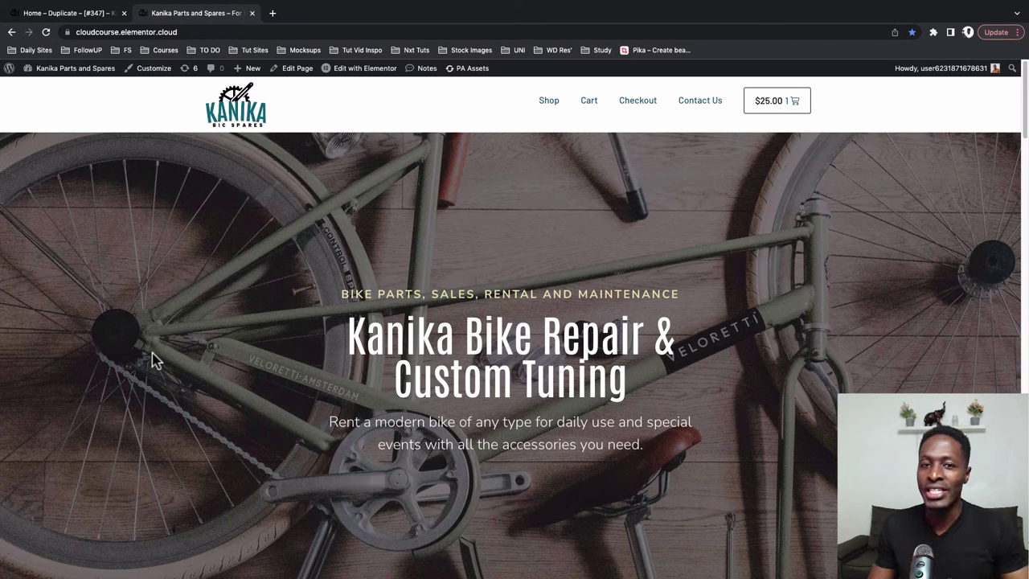
{"action": "scroll", "coordinate": [153, 359], "scroll_direction": "down", "scroll_amount": 10}
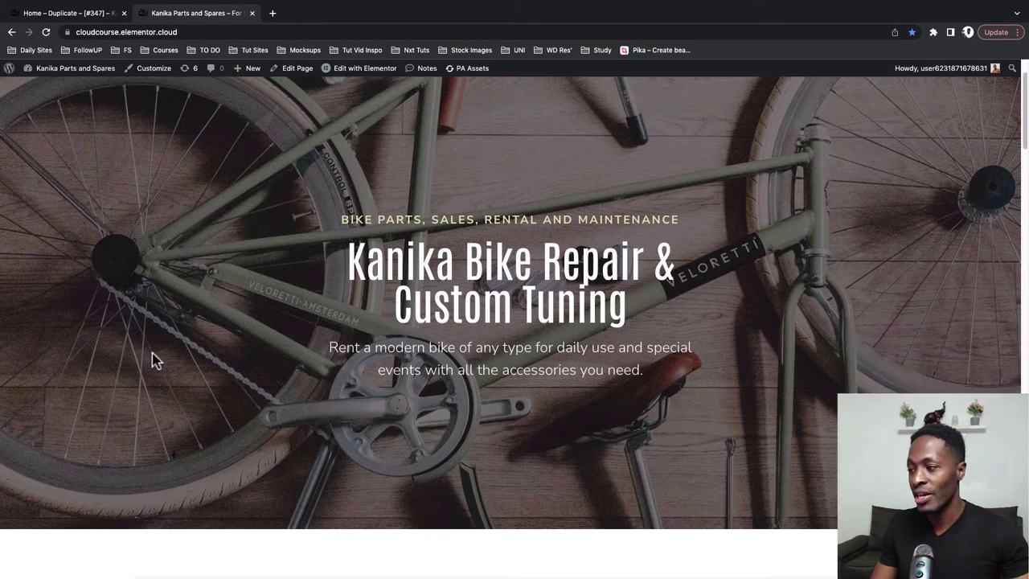
{"action": "scroll", "coordinate": [122, 374], "scroll_direction": "down", "scroll_amount": 8}
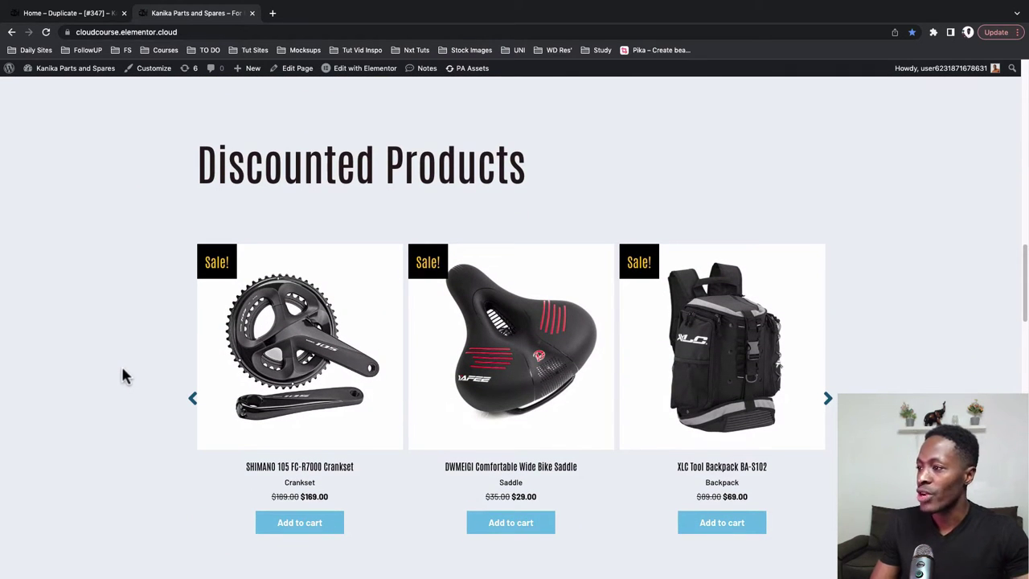
{"action": "left_click", "coordinate": [829, 401]}
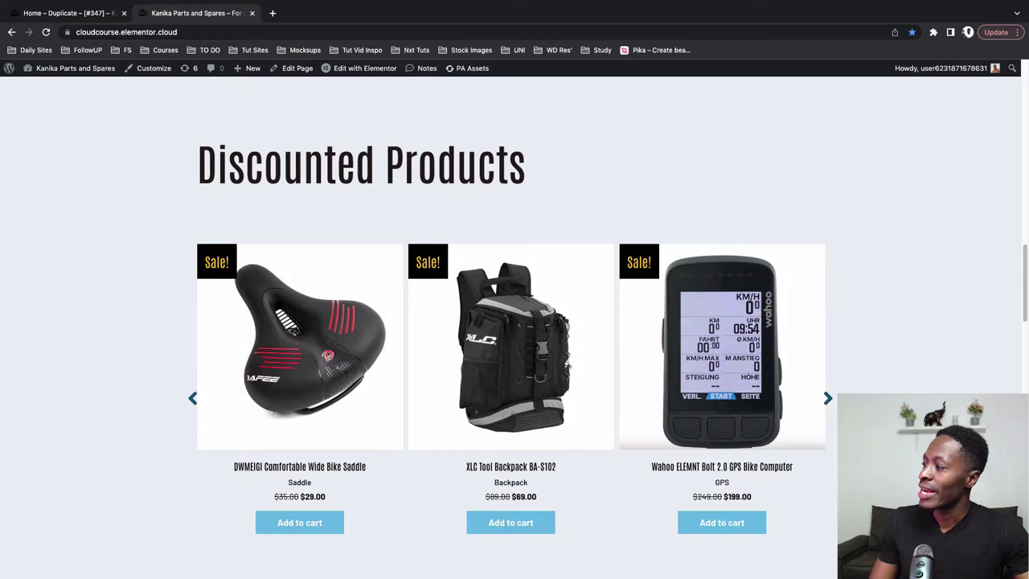
{"action": "scroll", "coordinate": [514, 322], "scroll_direction": "down", "scroll_amount": 3}
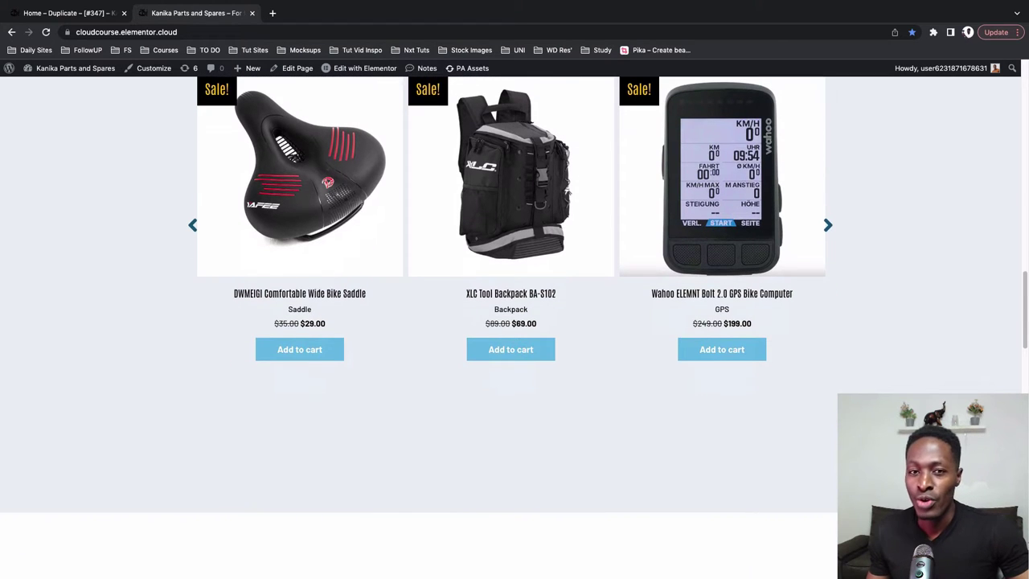
{"action": "scroll", "coordinate": [200, 180], "scroll_direction": "up", "scroll_amount": 10}
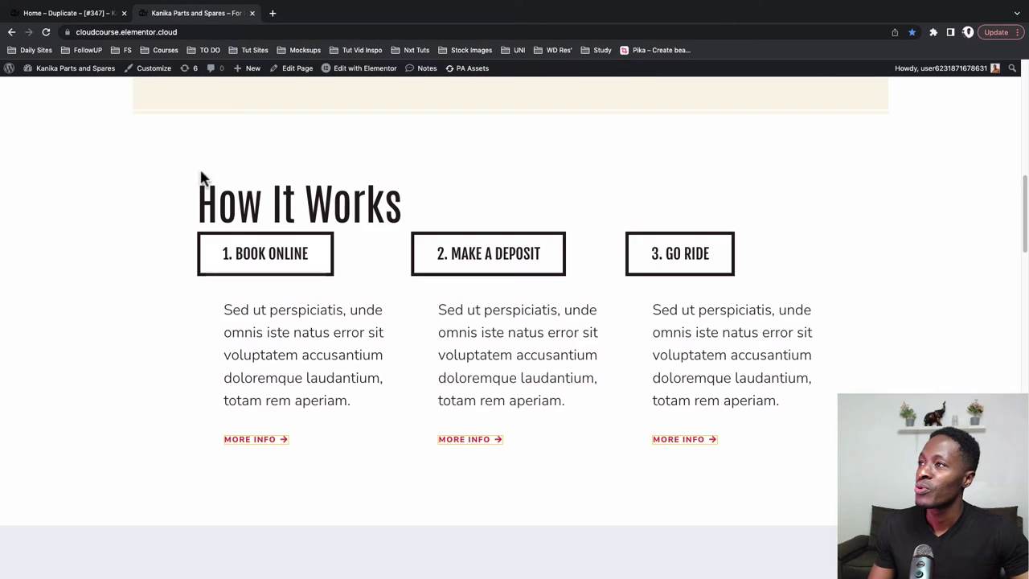
Examine the duplicated home page and compare the layout of its two Discounted Products carousels
{"action": "left_click", "coordinate": [75, 14]}
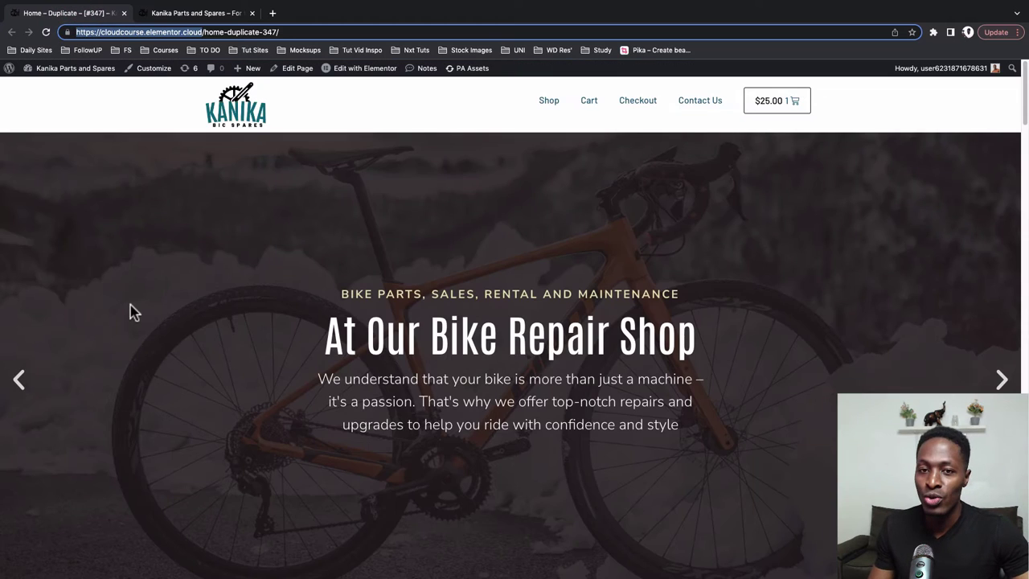
{"action": "scroll", "coordinate": [133, 312], "scroll_direction": "down", "scroll_amount": 10}
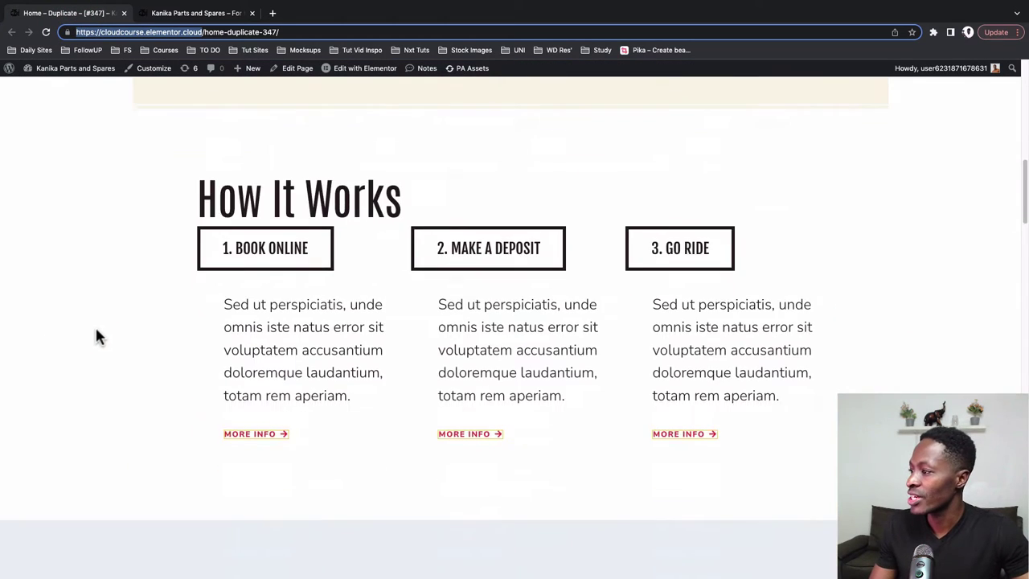
{"action": "scroll", "coordinate": [96, 330], "scroll_direction": "down", "scroll_amount": 15}
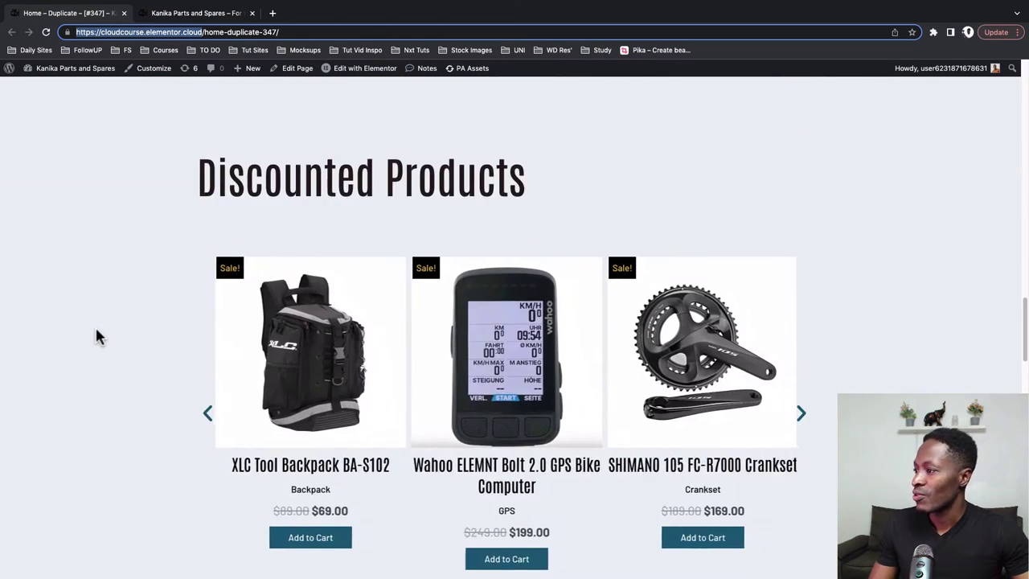
{"action": "scroll", "coordinate": [95, 331], "scroll_direction": "down", "scroll_amount": 2}
{"action": "scroll", "coordinate": [96, 331], "scroll_direction": "up", "scroll_amount": 3}
{"action": "scroll", "coordinate": [95, 331], "scroll_direction": "down", "scroll_amount": 1}
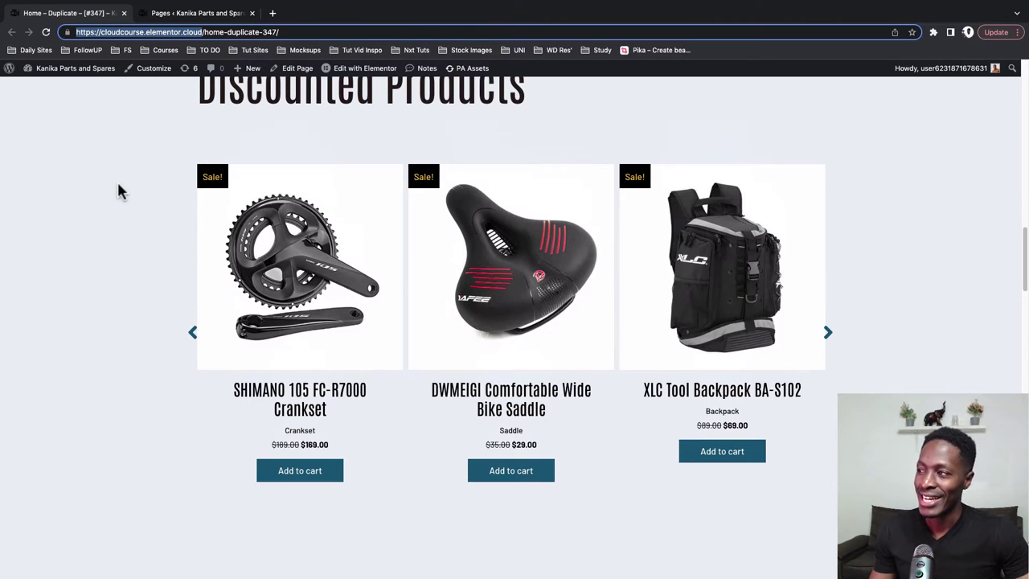
{"action": "scroll", "coordinate": [118, 191], "scroll_direction": "up", "scroll_amount": 1}
{"action": "scroll", "coordinate": [119, 191], "scroll_direction": "up", "scroll_amount": 2}
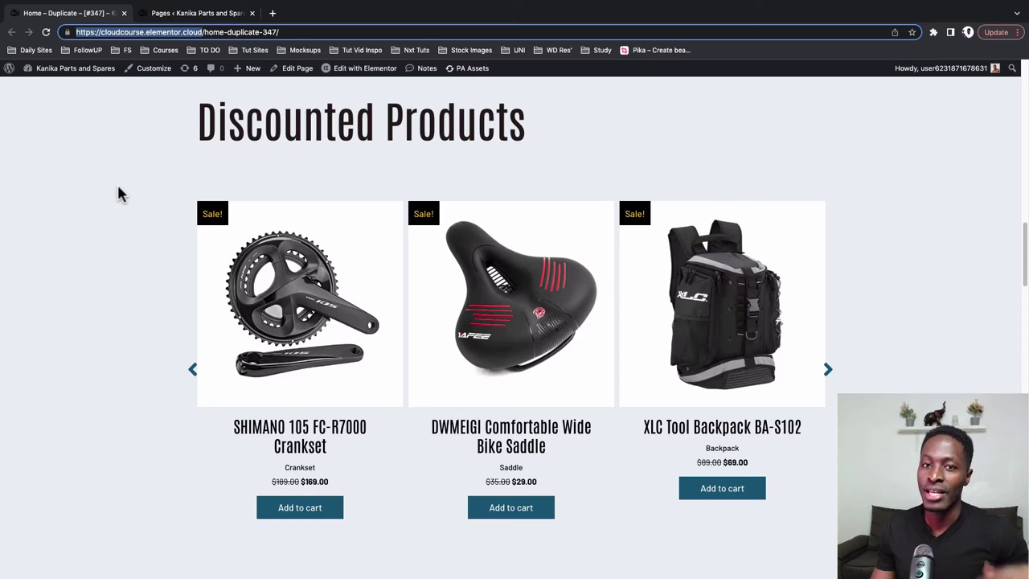
{"action": "scroll", "coordinate": [125, 242], "scroll_direction": "up", "scroll_amount": 1}
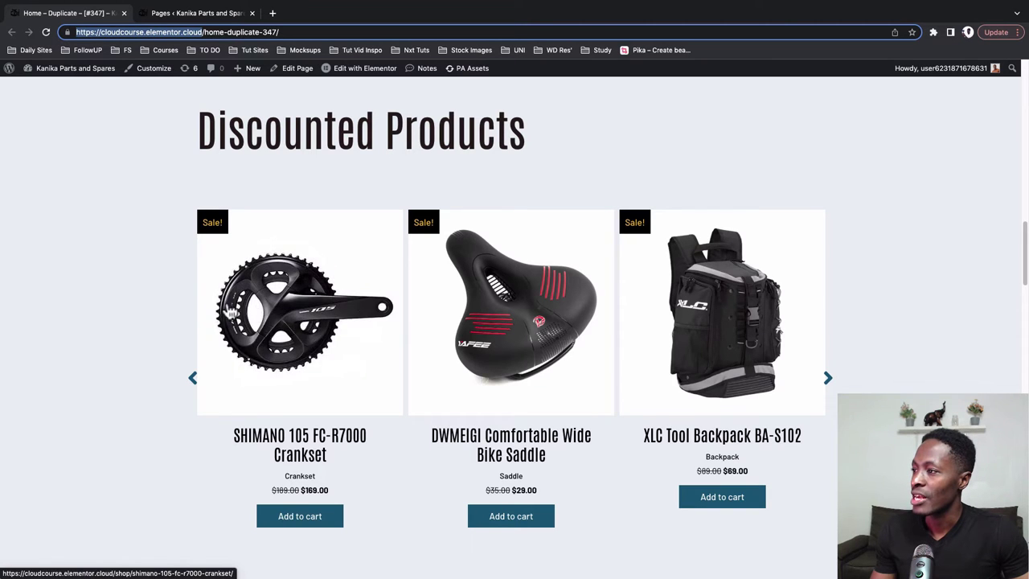
{"action": "scroll", "coordinate": [142, 341], "scroll_direction": "up", "scroll_amount": 4}
{"action": "scroll", "coordinate": [142, 340], "scroll_direction": "down", "scroll_amount": 4}
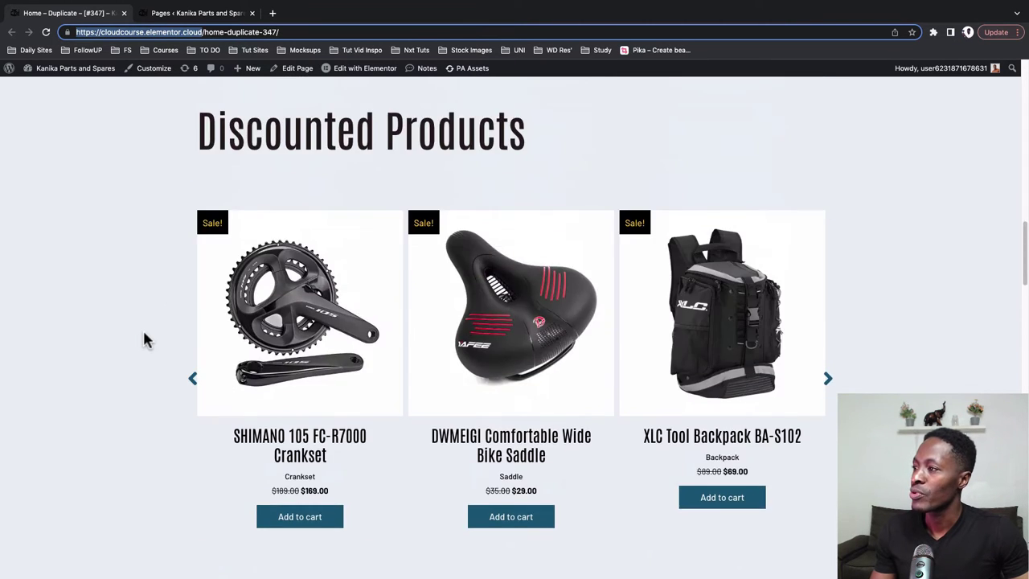
{"action": "scroll", "coordinate": [143, 340], "scroll_direction": "down", "scroll_amount": 2}
{"action": "scroll", "coordinate": [144, 340], "scroll_direction": "down", "scroll_amount": 6}
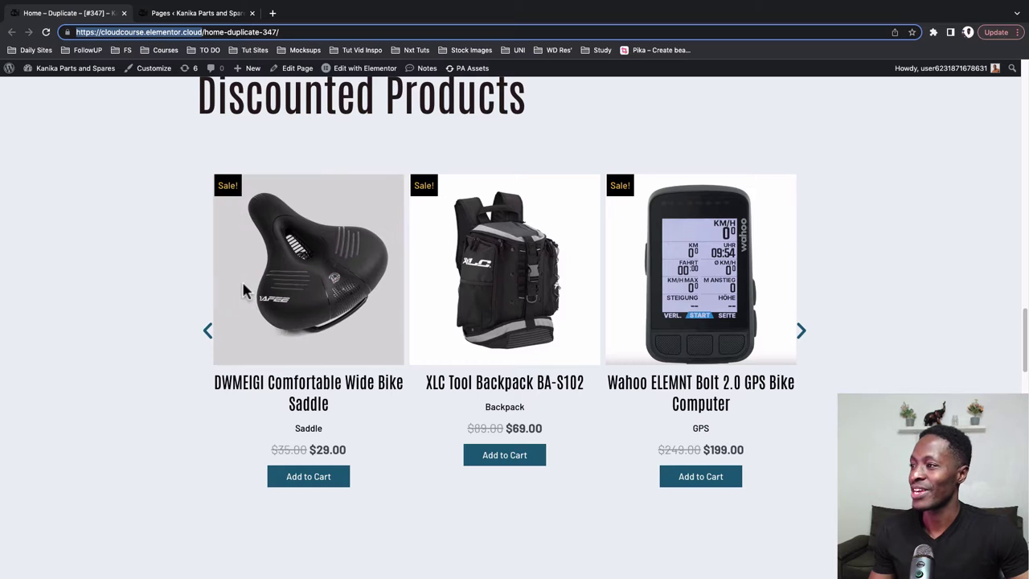
{"action": "scroll", "coordinate": [198, 292], "scroll_direction": "up", "scroll_amount": 10}
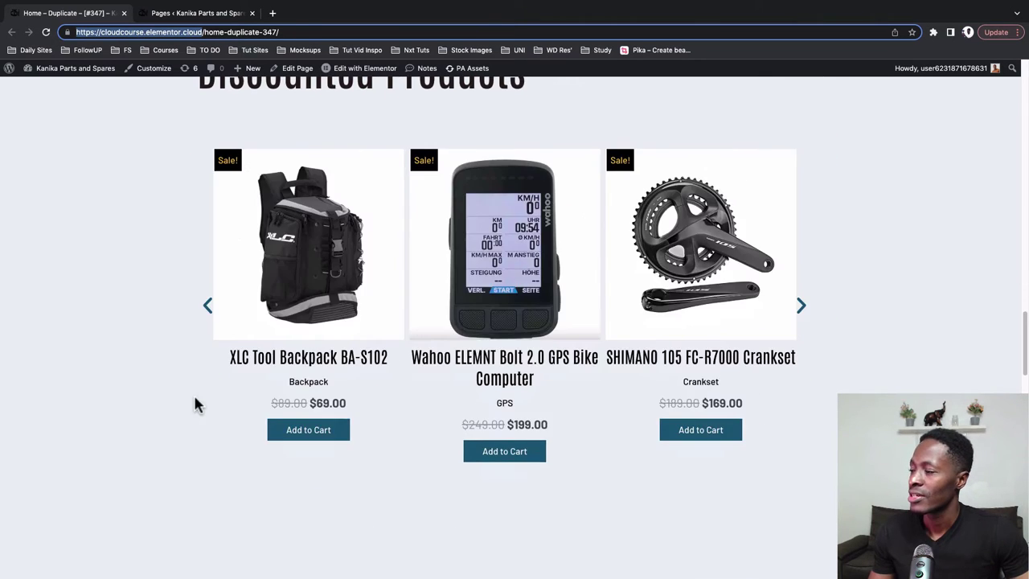
{"action": "scroll", "coordinate": [195, 404], "scroll_direction": "down", "scroll_amount": 3}
{"action": "scroll", "coordinate": [195, 405], "scroll_direction": "down", "scroll_amount": 5}
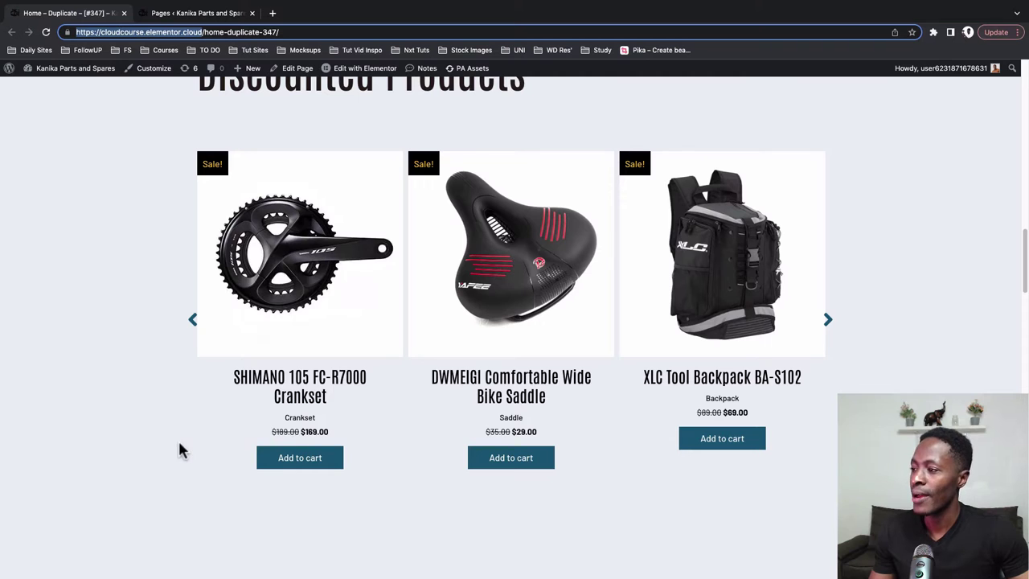
{"action": "scroll", "coordinate": [178, 451], "scroll_direction": "down", "scroll_amount": 5}
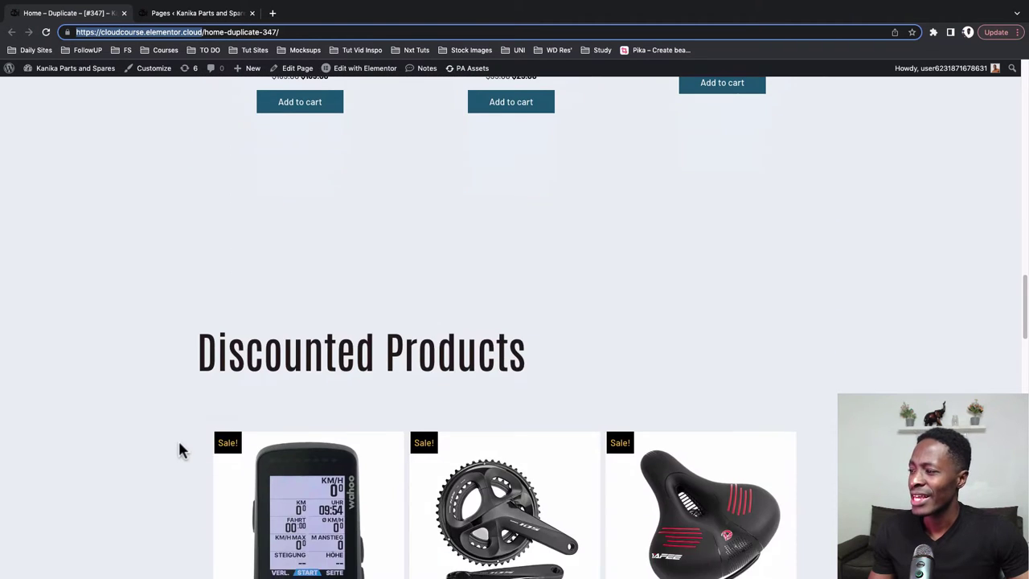
{"action": "scroll", "coordinate": [178, 446], "scroll_direction": "down", "scroll_amount": 4}
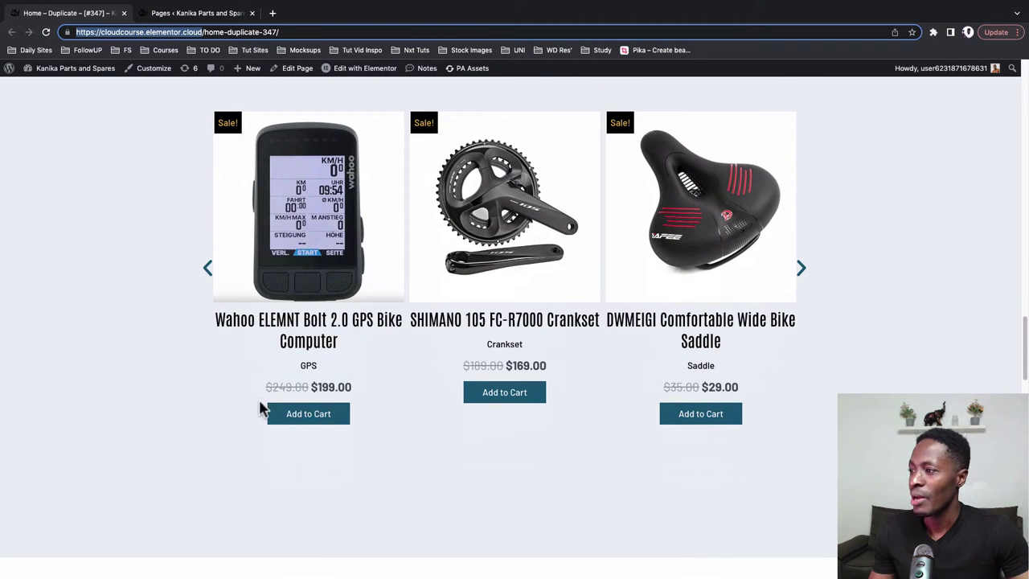
{"action": "scroll", "coordinate": [260, 390], "scroll_direction": "up", "scroll_amount": 1}
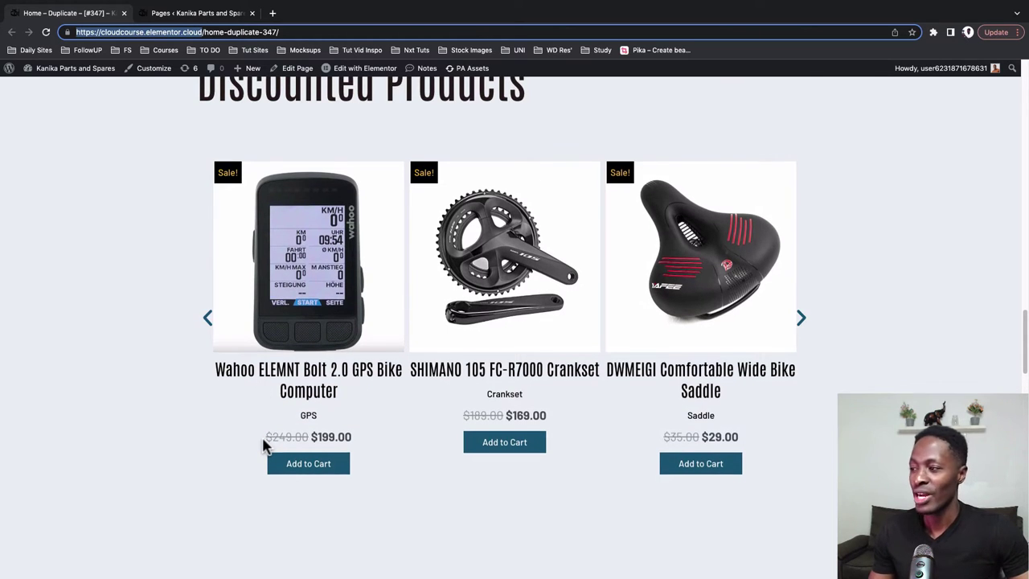
{"action": "scroll", "coordinate": [263, 446], "scroll_direction": "up", "scroll_amount": 6}
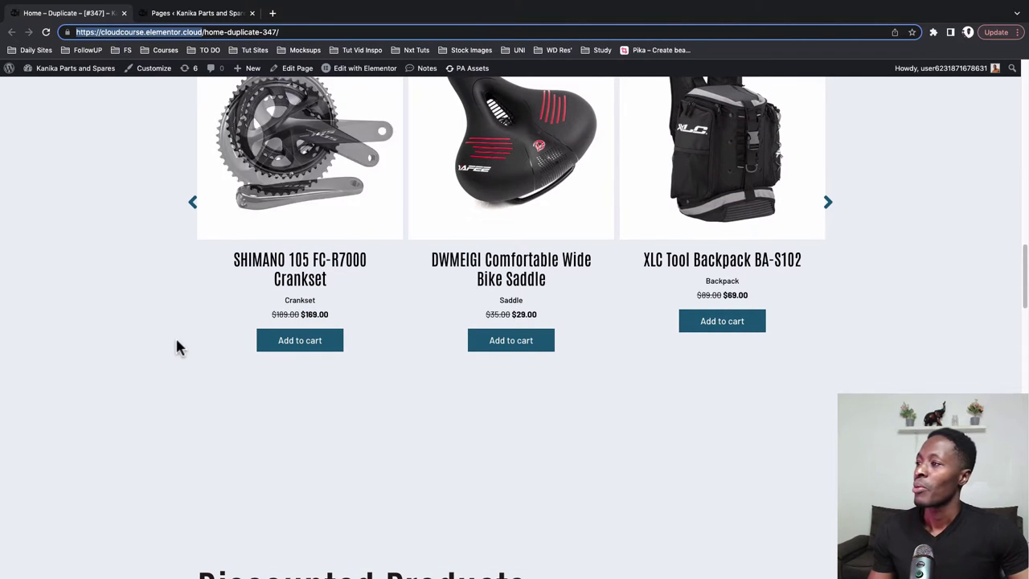
{"action": "scroll", "coordinate": [177, 346], "scroll_direction": "down", "scroll_amount": 1}
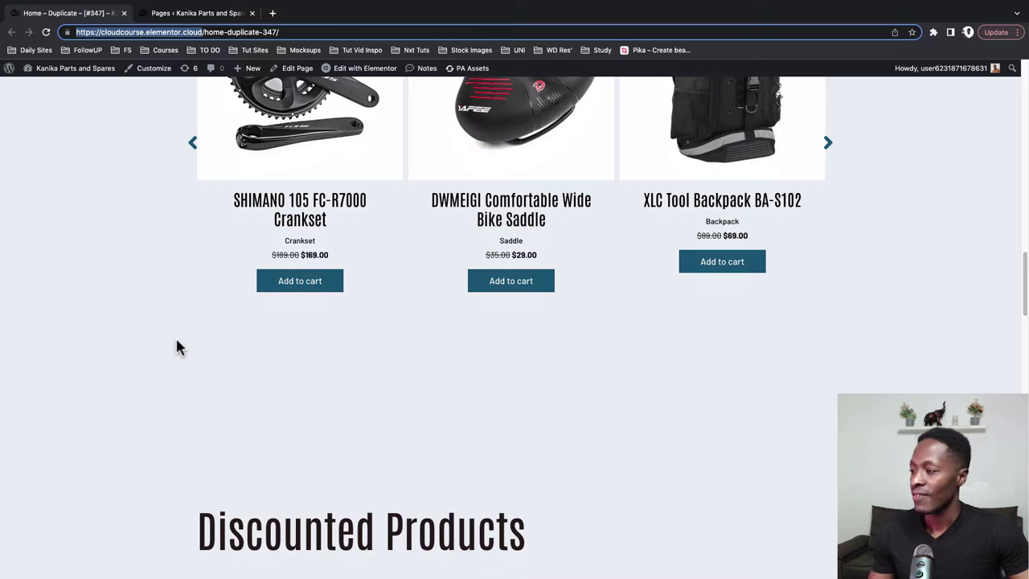
Open the page "Homepage – Duplicate – [#7]" for editing with Elementor
{"action": "key", "text": "ctrl+Tab"}
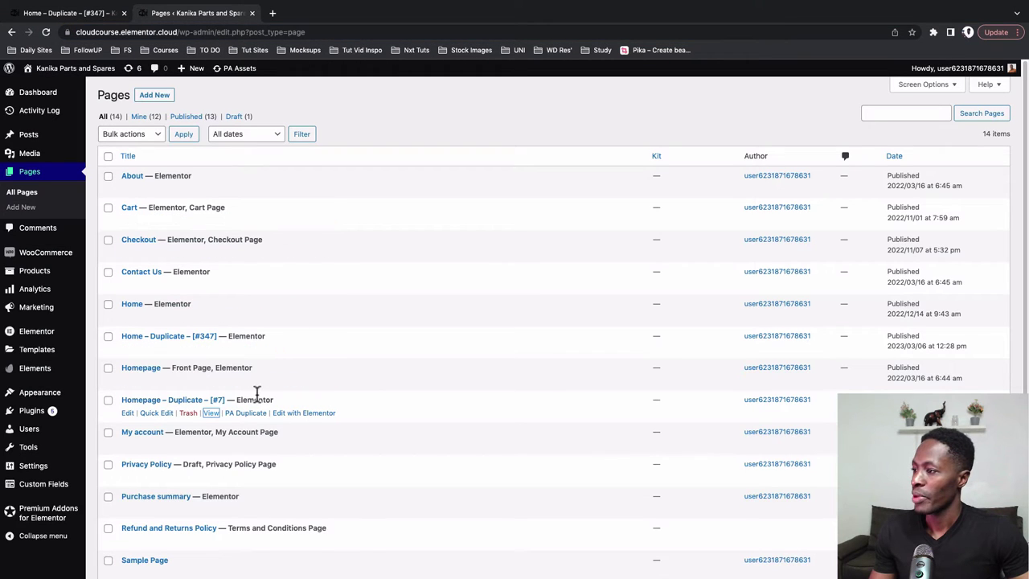
{"action": "left_click", "coordinate": [288, 414]}
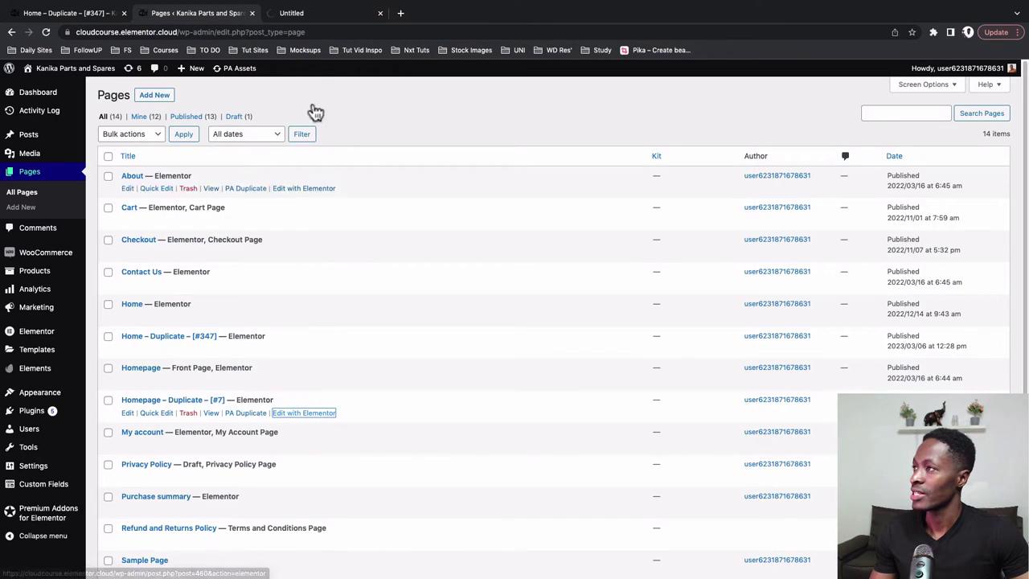
{"action": "left_click", "coordinate": [314, 21]}
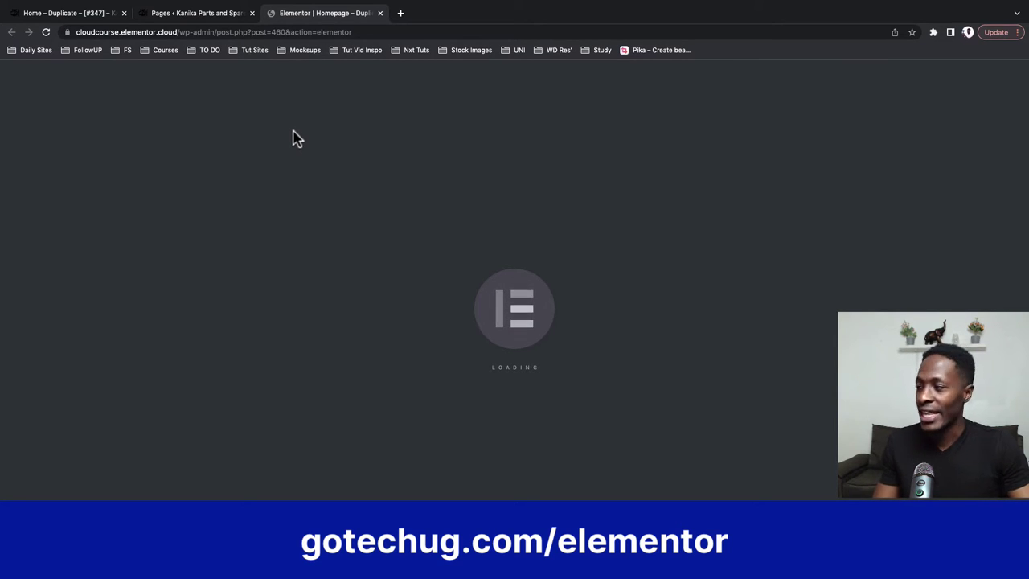
Open the settings of the Woo Products widget in the Discounted Products section
{"action": "scroll", "coordinate": [354, 264], "scroll_direction": "down", "scroll_amount": 3}
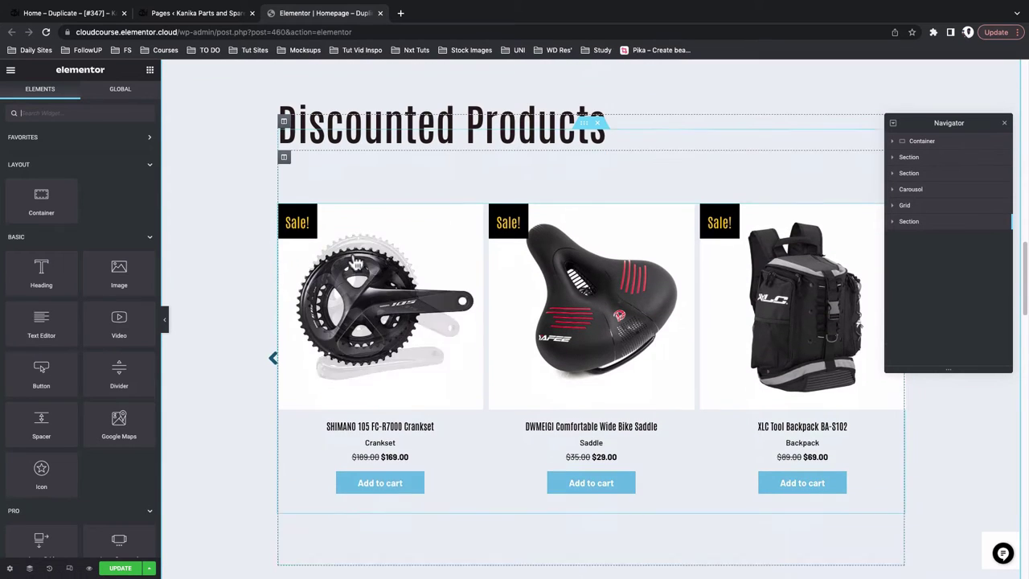
{"action": "scroll", "coordinate": [357, 260], "scroll_direction": "up", "scroll_amount": 2}
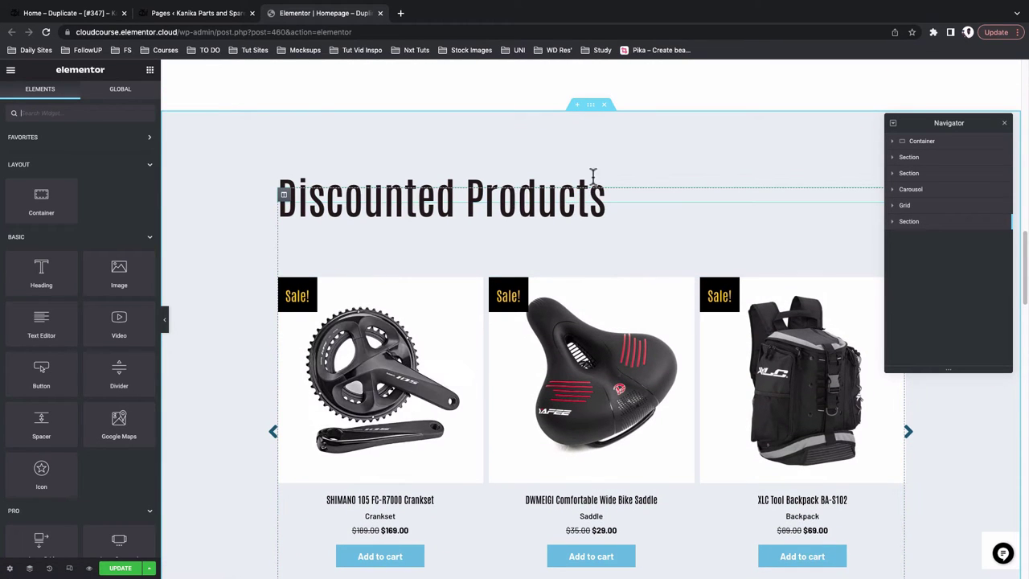
{"action": "scroll", "coordinate": [565, 257], "scroll_direction": "up", "scroll_amount": 3}
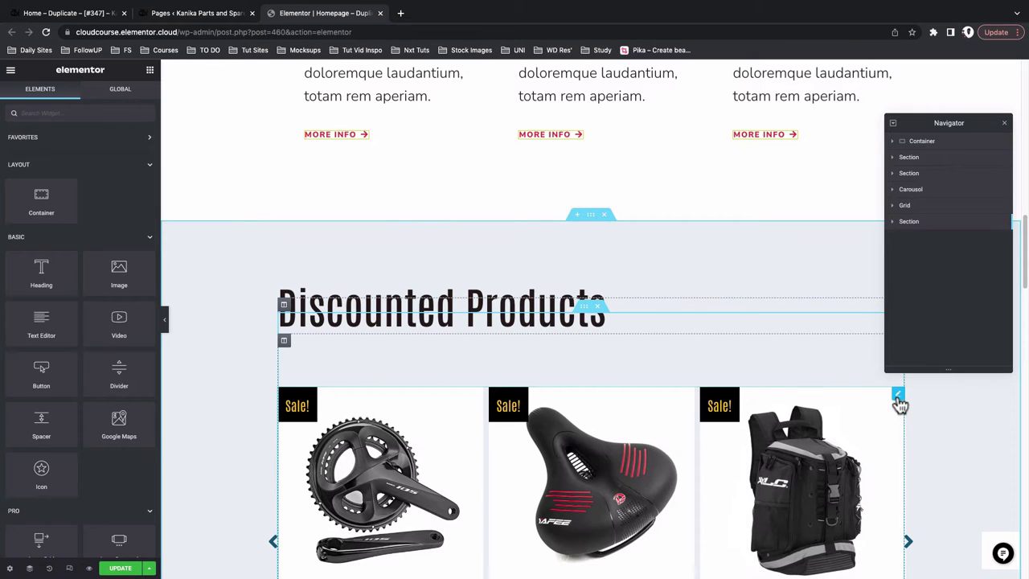
{"action": "left_click", "coordinate": [899, 397]}
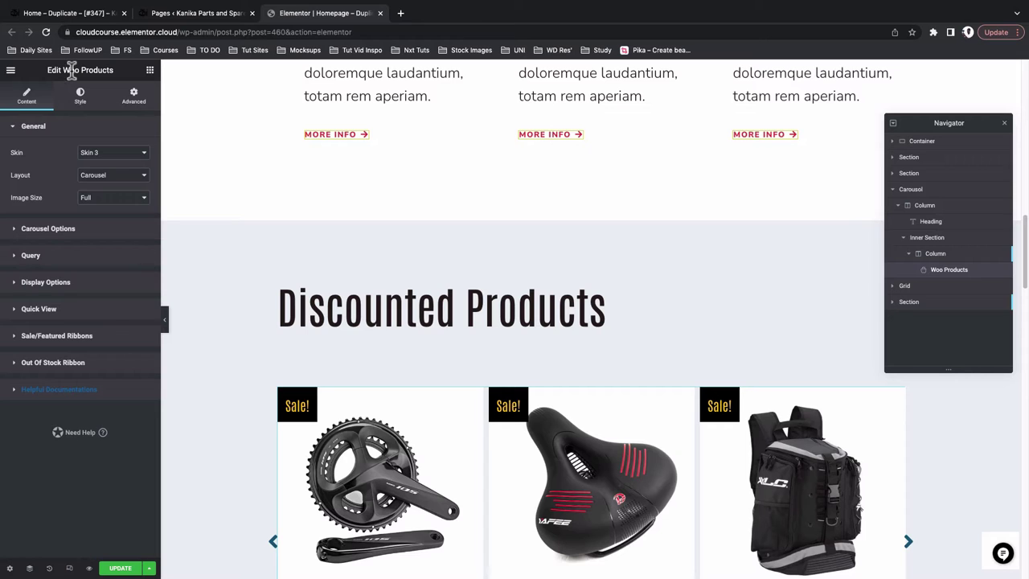
Duplicate the Discounted Products carousel section
{"action": "right_click", "coordinate": [592, 224]}
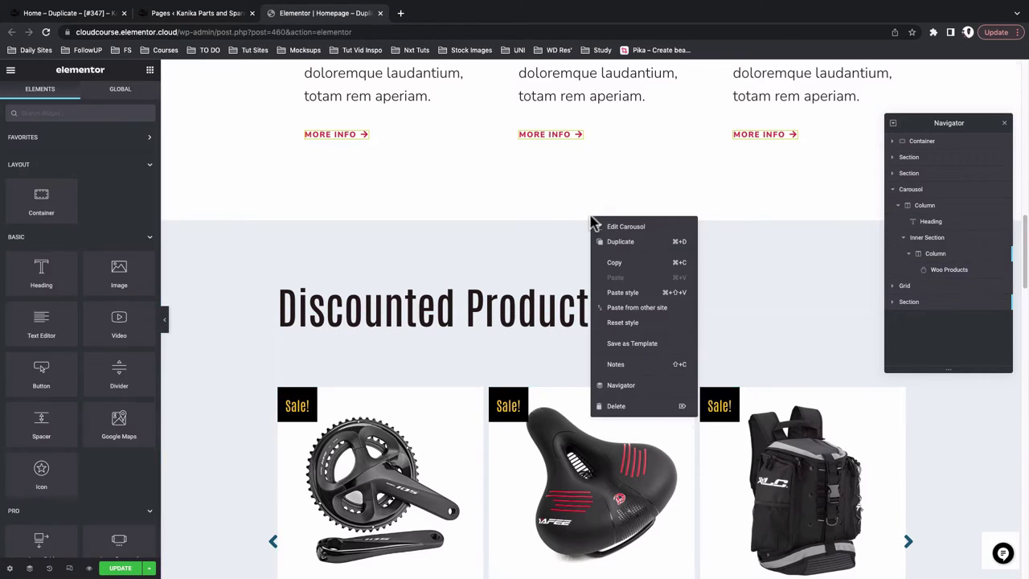
{"action": "left_click", "coordinate": [616, 241]}
{"action": "scroll", "coordinate": [591, 442], "scroll_direction": "down", "scroll_amount": 2}
{"action": "scroll", "coordinate": [620, 451], "scroll_direction": "up", "scroll_amount": 3}
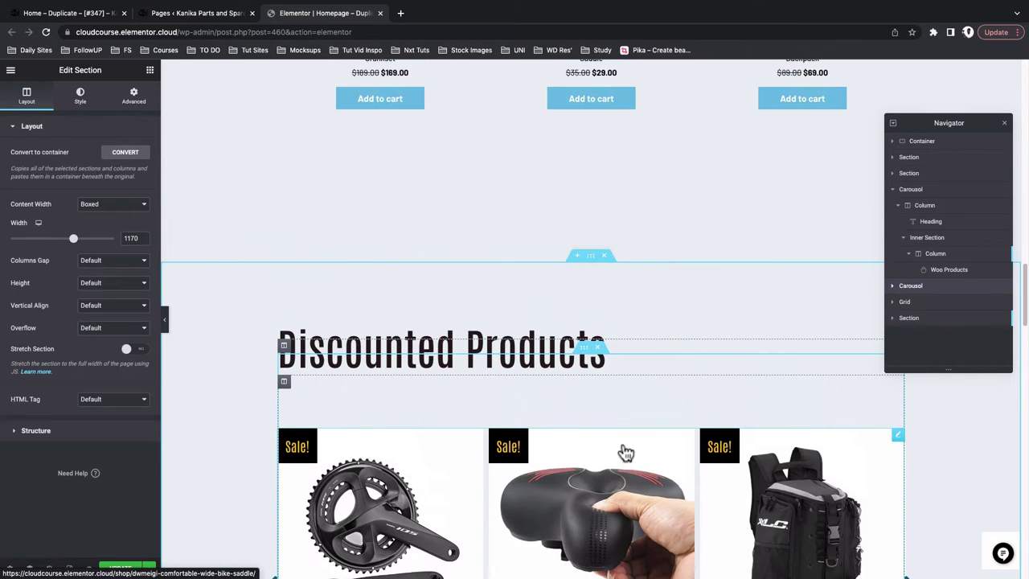
Replace the Woo Products widget in the duplicated Discounted Products section with a Loop Carousel widget
{"action": "right_click", "coordinate": [898, 445]}
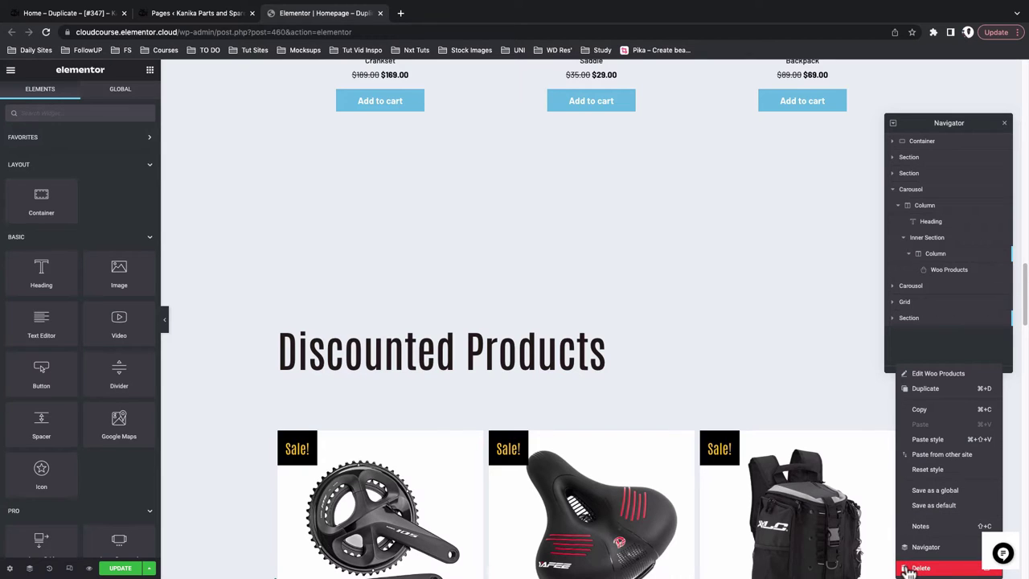
{"action": "left_click", "coordinate": [917, 568]}
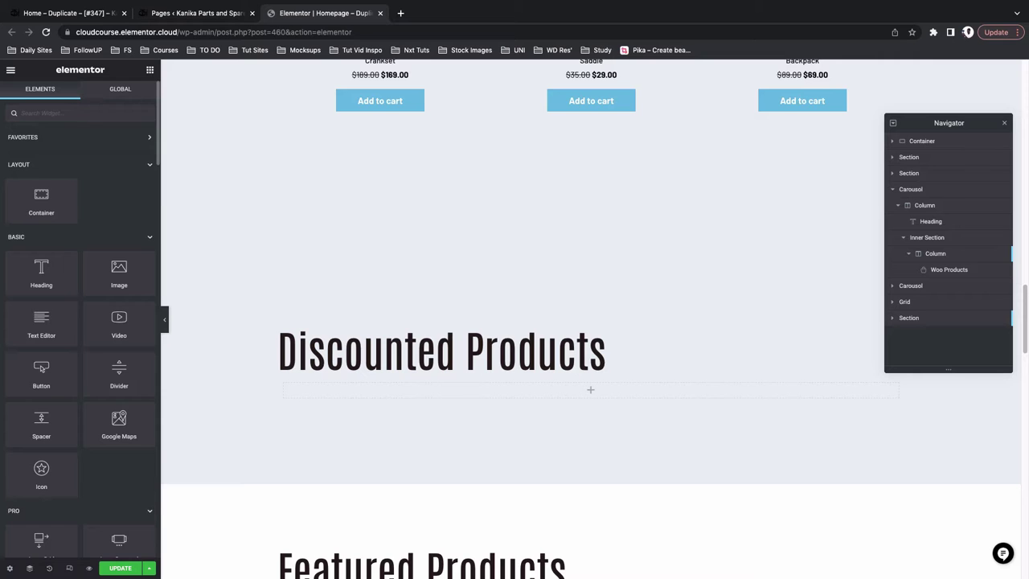
{"action": "type", "text": "spo"}
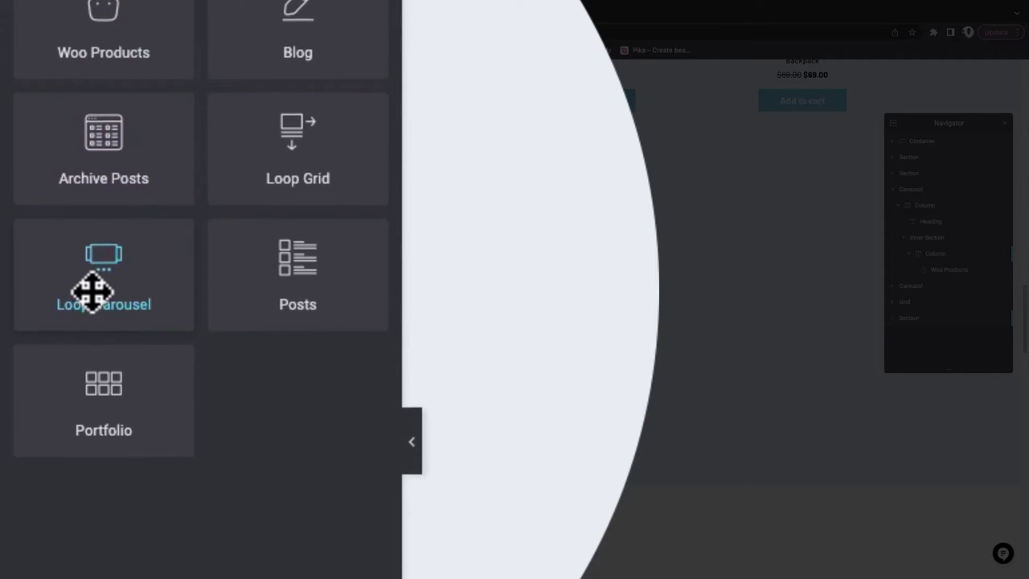
{"action": "left_click_drag", "start_coordinate": [108, 287], "coordinate": [628, 488]}
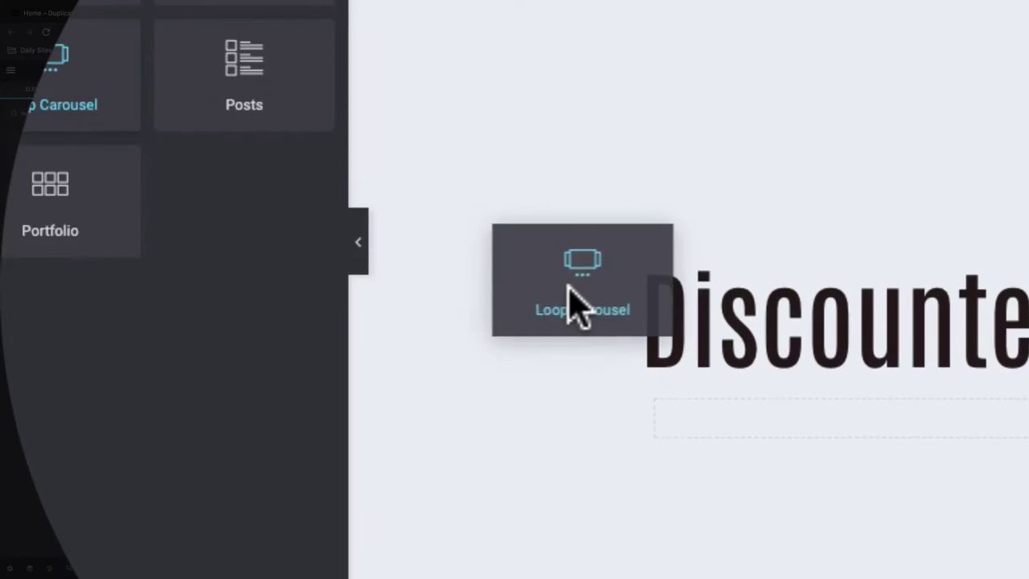
{"action": "left_click_drag", "start_coordinate": [577, 305], "coordinate": [810, 398]}
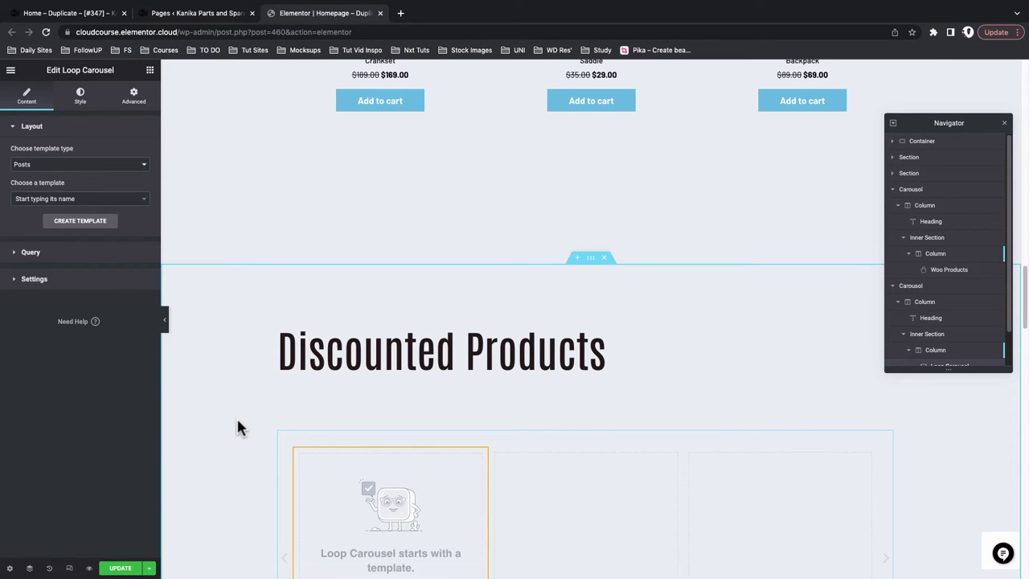
Create a new template for the Loop Carousel from its placeholder in the duplicated section
{"action": "scroll", "coordinate": [316, 451], "scroll_direction": "down", "scroll_amount": 2}
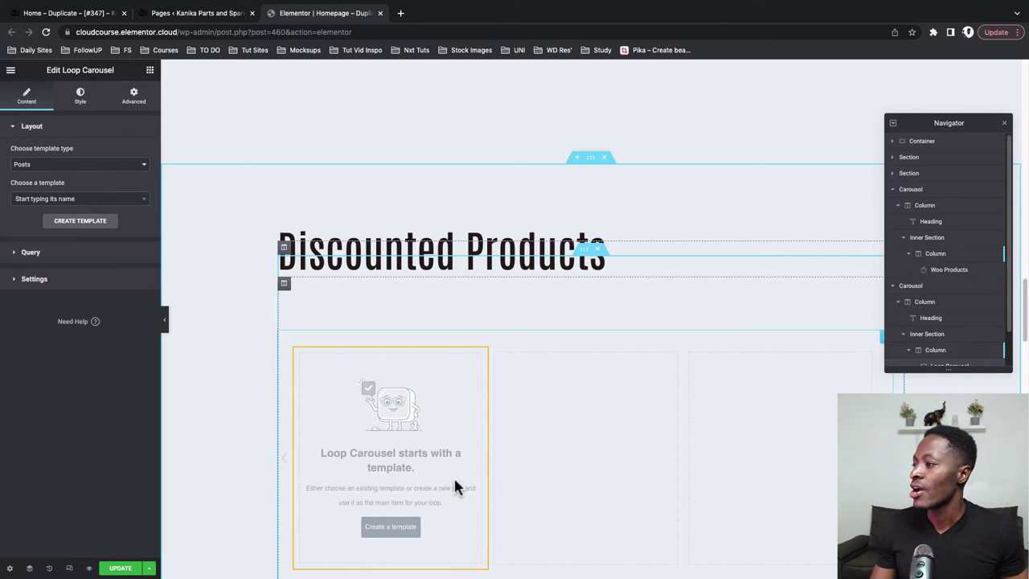
{"action": "scroll", "coordinate": [455, 481], "scroll_direction": "down", "scroll_amount": 1}
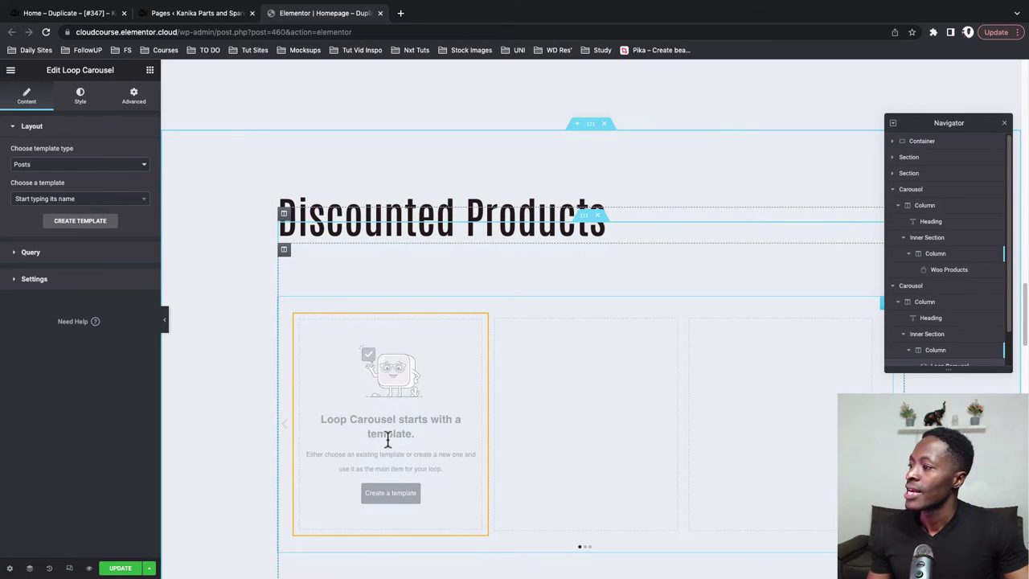
{"action": "left_click", "coordinate": [390, 495]}
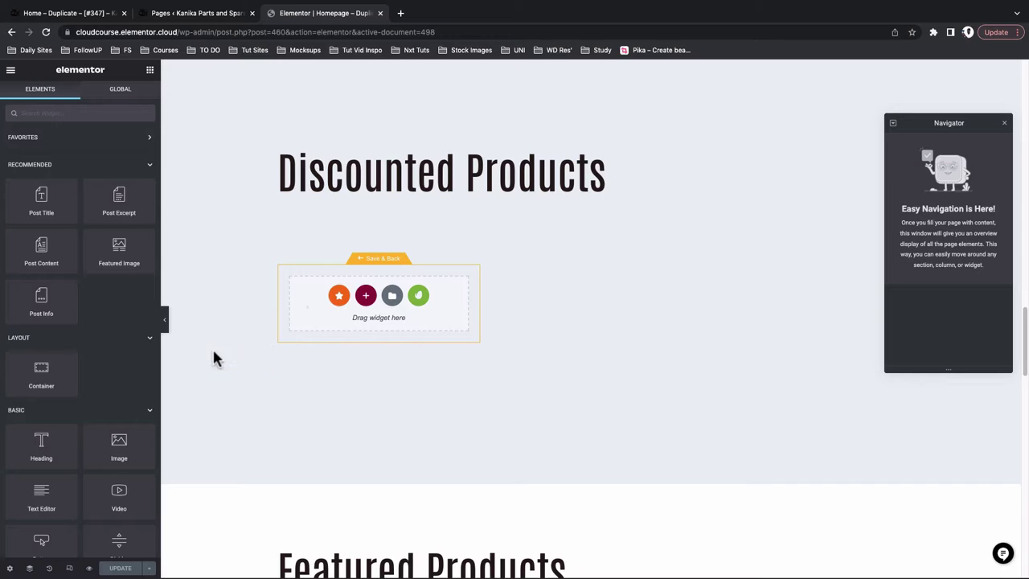
Change the loop item's title to "Product Loop Item #498" in its general settings
{"action": "left_click", "coordinate": [9, 568]}
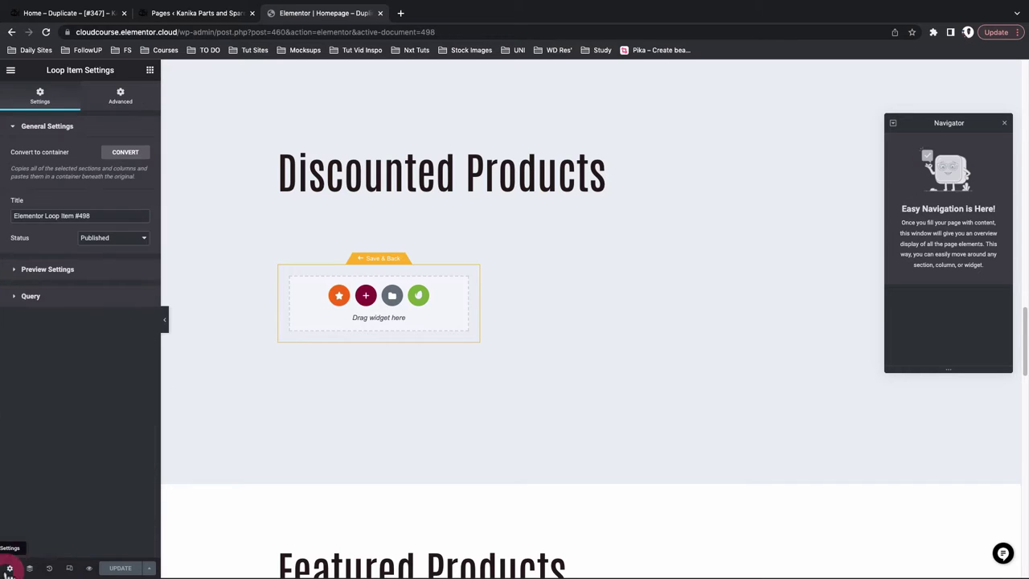
{"action": "triple_click", "coordinate": [34, 215]}
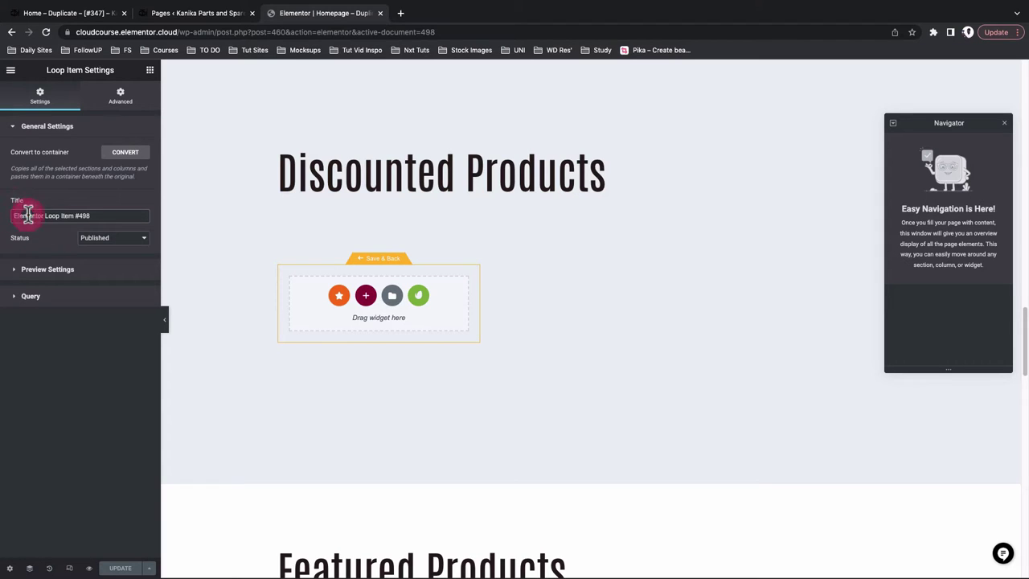
{"action": "double_click", "coordinate": [34, 216]}
{"action": "left_click", "coordinate": [18, 214]}
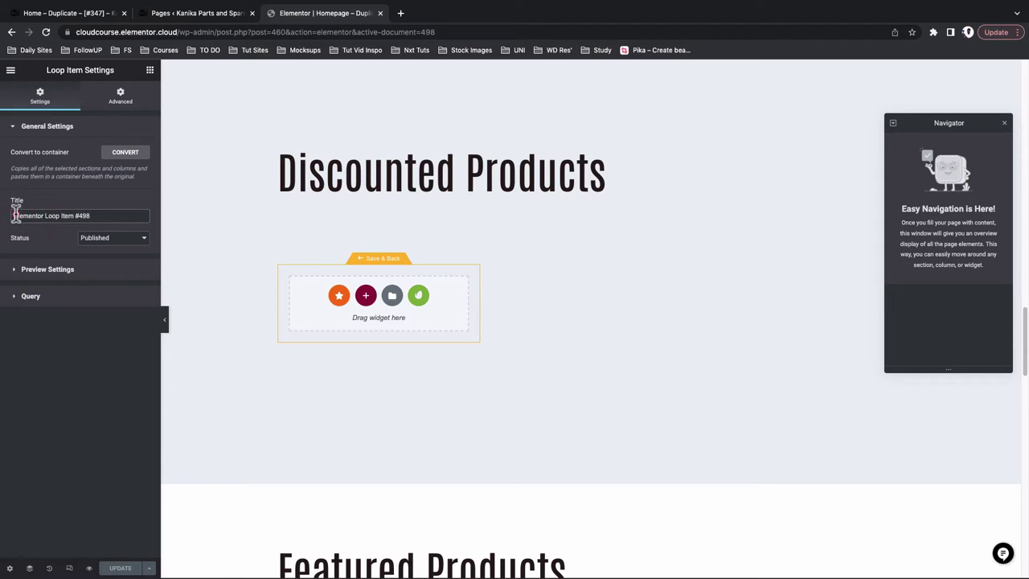
{"action": "type", "text": "Product"}
{"action": "key", "text": "shift+Right"}
{"action": "key", "text": "shift+Right"}
{"action": "key", "text": "shift+Right"}
{"action": "key", "text": "shift+Right"}
{"action": "key", "text": "BackSpace"}
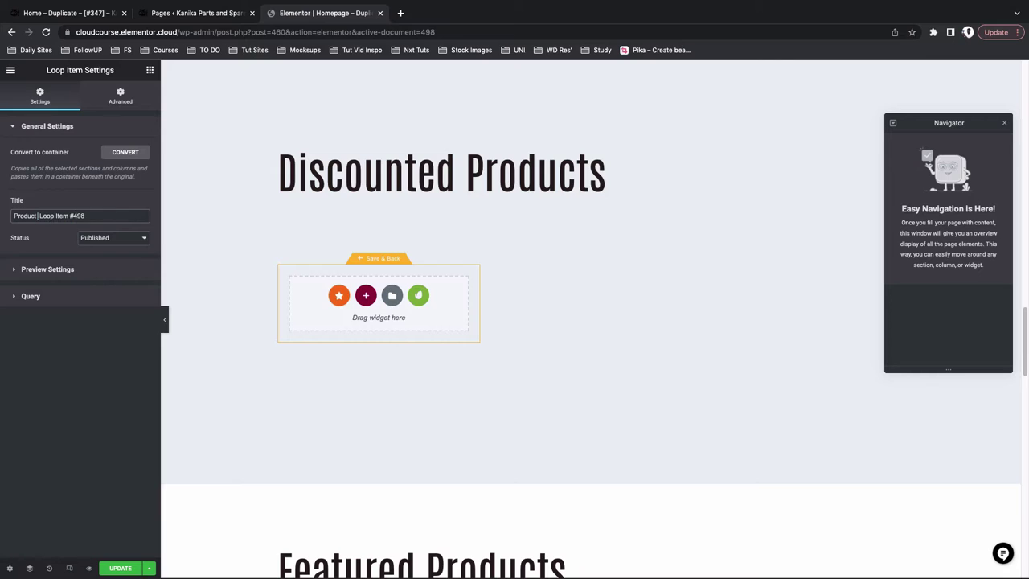
Set the loop item's preview type to Product and apply Products as its query source type
{"action": "left_click", "coordinate": [40, 273]}
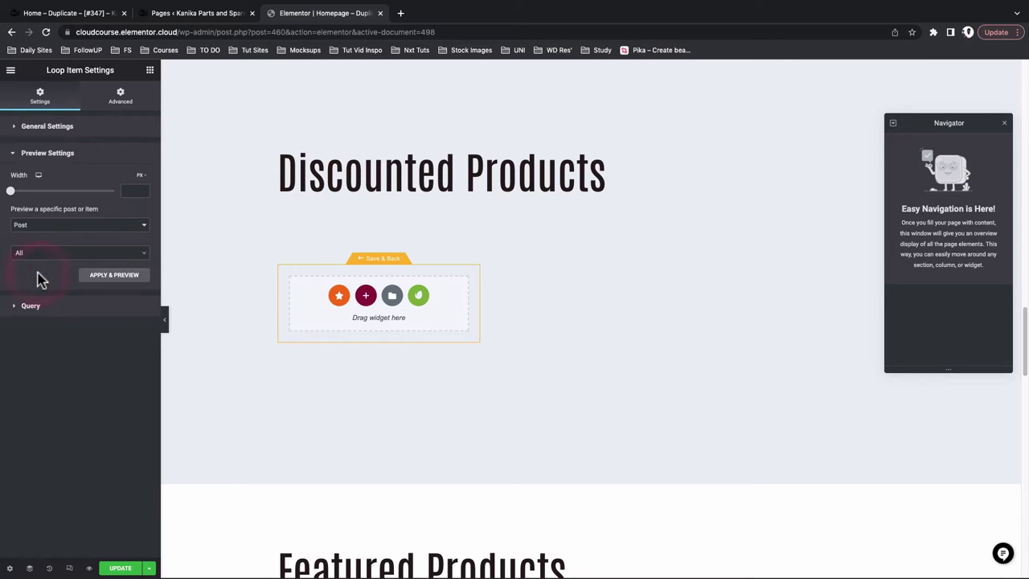
{"action": "left_click", "coordinate": [40, 228]}
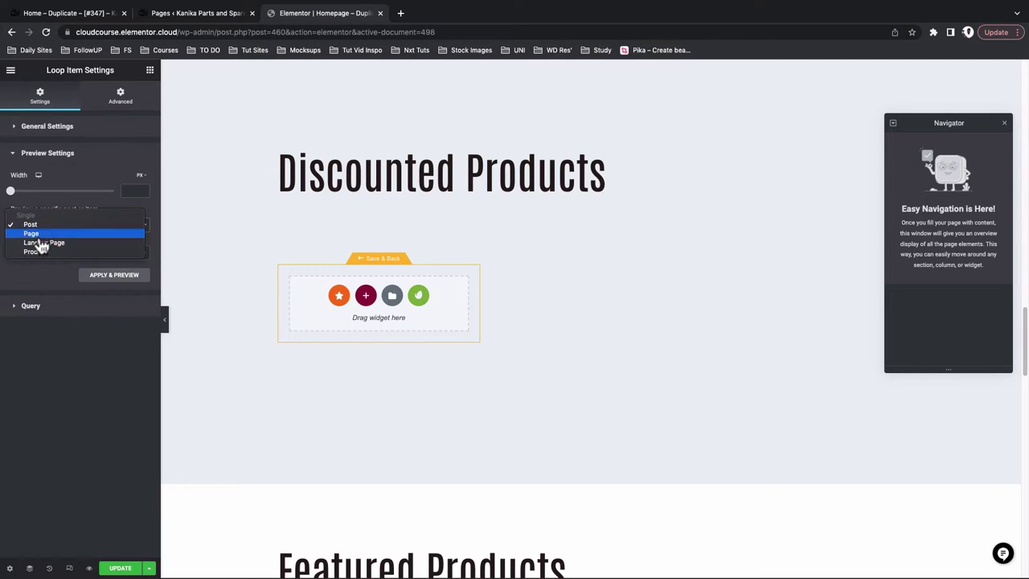
{"action": "left_click", "coordinate": [37, 252]}
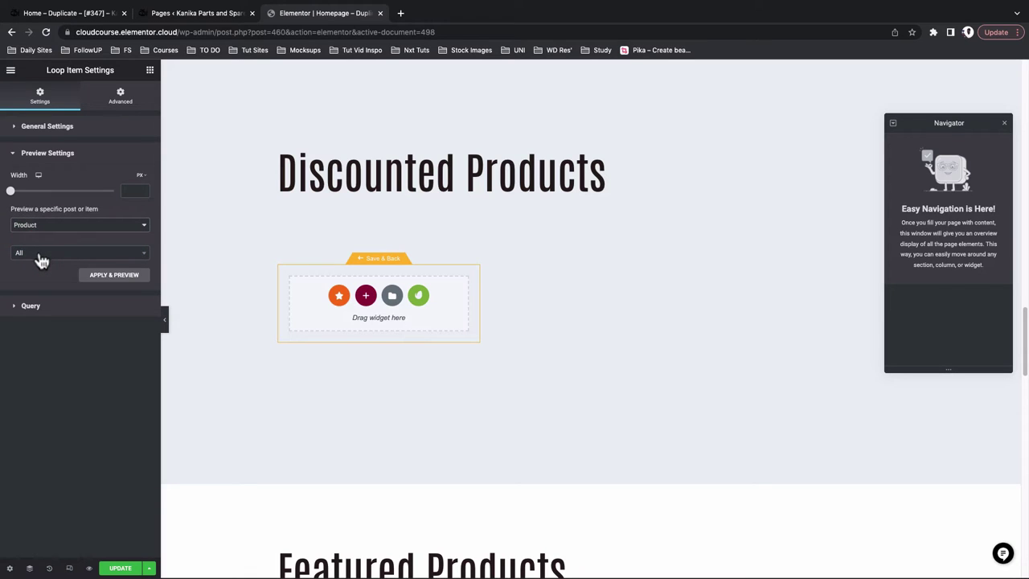
{"action": "left_click", "coordinate": [33, 306]}
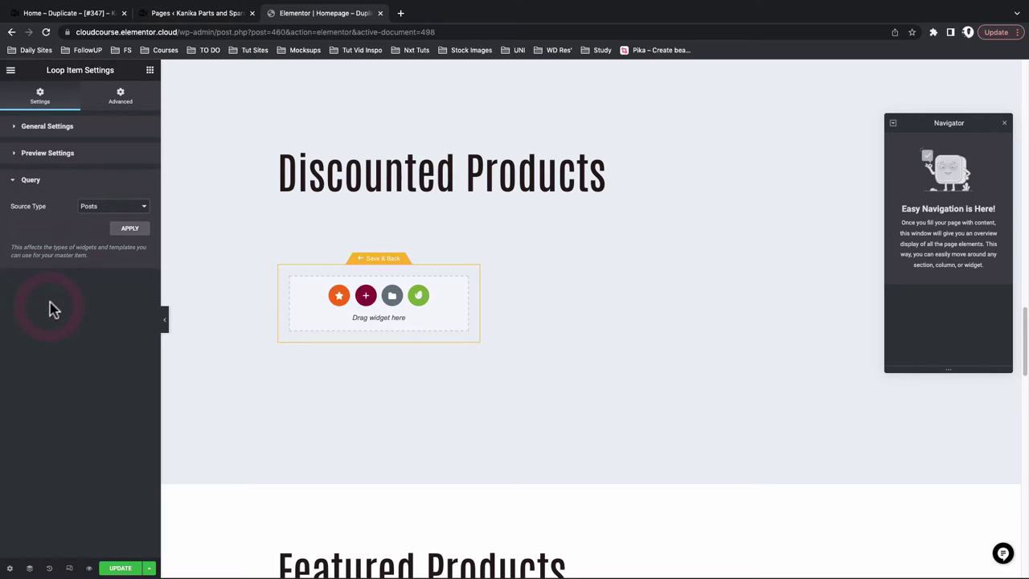
{"action": "left_click", "coordinate": [94, 209]}
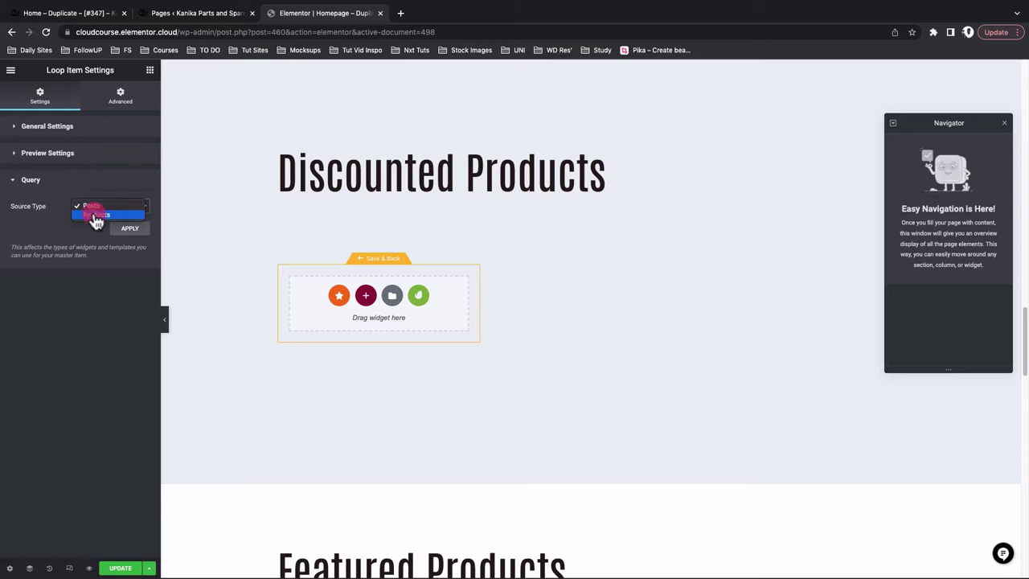
{"action": "left_click", "coordinate": [94, 215]}
{"action": "left_click", "coordinate": [131, 231]}
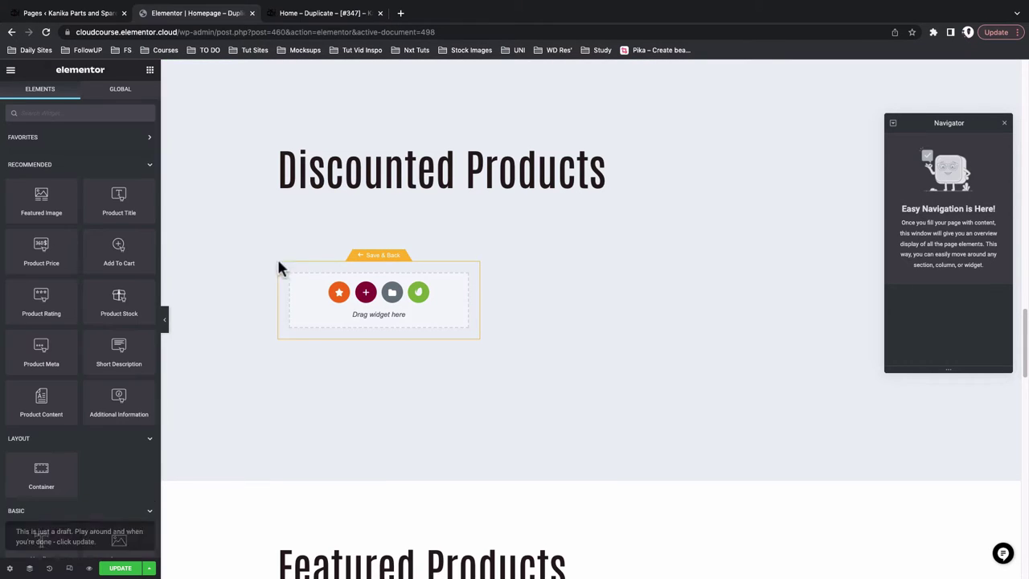
Add a single container with vertical direction to the loop item and place a Featured Image widget inside it
{"action": "left_click", "coordinate": [314, 14]}
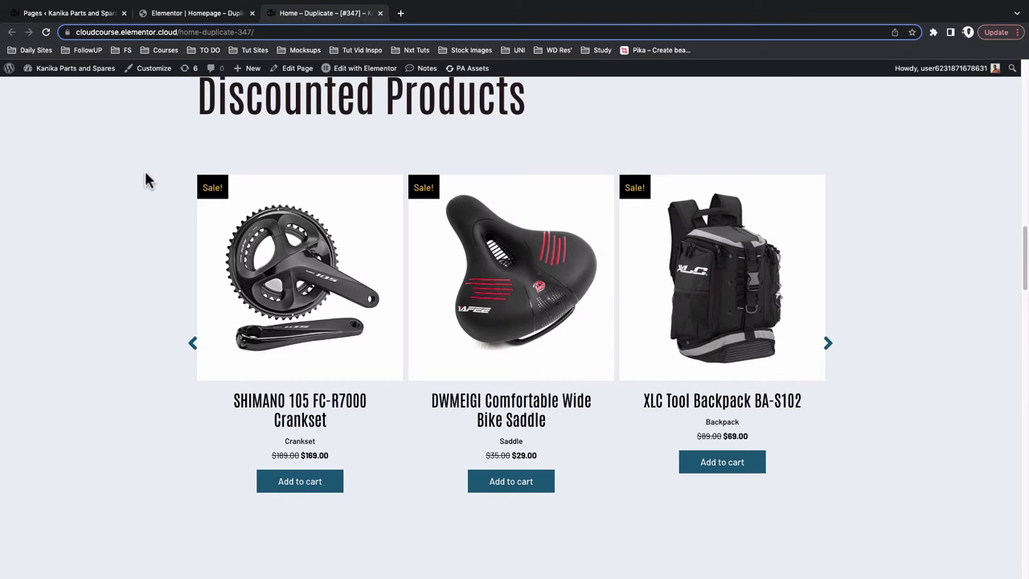
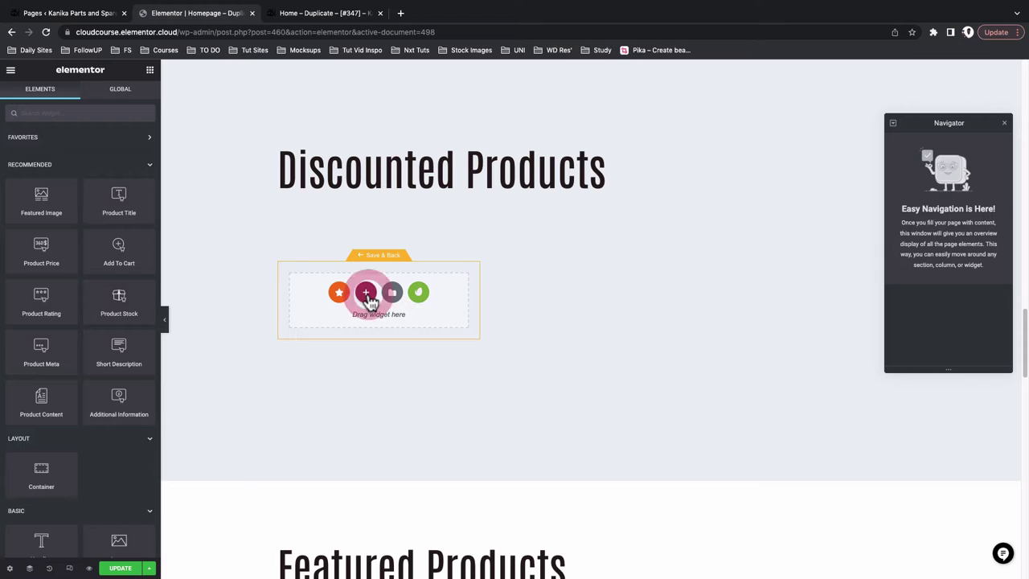
{"action": "left_click", "coordinate": [366, 292]}
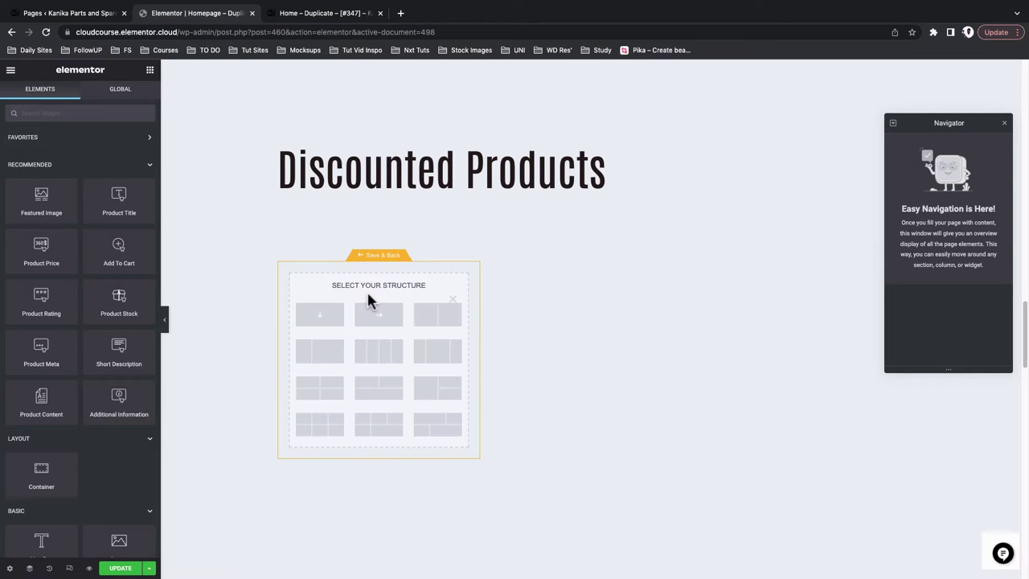
{"action": "left_click", "coordinate": [325, 322]}
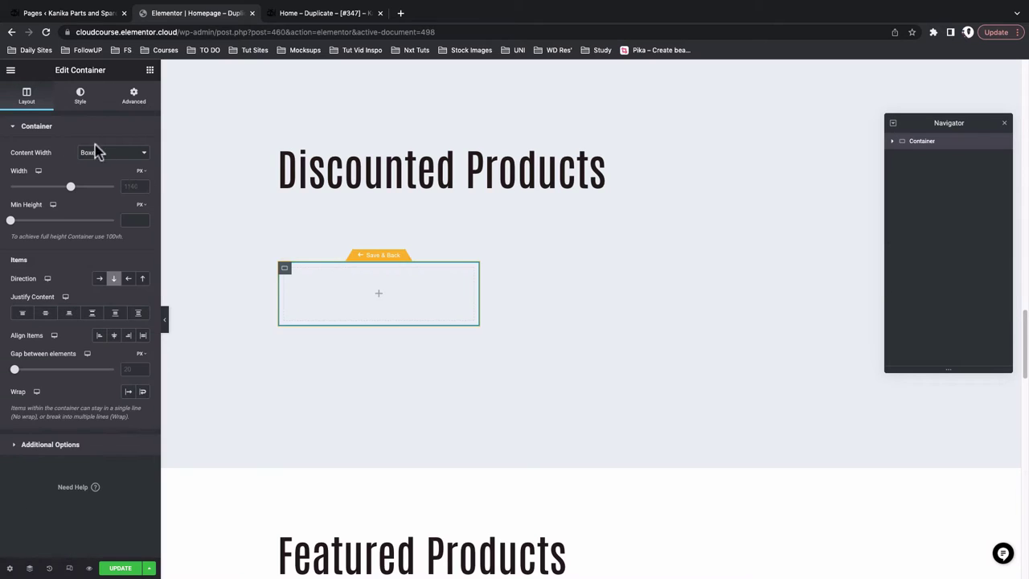
{"action": "left_click", "coordinate": [150, 71]}
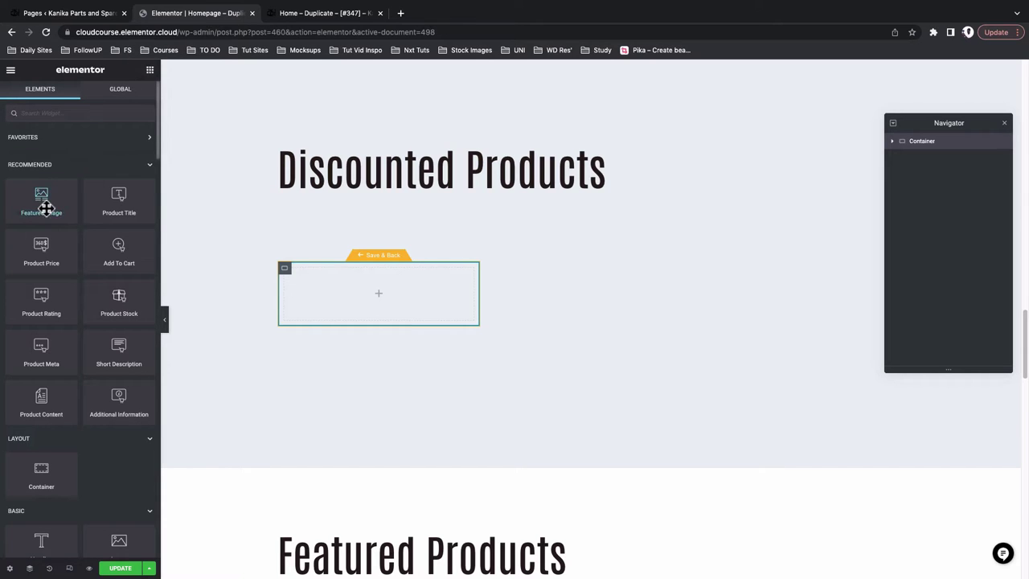
{"action": "left_click_drag", "start_coordinate": [46, 207], "coordinate": [340, 296]}
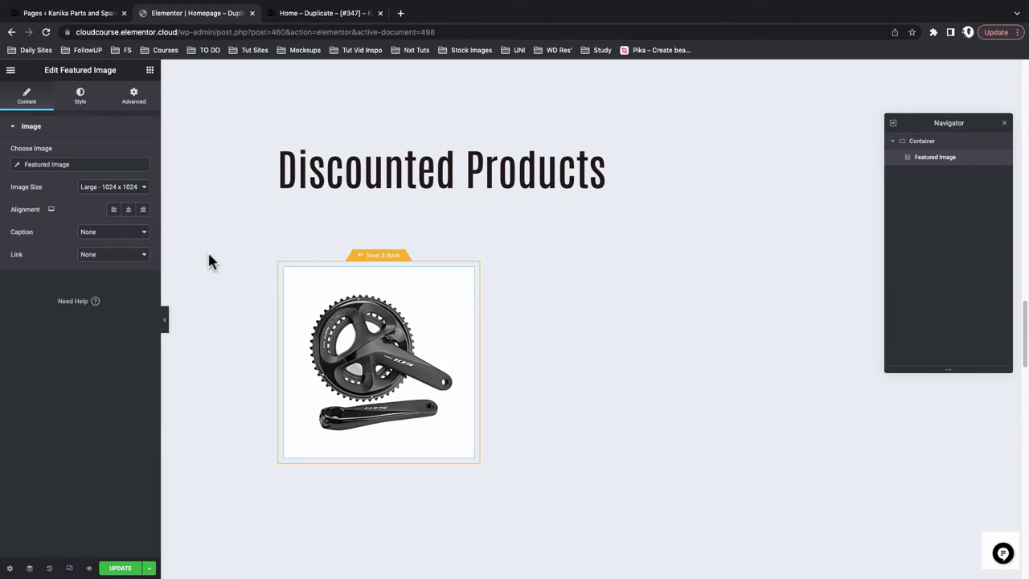
Check the preview item type in the loop item settings and return to the Featured Image widget's settings
{"action": "left_click", "coordinate": [9, 569]}
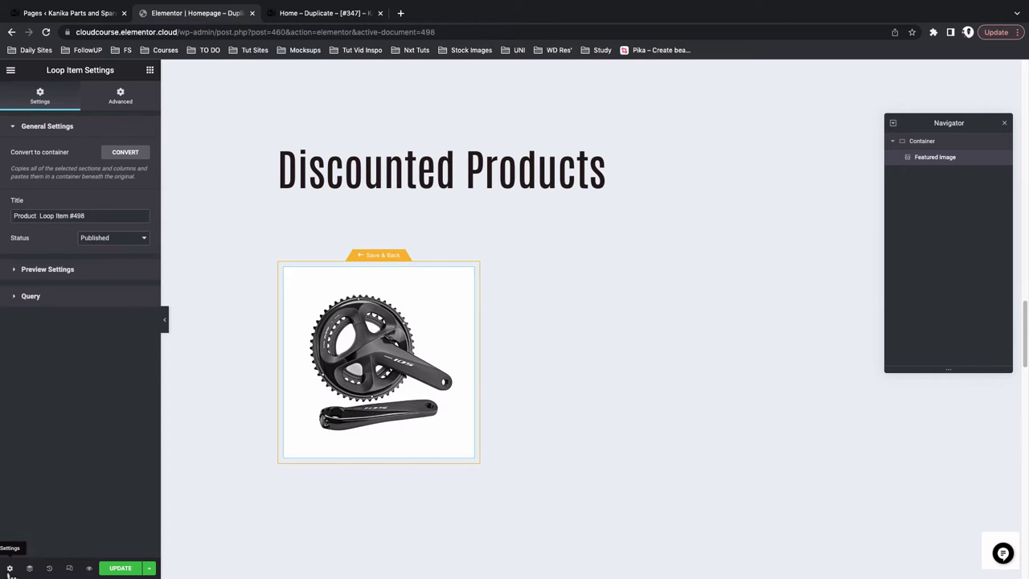
{"action": "left_click", "coordinate": [64, 270]}
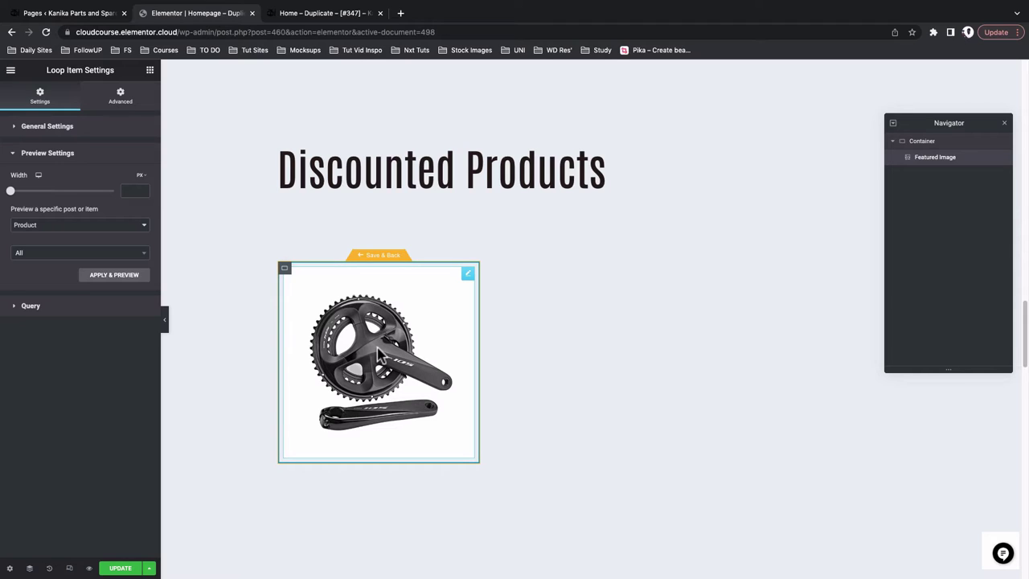
{"action": "left_click", "coordinate": [108, 226]}
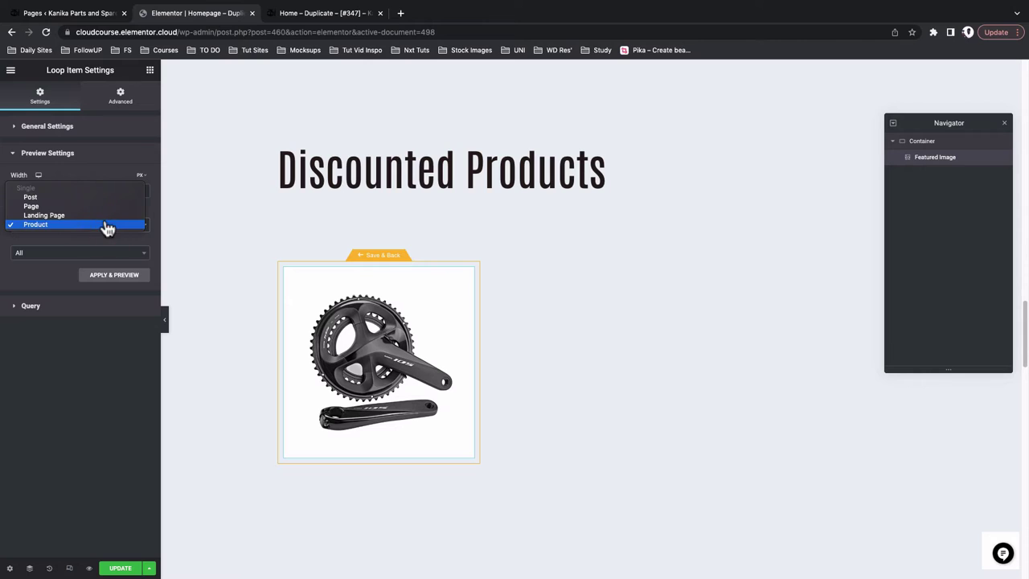
{"action": "left_click", "coordinate": [89, 354]}
{"action": "left_click", "coordinate": [469, 274]}
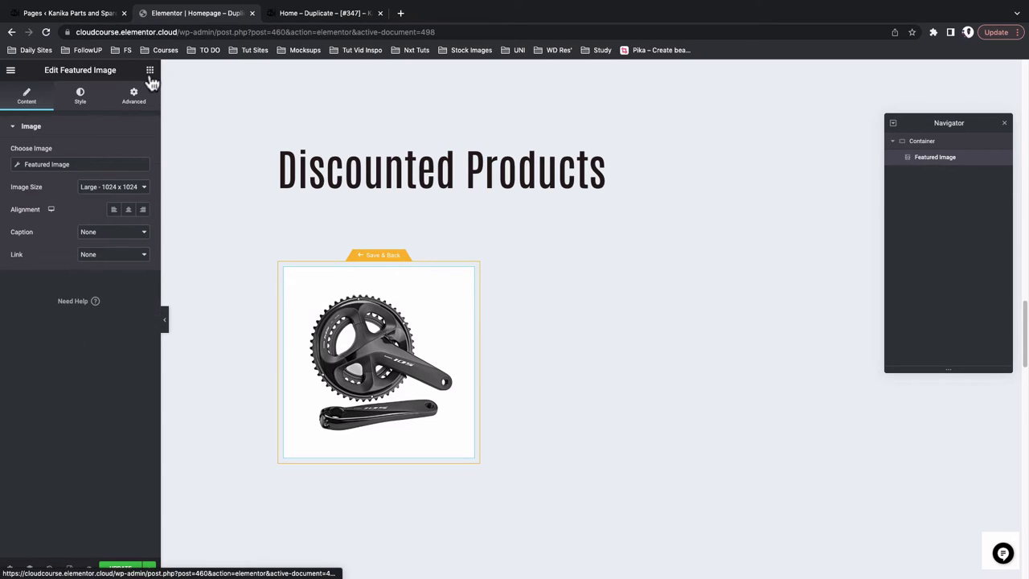
Add a Heading widget below the featured image in the loop item and duplicate it
{"action": "left_click", "coordinate": [150, 71]}
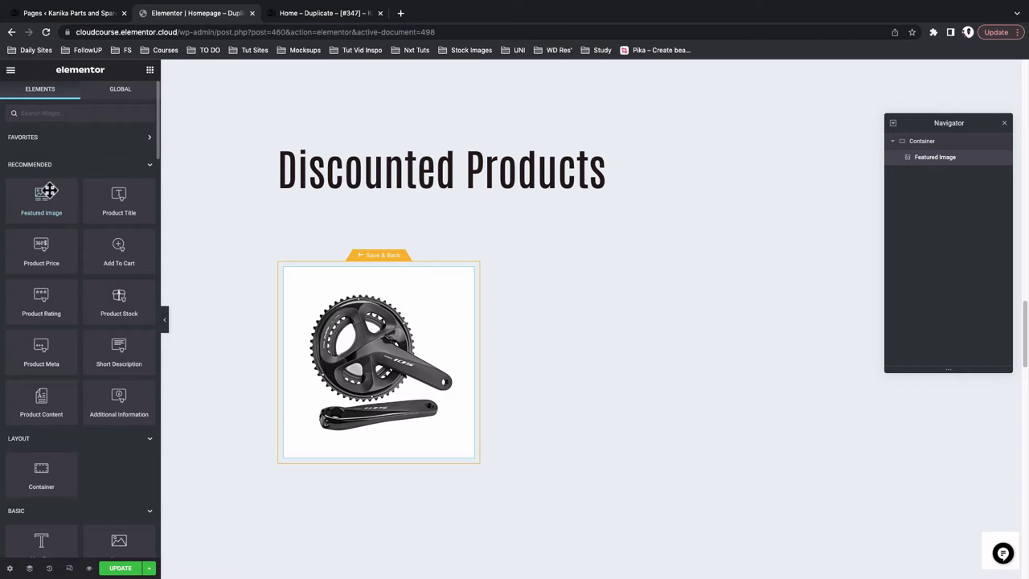
{"action": "scroll", "coordinate": [43, 535], "scroll_direction": "down", "scroll_amount": 1}
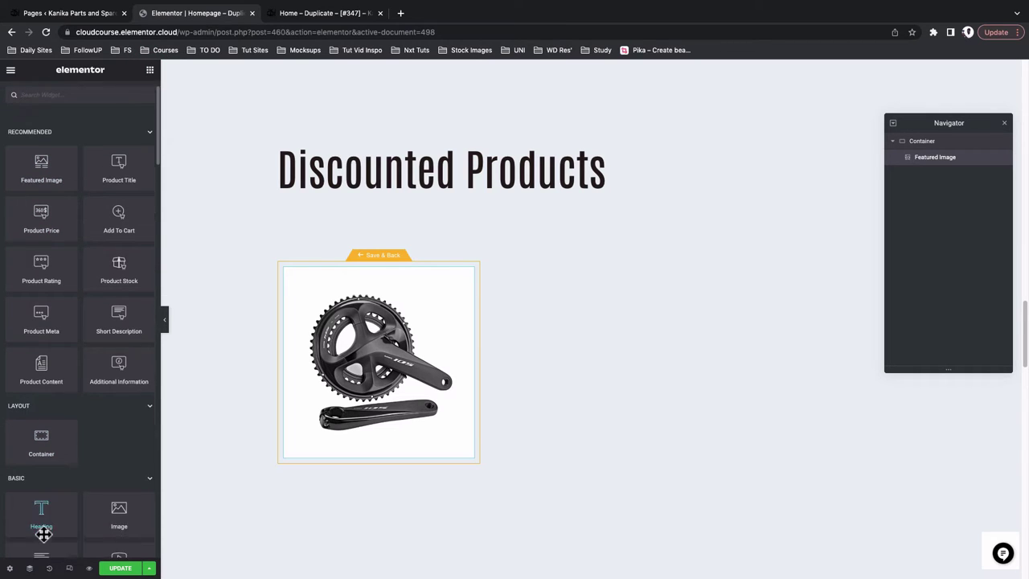
{"action": "left_click_drag", "start_coordinate": [41, 513], "coordinate": [204, 370]}
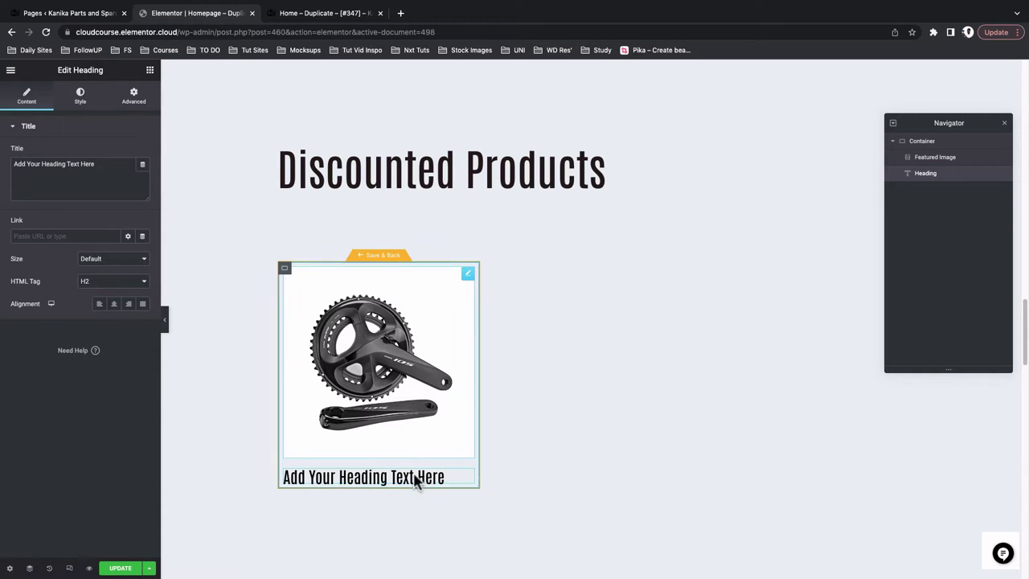
{"action": "right_click", "coordinate": [469, 480]}
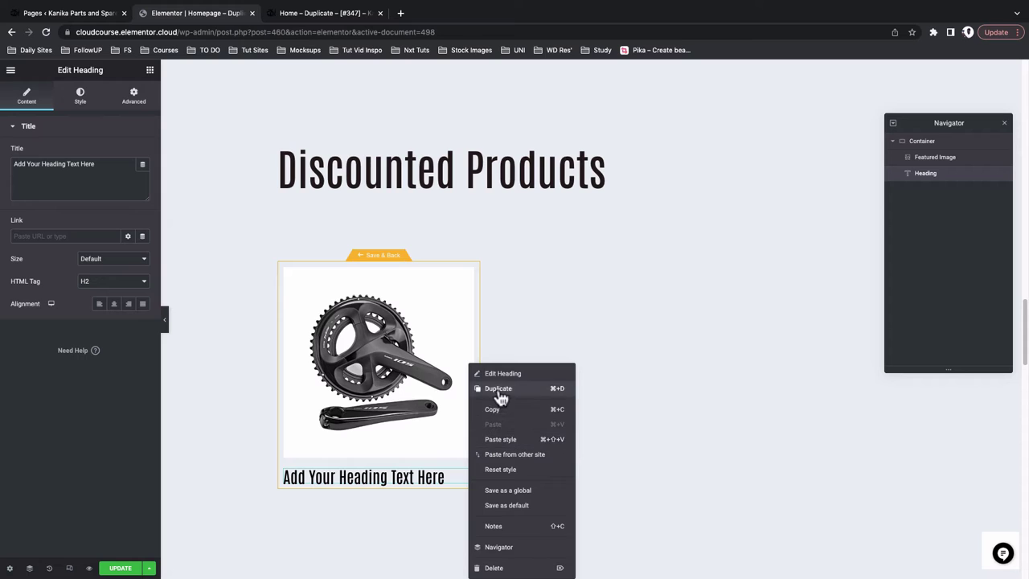
{"action": "left_click", "coordinate": [497, 390]}
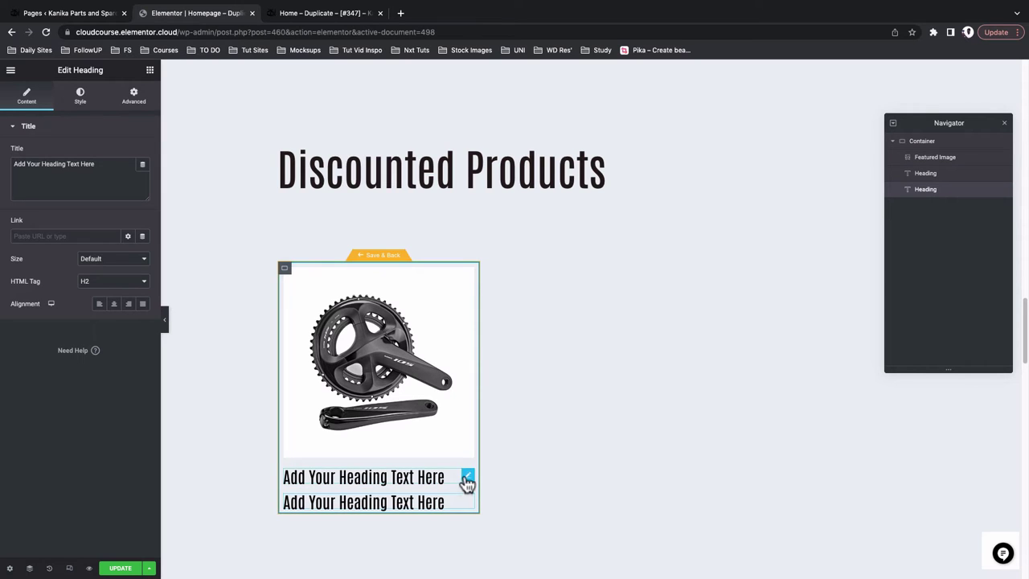
Set the title of the first heading below the featured image to "Sale!"
{"action": "left_click", "coordinate": [466, 478]}
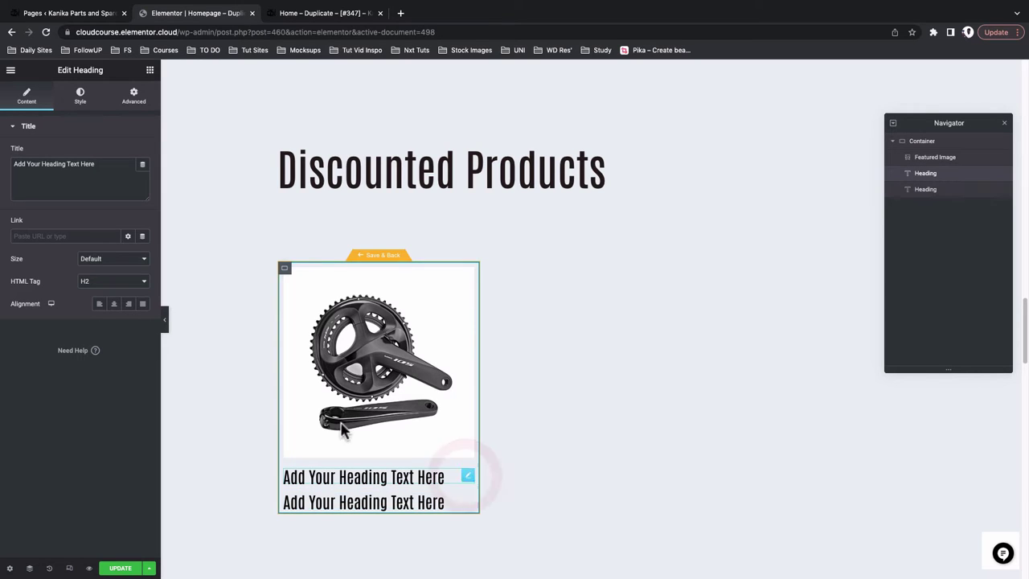
{"action": "triple_click", "coordinate": [79, 166]}
{"action": "type", "text": "Sale!"}
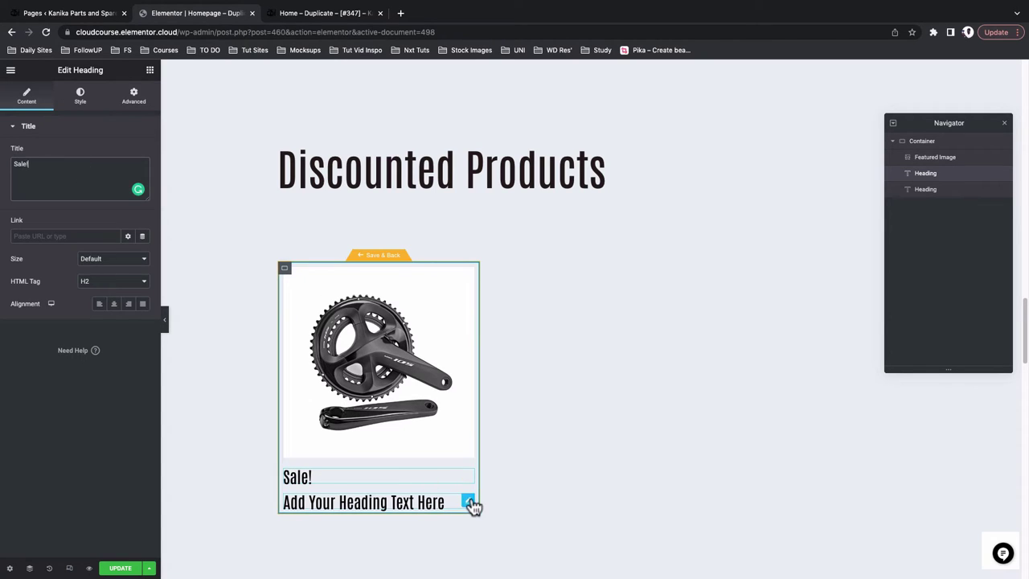
Fill the second heading's title dynamically with the WooCommerce Product Title tag
{"action": "left_click", "coordinate": [470, 501]}
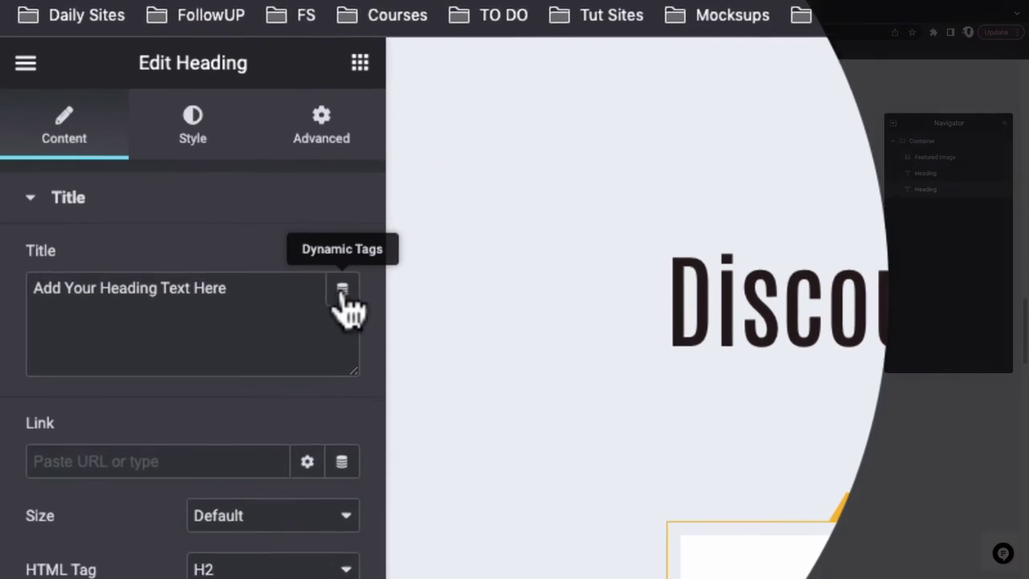
{"action": "left_click", "coordinate": [356, 291]}
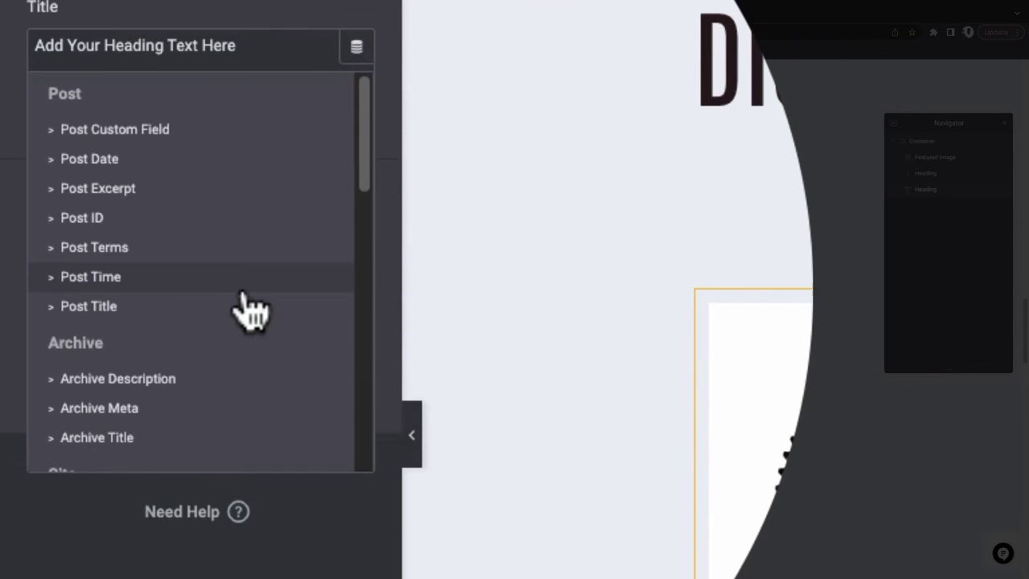
{"action": "scroll", "coordinate": [251, 309], "scroll_direction": "down", "scroll_amount": 6}
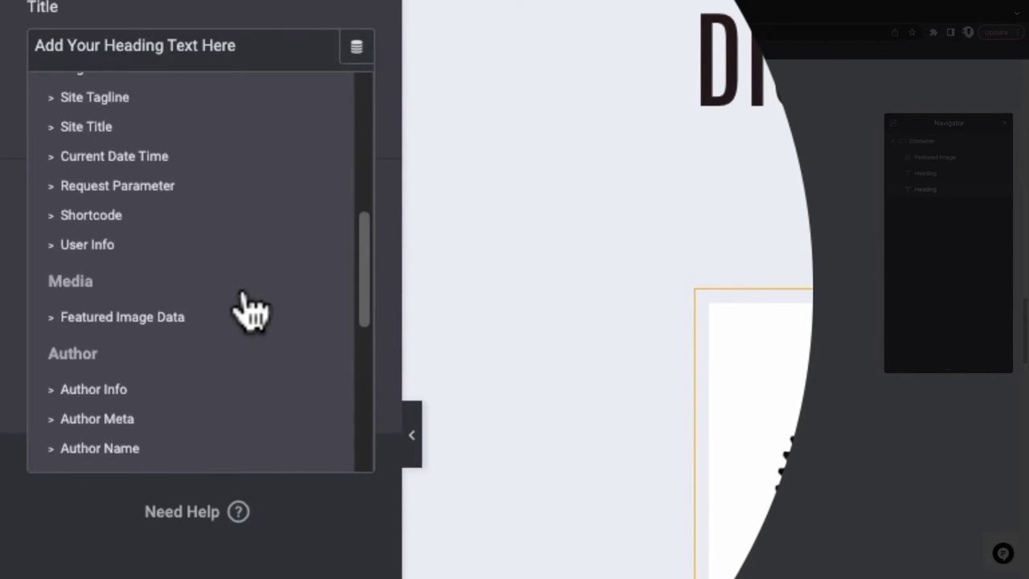
{"action": "scroll", "coordinate": [251, 309], "scroll_direction": "down", "scroll_amount": 4}
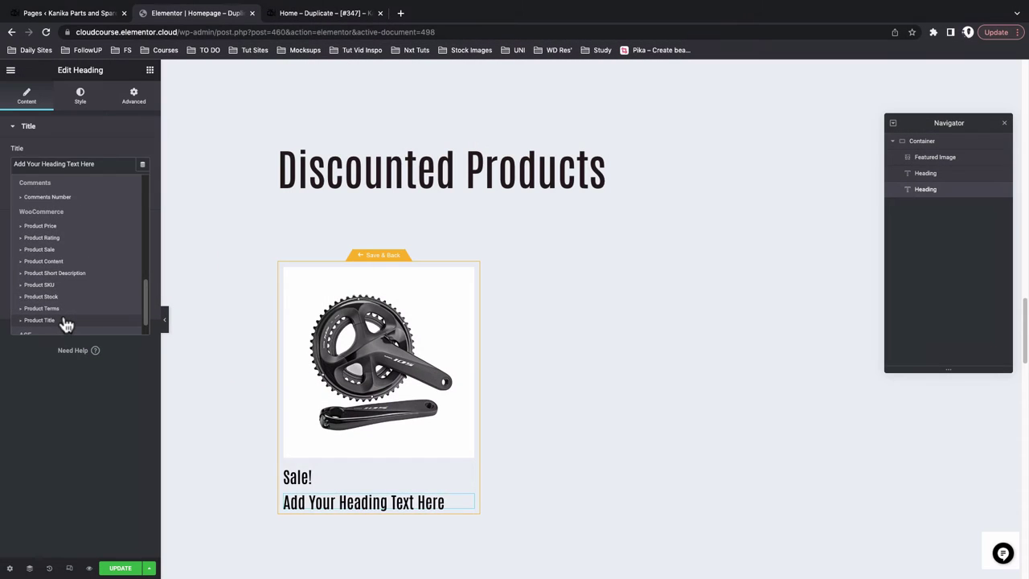
{"action": "left_click", "coordinate": [127, 297]}
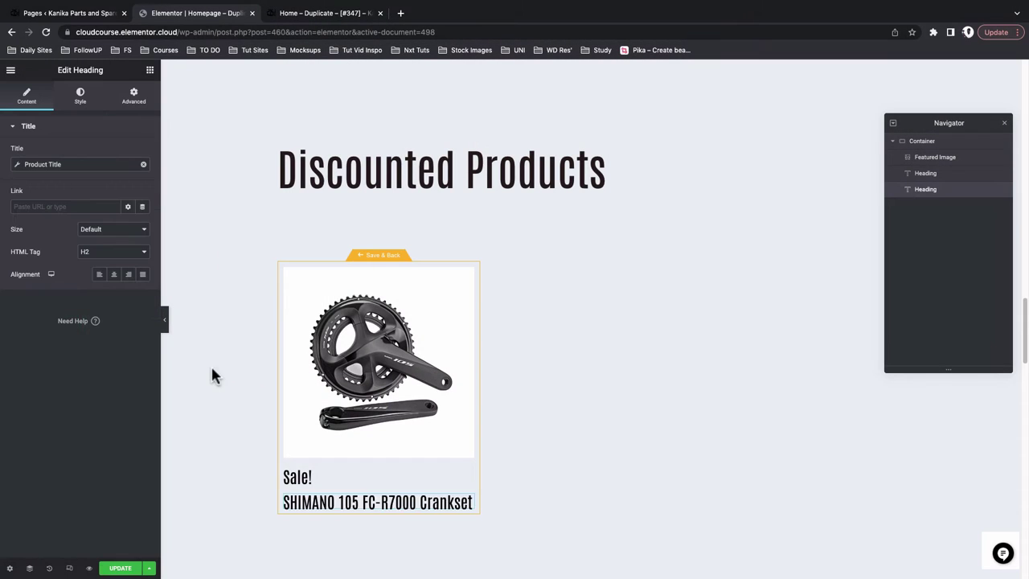
Try a Product Meta widget with the Stacked view below the product title heading, and delete the widget
{"action": "left_click", "coordinate": [150, 71]}
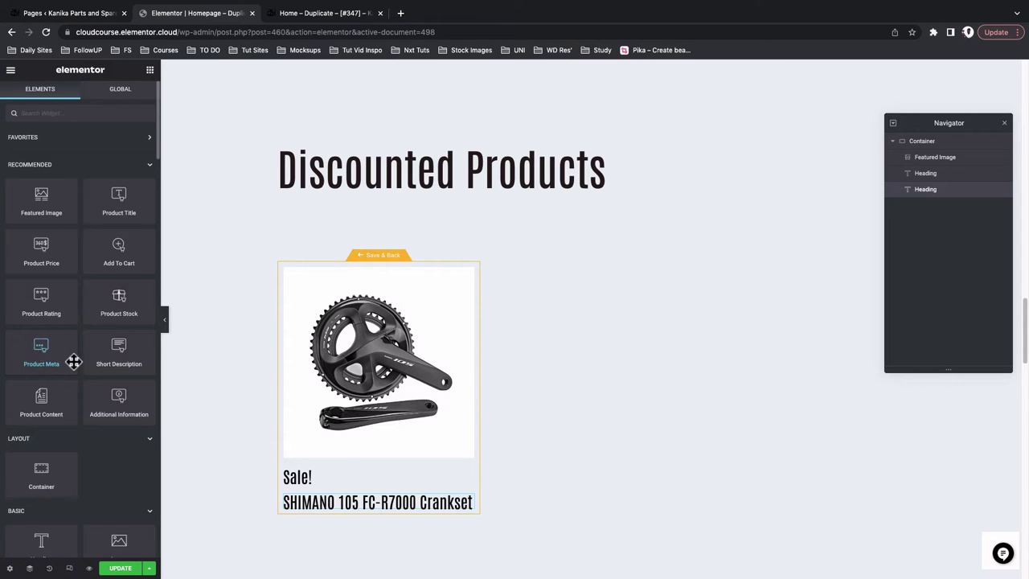
{"action": "scroll", "coordinate": [71, 354], "scroll_direction": "down", "scroll_amount": 1}
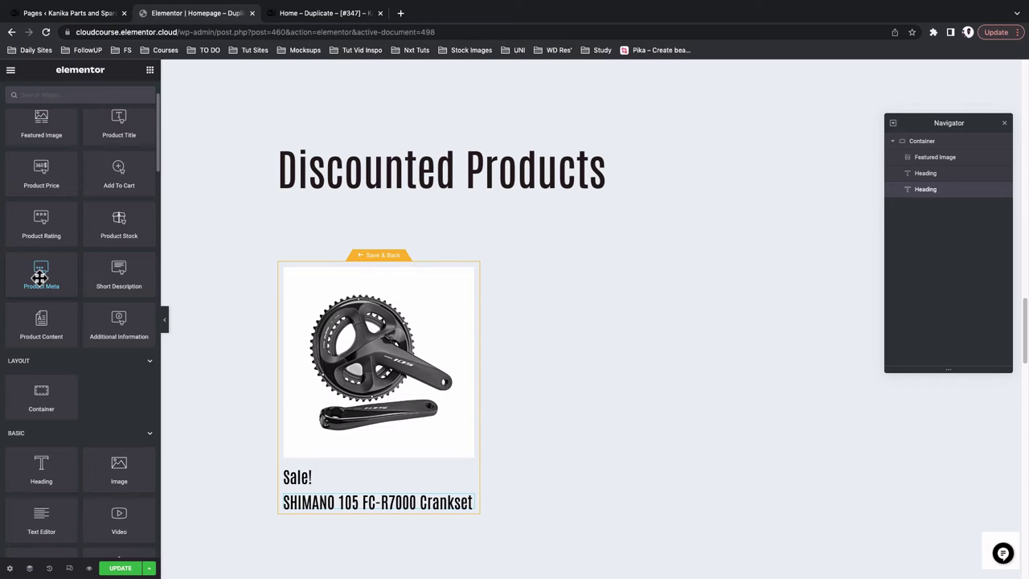
{"action": "left_click_drag", "start_coordinate": [39, 278], "coordinate": [329, 511]}
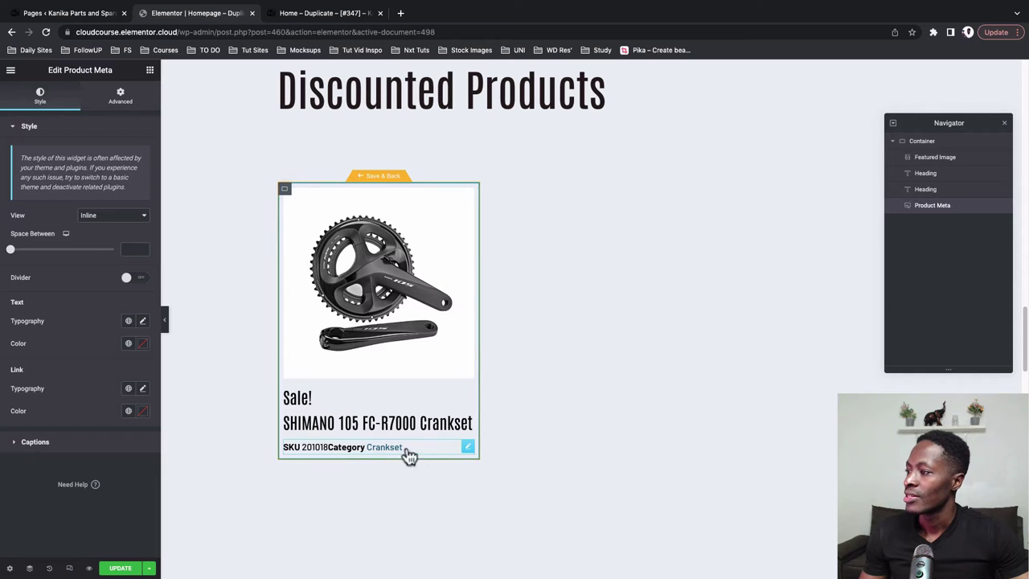
{"action": "left_click", "coordinate": [468, 449]}
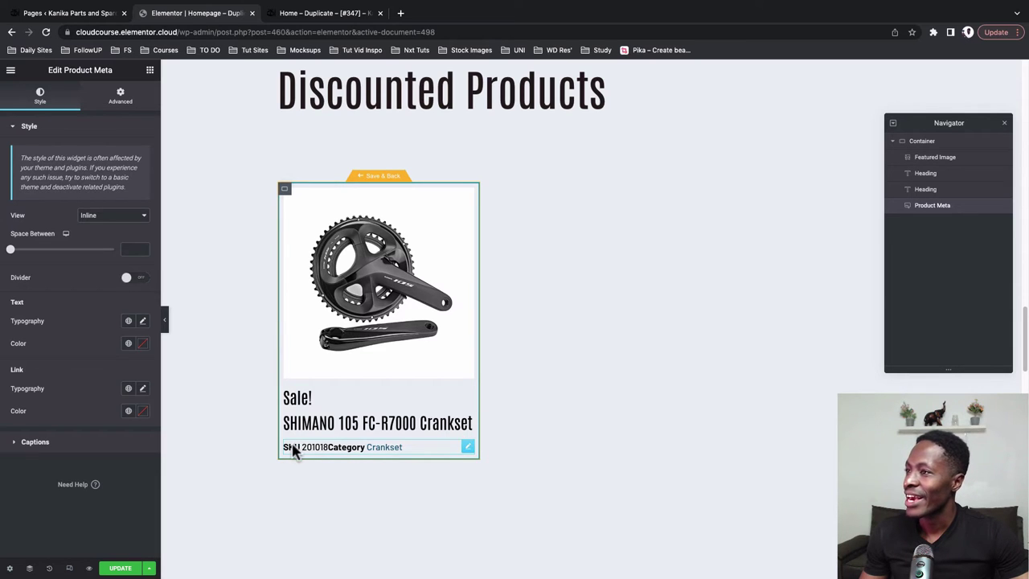
{"action": "left_click", "coordinate": [116, 225]}
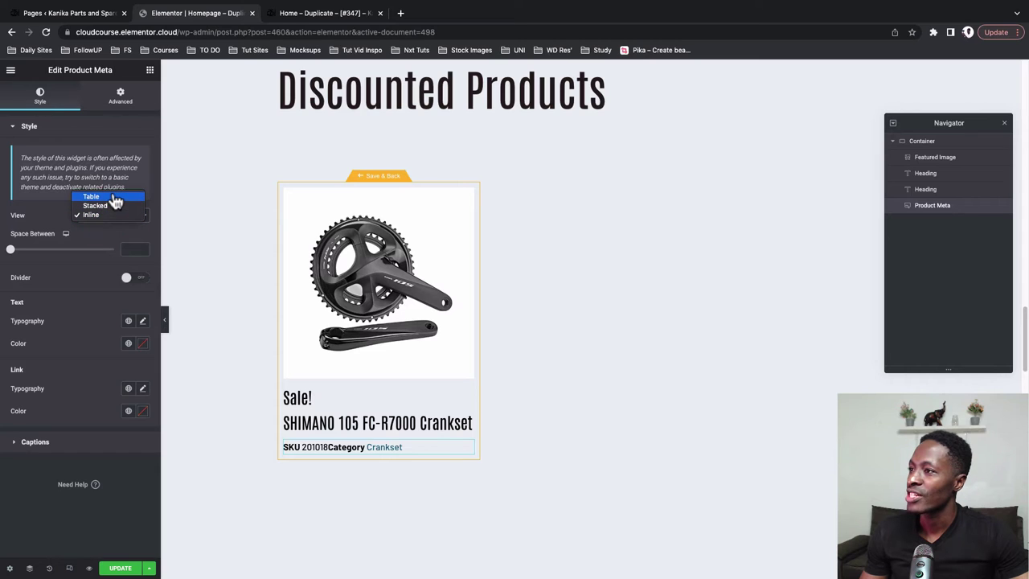
{"action": "left_click", "coordinate": [112, 207]}
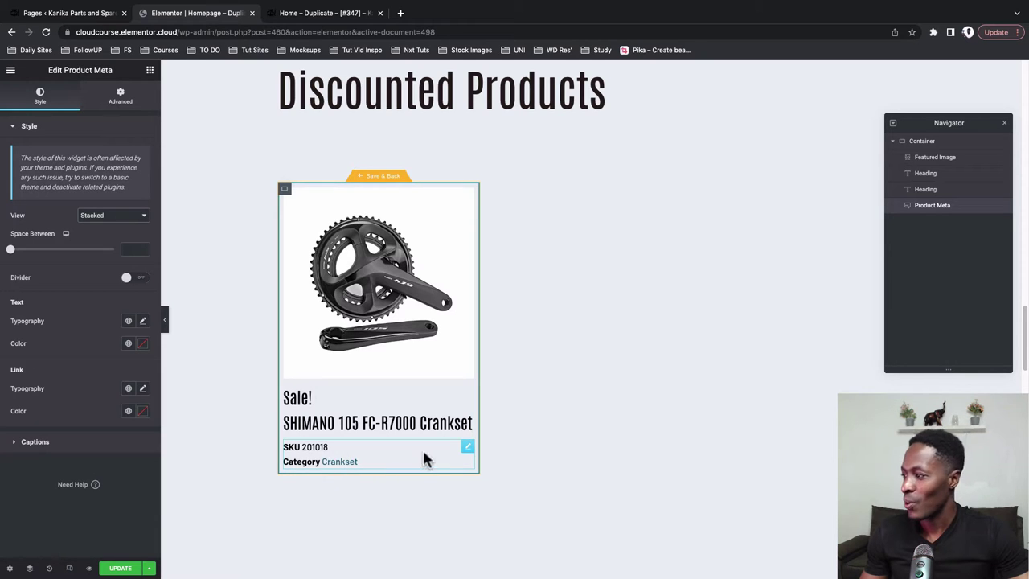
{"action": "right_click", "coordinate": [471, 452]}
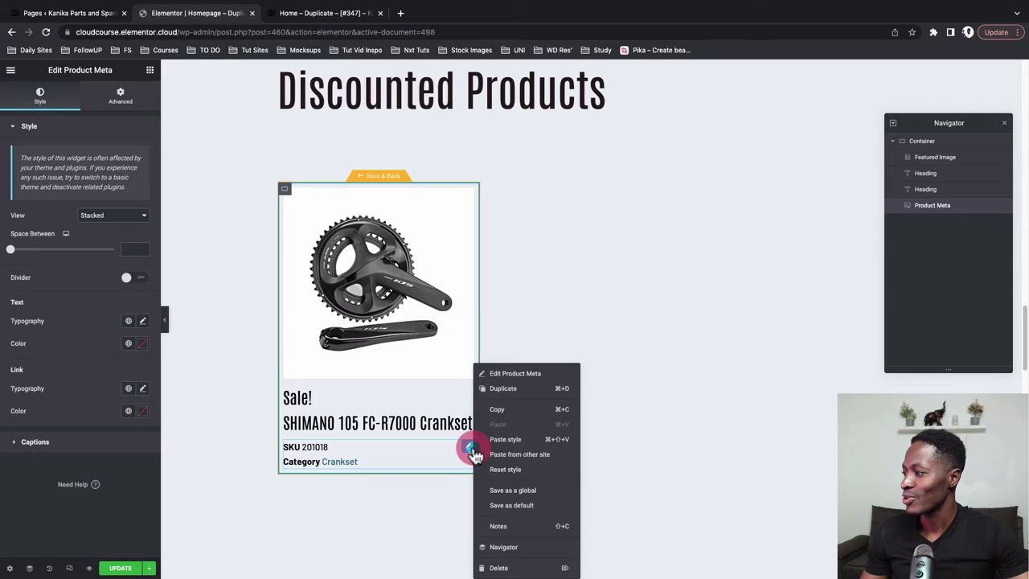
{"action": "left_click", "coordinate": [496, 569]}
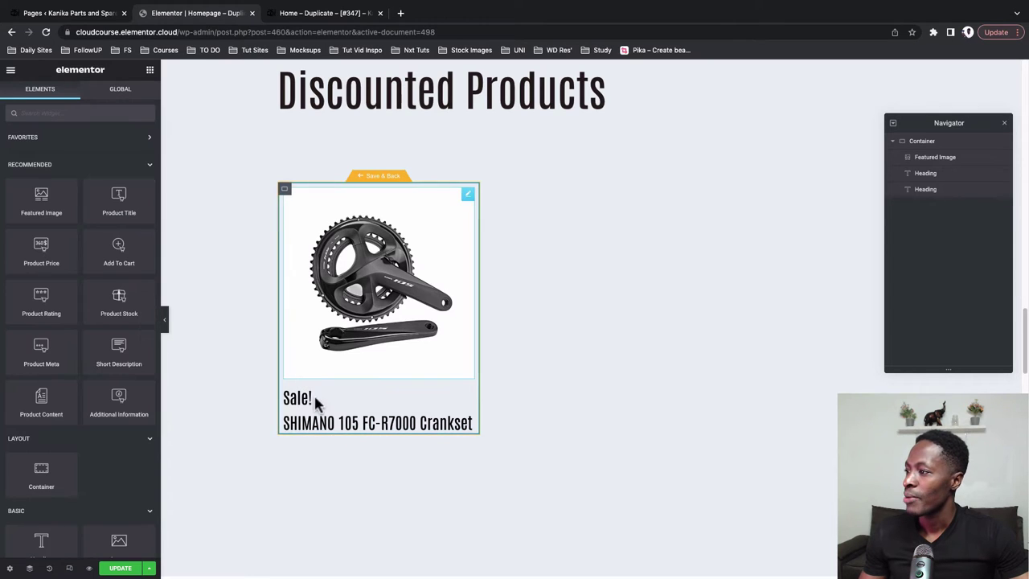
Add a Heading widget below the product title and assign the WooCommerce Product Terms dynamic tag to its title
{"action": "scroll", "coordinate": [78, 469], "scroll_direction": "down", "scroll_amount": 3}
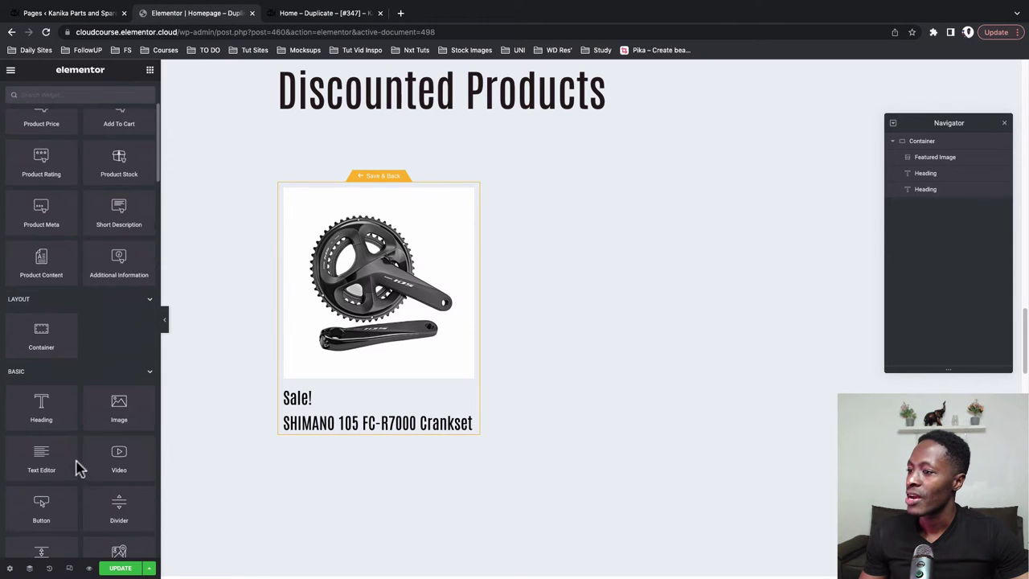
{"action": "left_click_drag", "start_coordinate": [39, 411], "coordinate": [315, 431]}
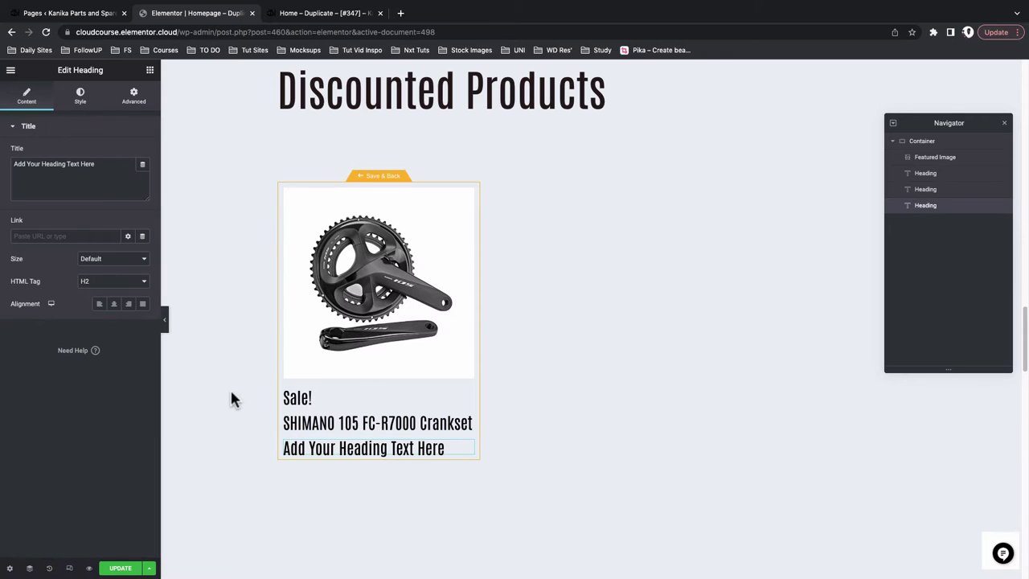
{"action": "left_click", "coordinate": [143, 164]}
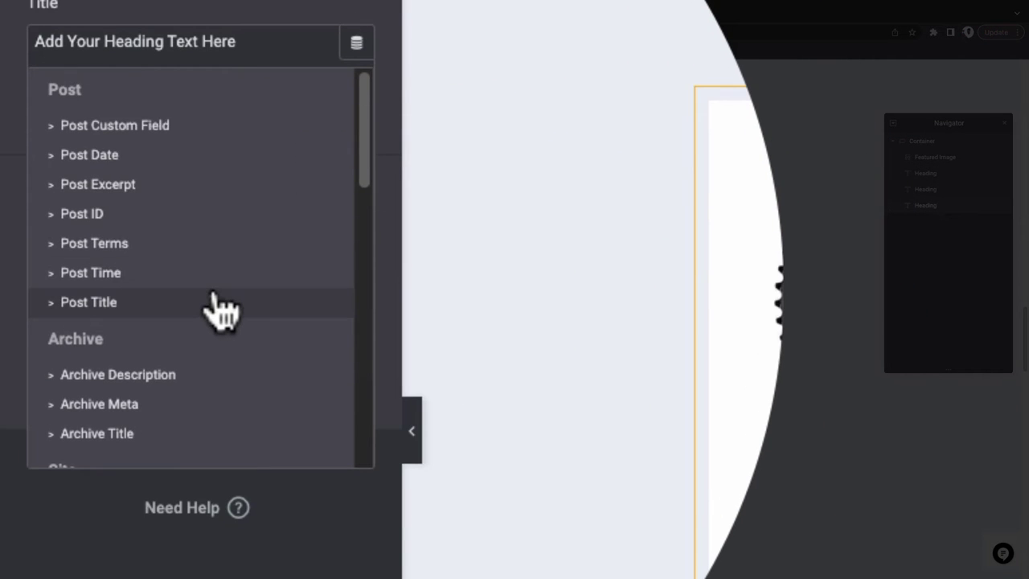
{"action": "scroll", "coordinate": [223, 535], "scroll_direction": "down", "scroll_amount": 7}
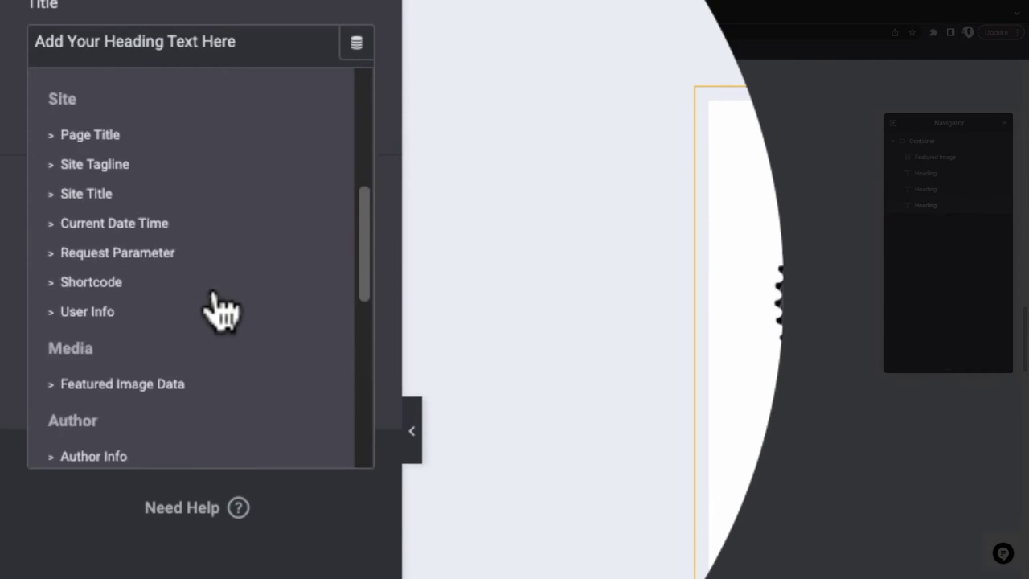
{"action": "scroll", "coordinate": [214, 295], "scroll_direction": "down", "scroll_amount": 3}
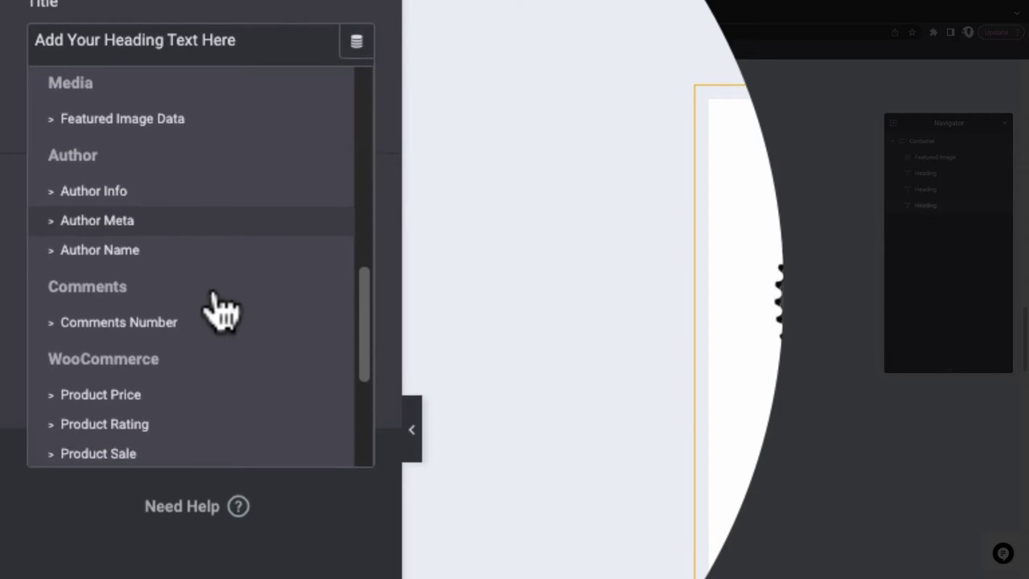
{"action": "scroll", "coordinate": [228, 305], "scroll_direction": "down", "scroll_amount": 4}
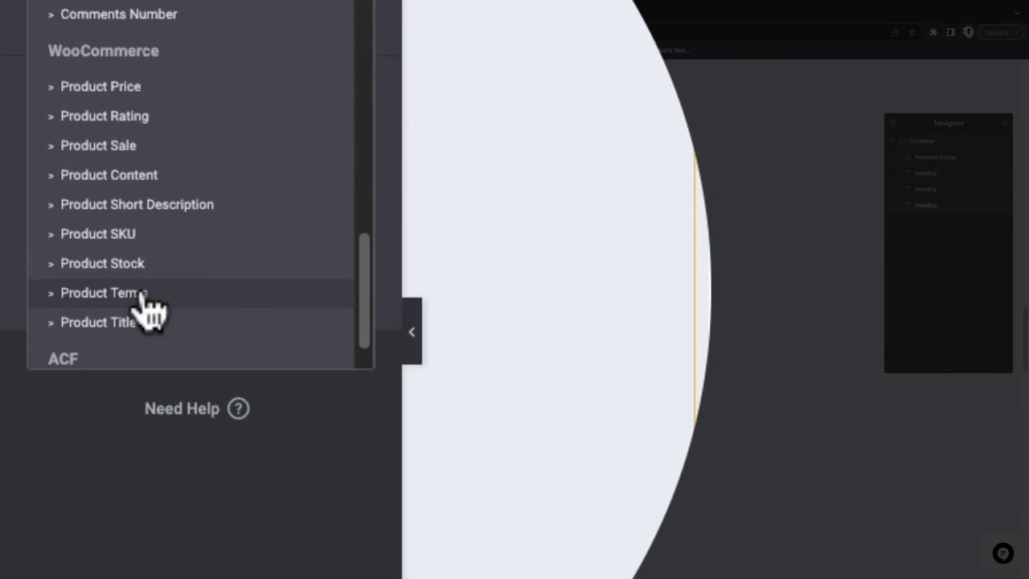
{"action": "left_click", "coordinate": [145, 296]}
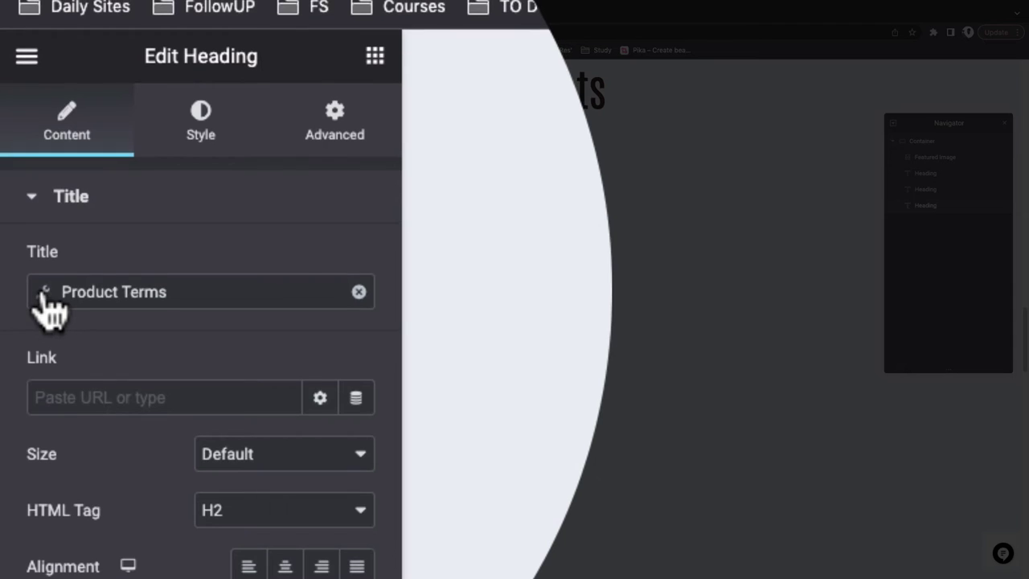
Configure the Product Terms tag to use the Product categories taxonomy with a comma separator, and clear its Before text
{"action": "left_click", "coordinate": [46, 296]}
{"action": "left_click", "coordinate": [258, 407]}
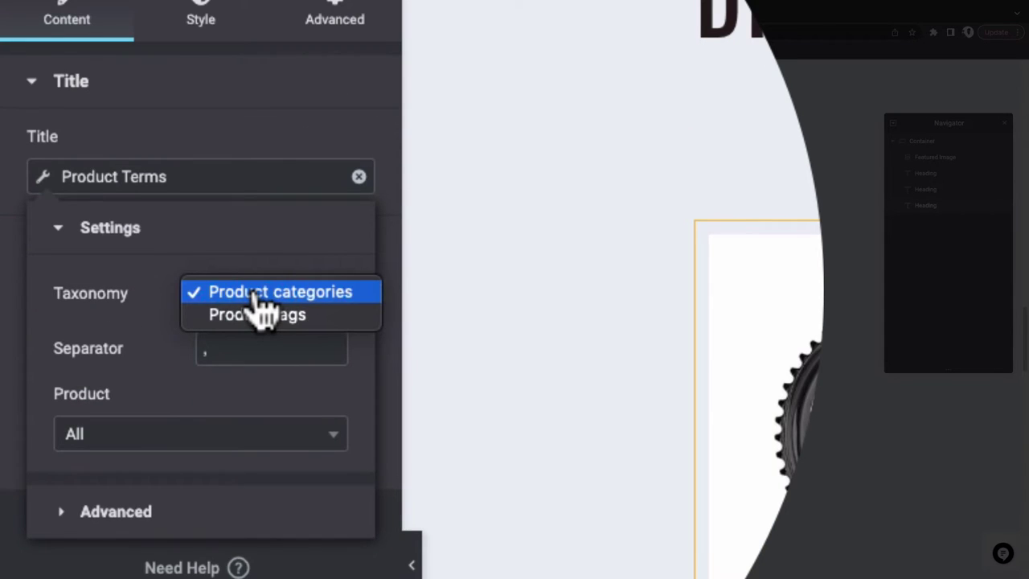
{"action": "left_click", "coordinate": [257, 292]}
{"action": "left_click_drag", "start_coordinate": [241, 281], "coordinate": [178, 304]}
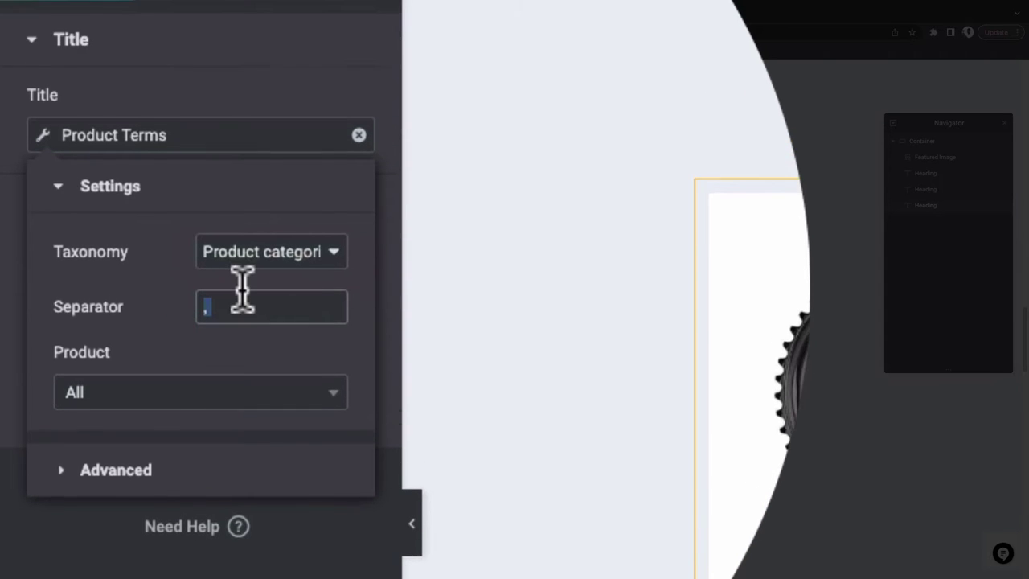
{"action": "left_click", "coordinate": [242, 287]}
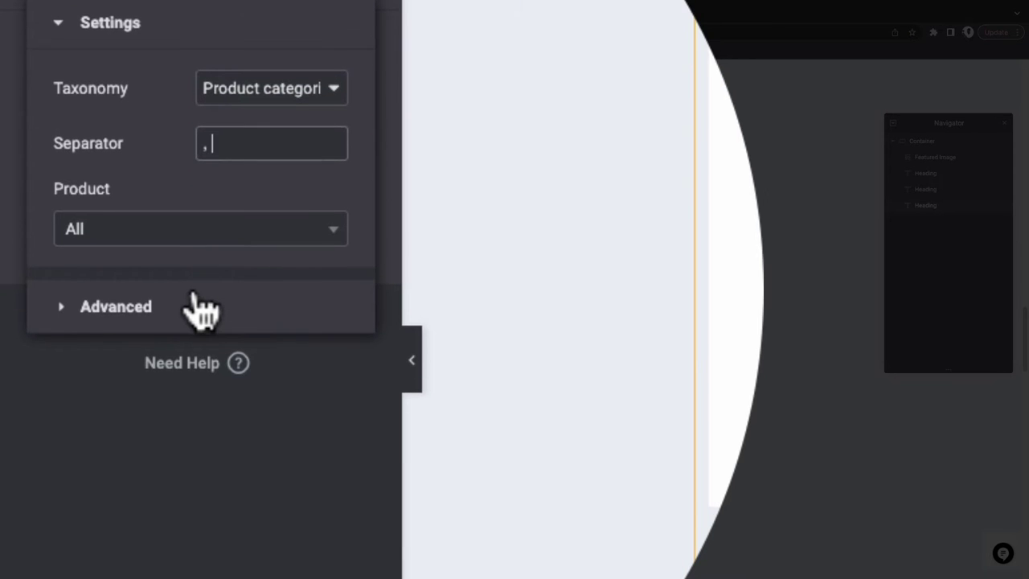
{"action": "left_click", "coordinate": [190, 302]}
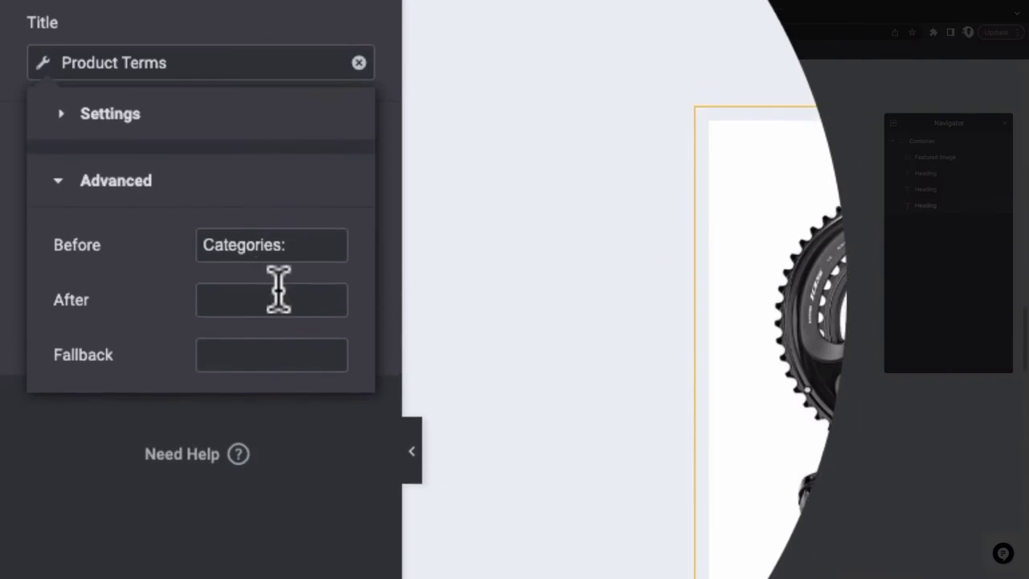
{"action": "left_click", "coordinate": [296, 287]}
{"action": "double_click", "coordinate": [296, 286]}
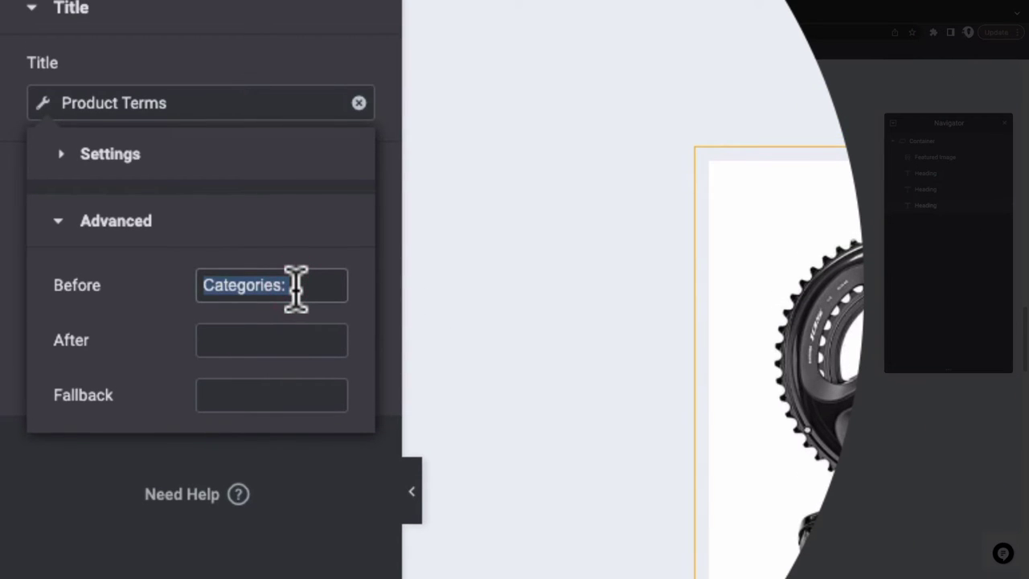
{"action": "key", "text": "BackSpace"}
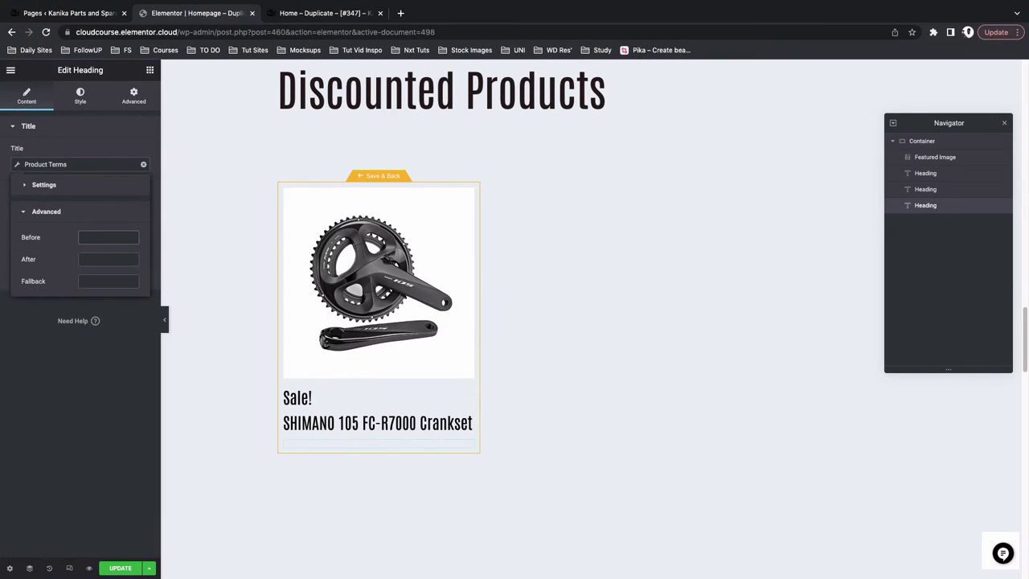
{"action": "left_click", "coordinate": [75, 366]}
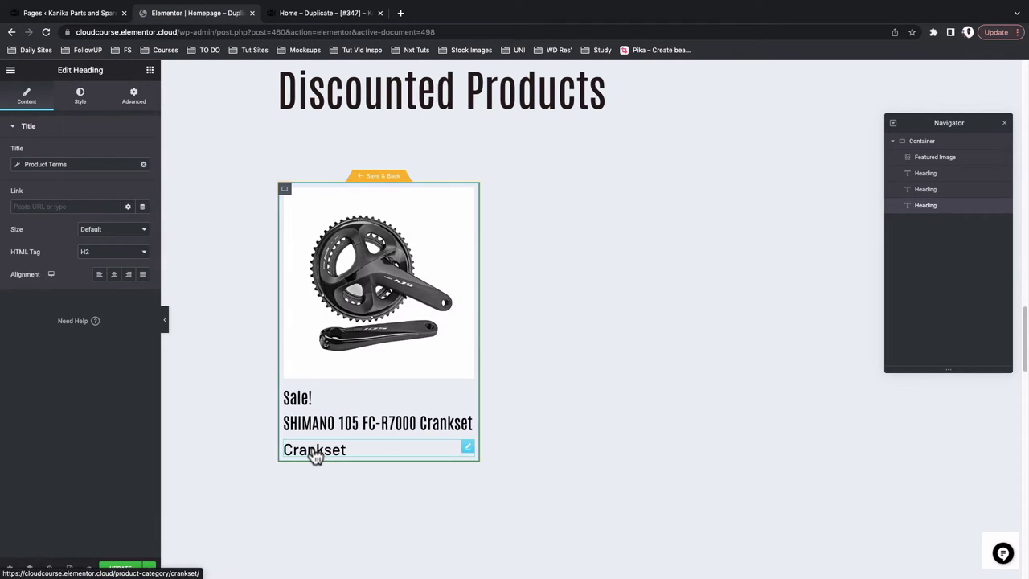
Check the product layout on the Home – Duplicate page, and add an Add To Cart widget below the category heading in the loop item
{"action": "left_click", "coordinate": [307, 19]}
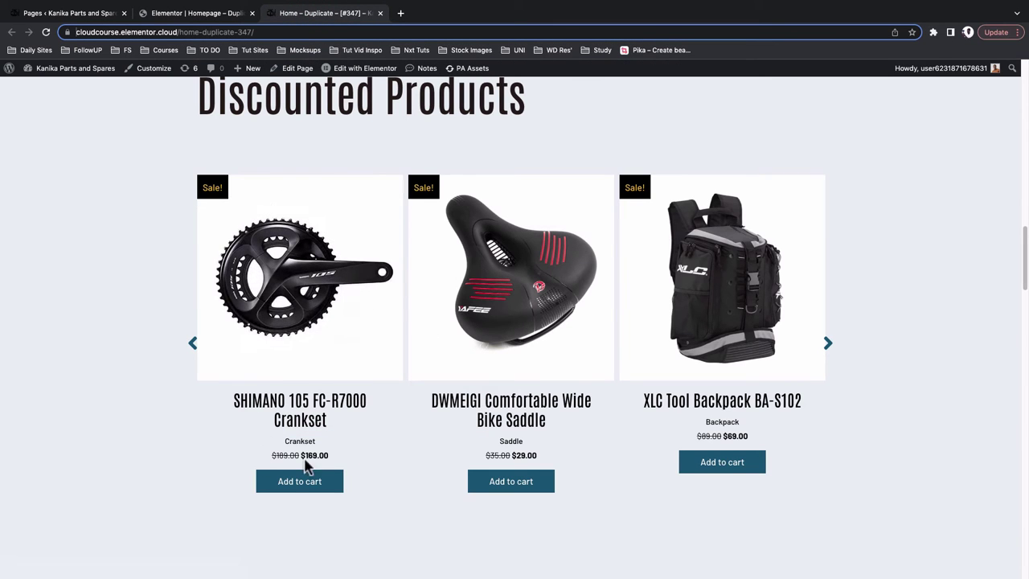
{"action": "left_click", "coordinate": [161, 14]}
{"action": "left_click", "coordinate": [150, 70]}
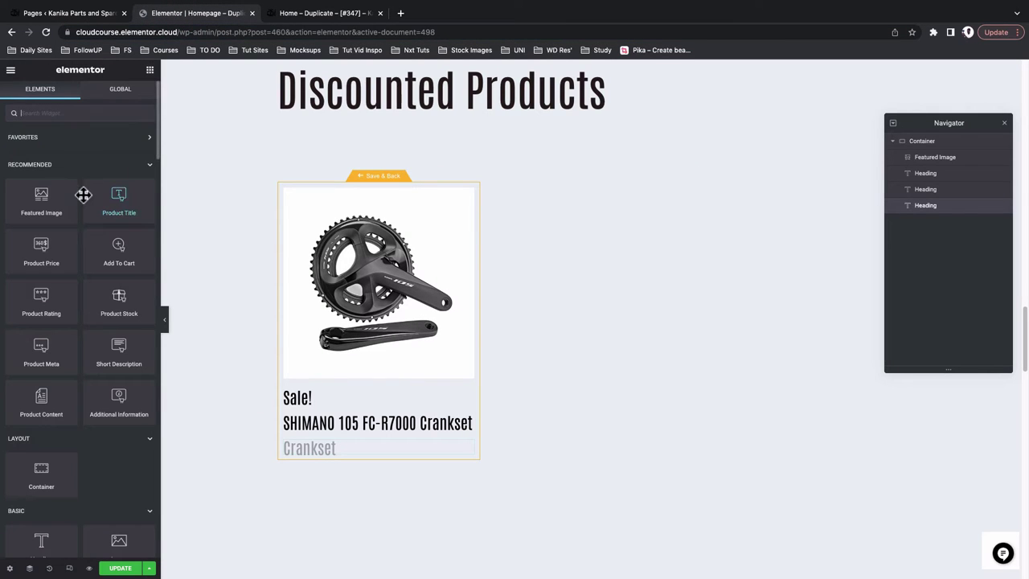
{"action": "left_click", "coordinate": [62, 114]}
{"action": "type", "text": "add"}
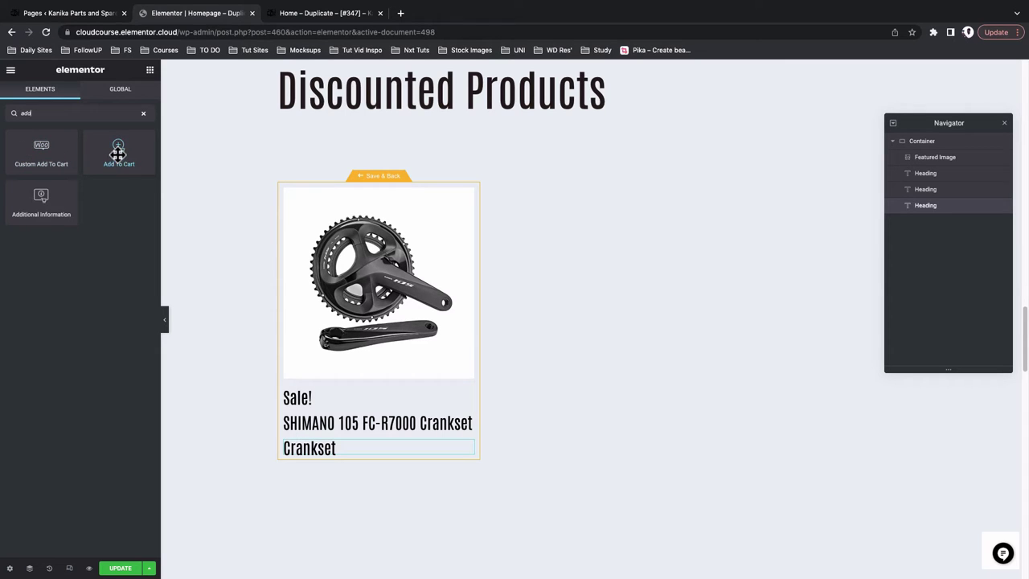
{"action": "left_click_drag", "start_coordinate": [120, 153], "coordinate": [322, 465]}
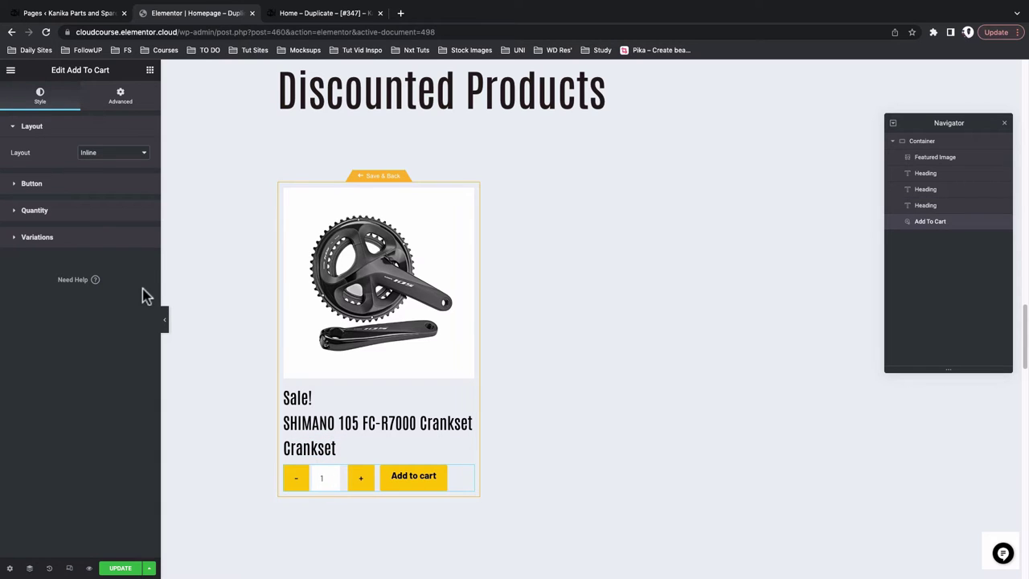
Try the Stacked and Auto layouts on the Add To Cart widget in the loop item
{"action": "left_click", "coordinate": [103, 154]}
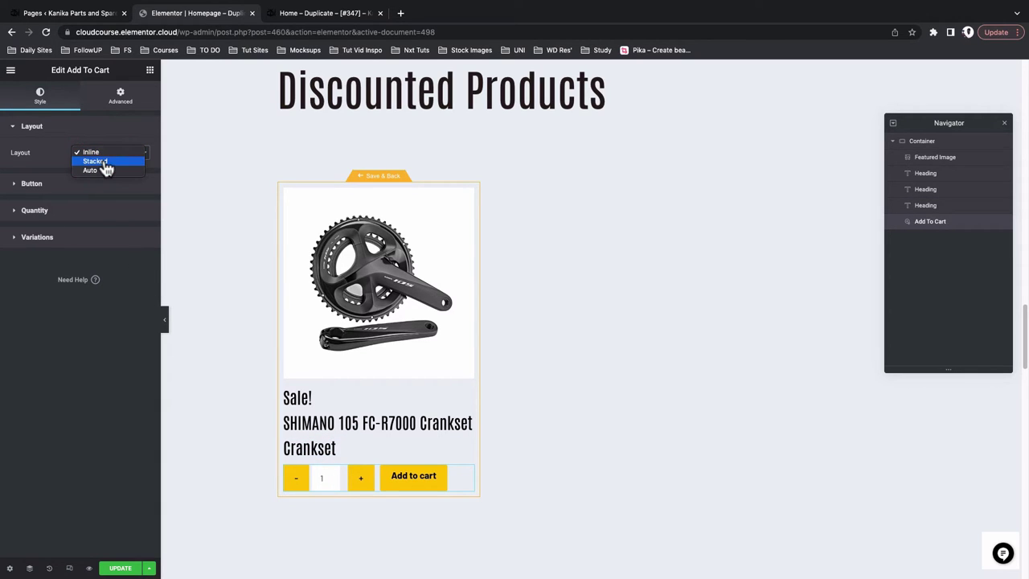
{"action": "left_click", "coordinate": [104, 162]}
{"action": "left_click", "coordinate": [104, 154]}
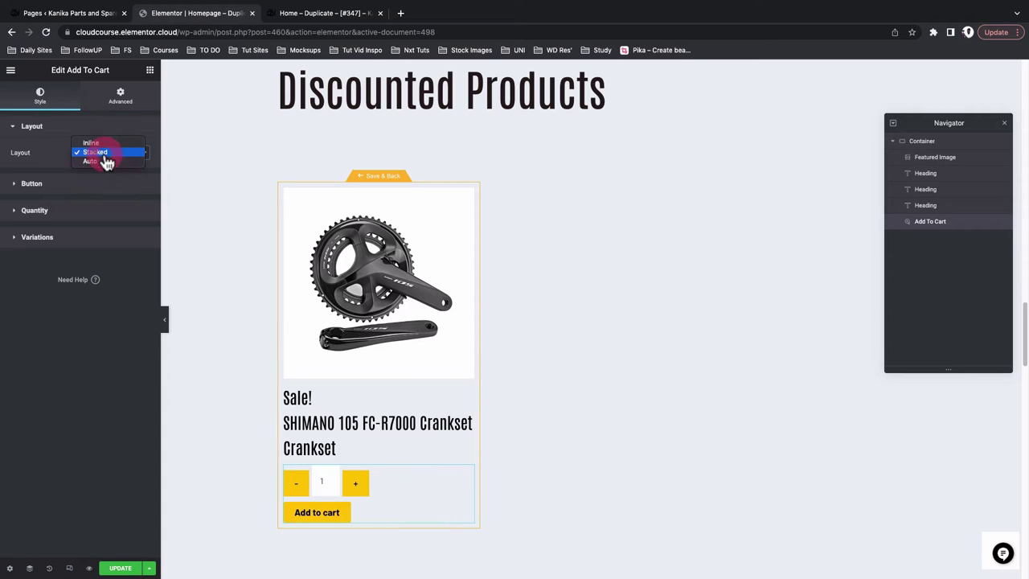
{"action": "left_click", "coordinate": [105, 161]}
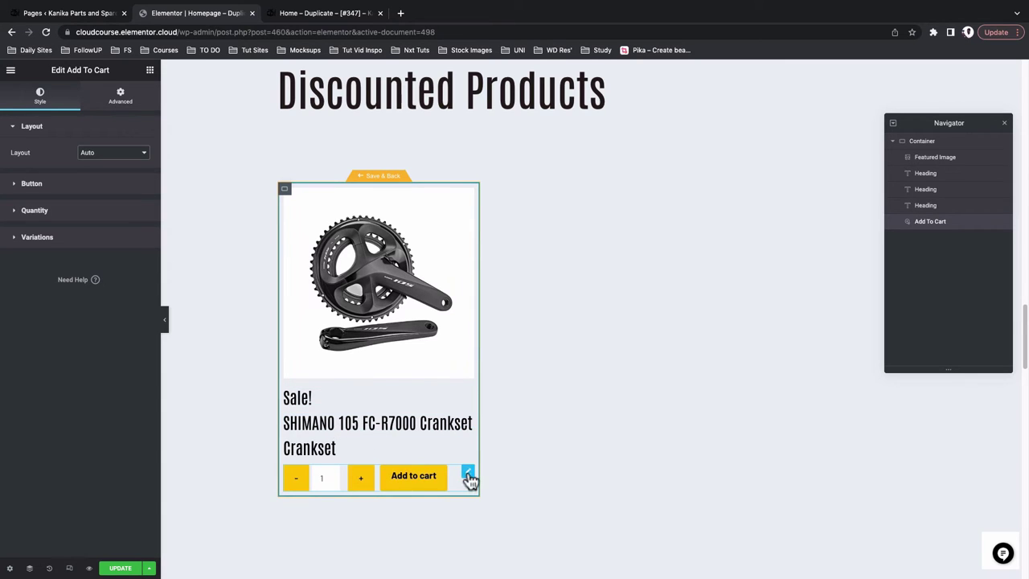
Replace the Add To Cart widget with a Custom Add To Cart widget below the category heading
{"action": "right_click", "coordinate": [468, 476]}
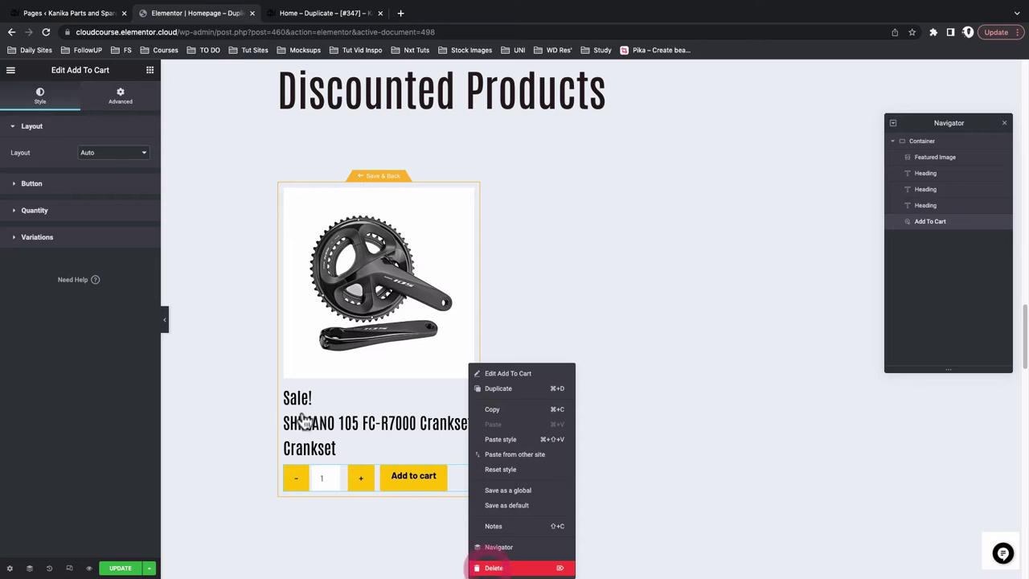
{"action": "key", "text": "Delete"}
{"action": "left_click", "coordinate": [38, 114]}
{"action": "type", "text": "bu"}
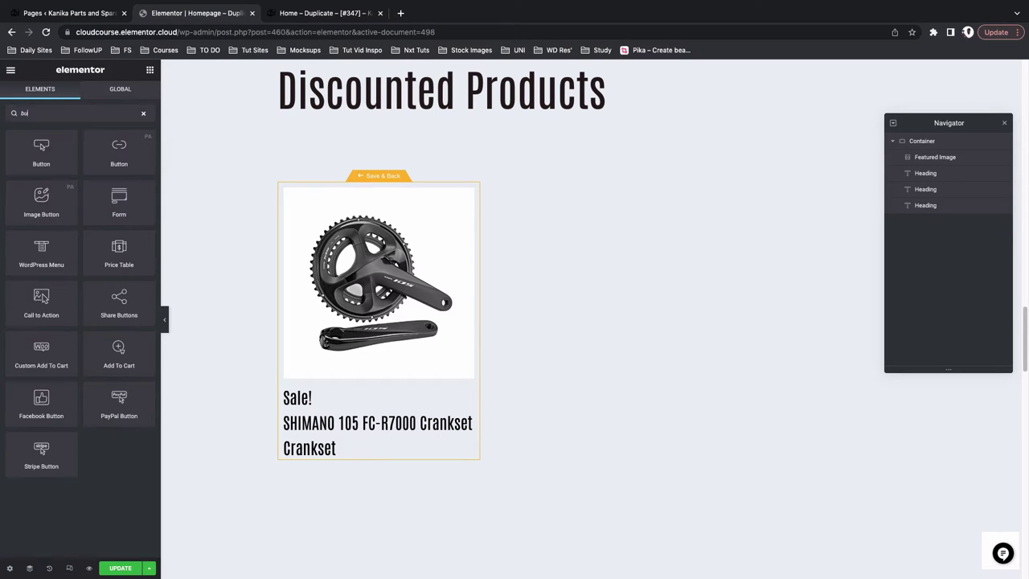
{"action": "type", "text": "product"}
{"action": "double_click", "coordinate": [38, 114]}
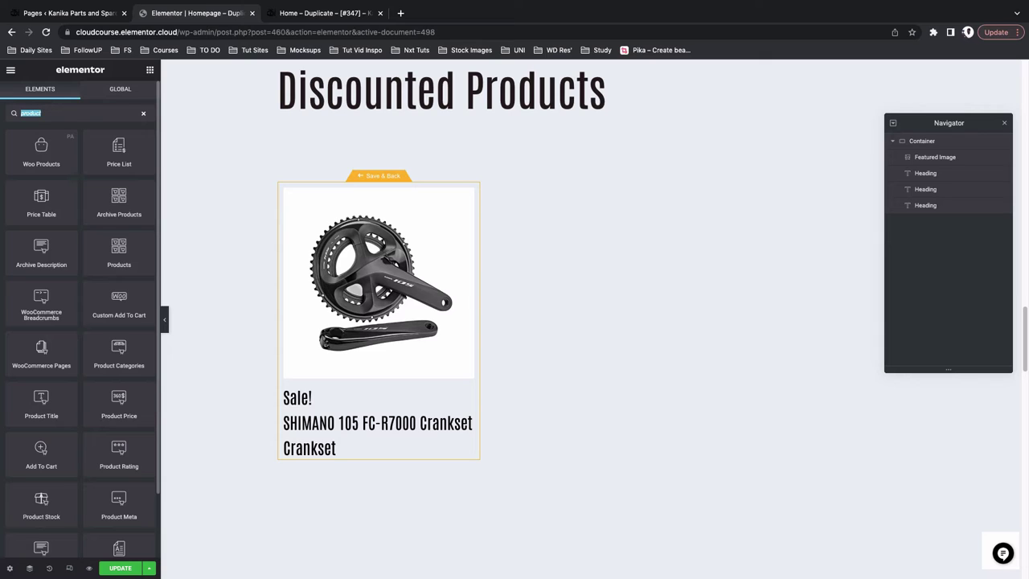
{"action": "type", "text": "custo"}
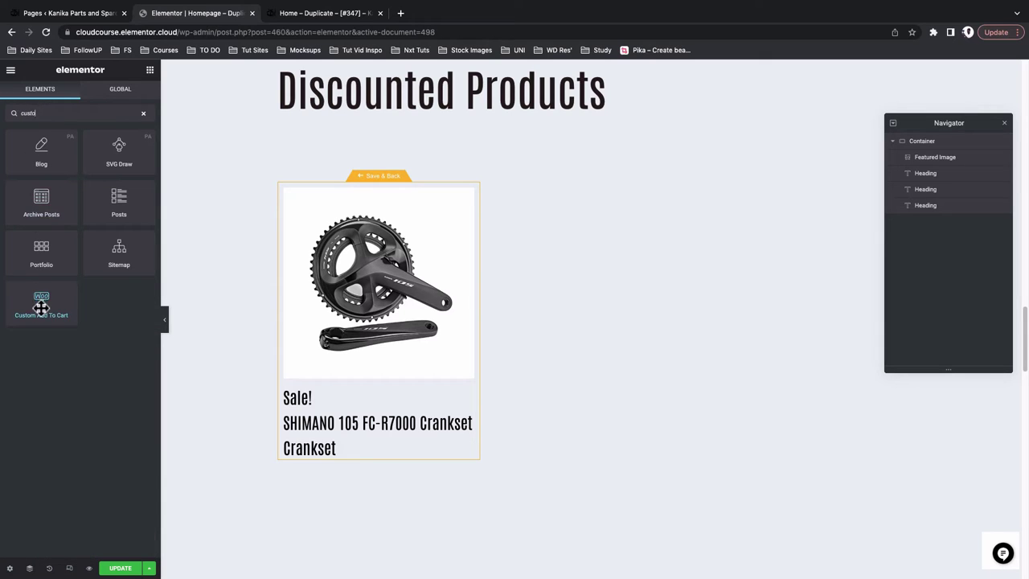
{"action": "left_click_drag", "start_coordinate": [41, 304], "coordinate": [329, 455]}
Try the Show Quantity option on the Custom Add To Cart widget, turn it off again, and check the available layout choices
{"action": "left_click", "coordinate": [133, 186]}
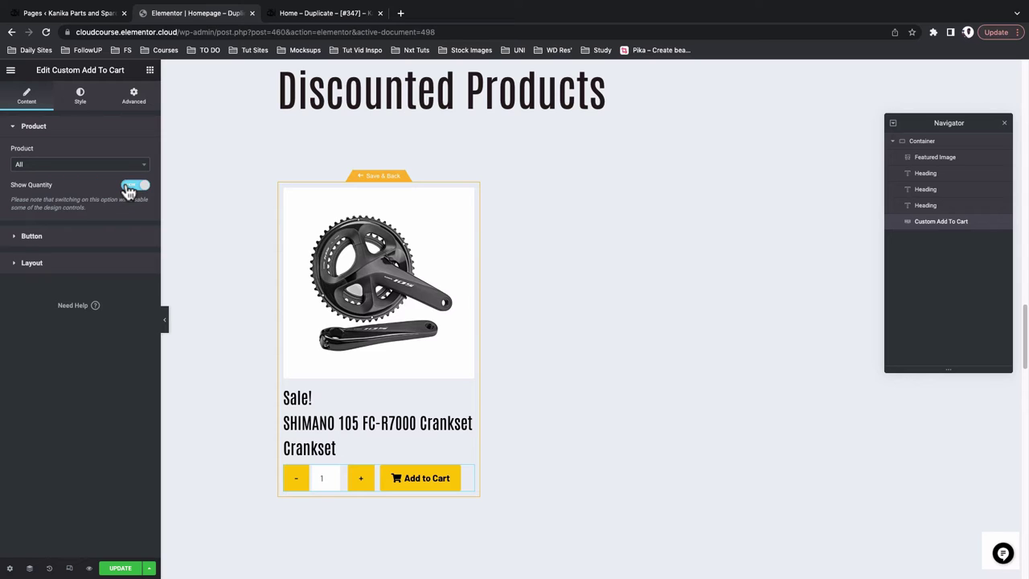
{"action": "left_click", "coordinate": [130, 188]}
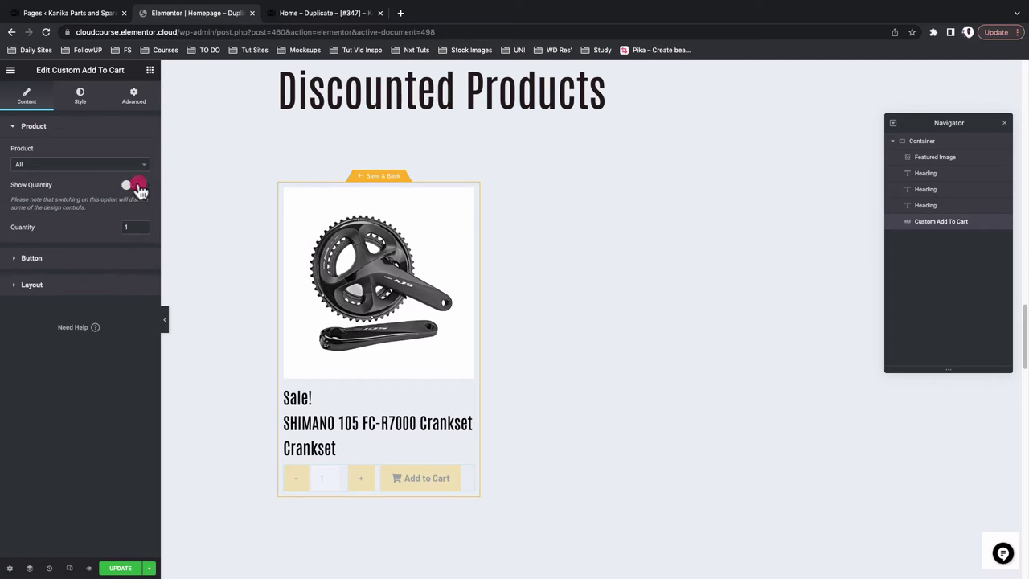
{"action": "left_click", "coordinate": [138, 187]}
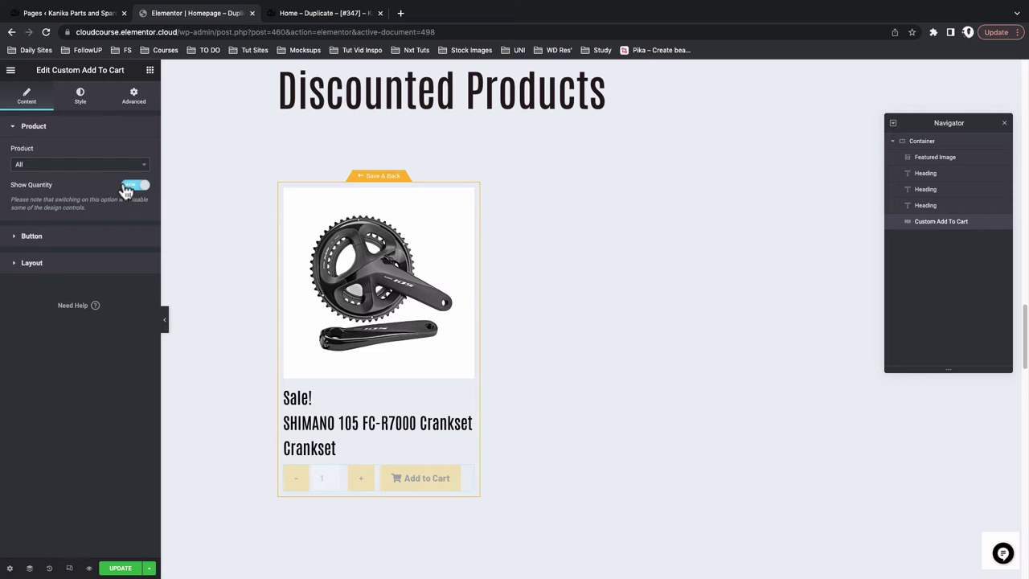
{"action": "left_click", "coordinate": [126, 188]}
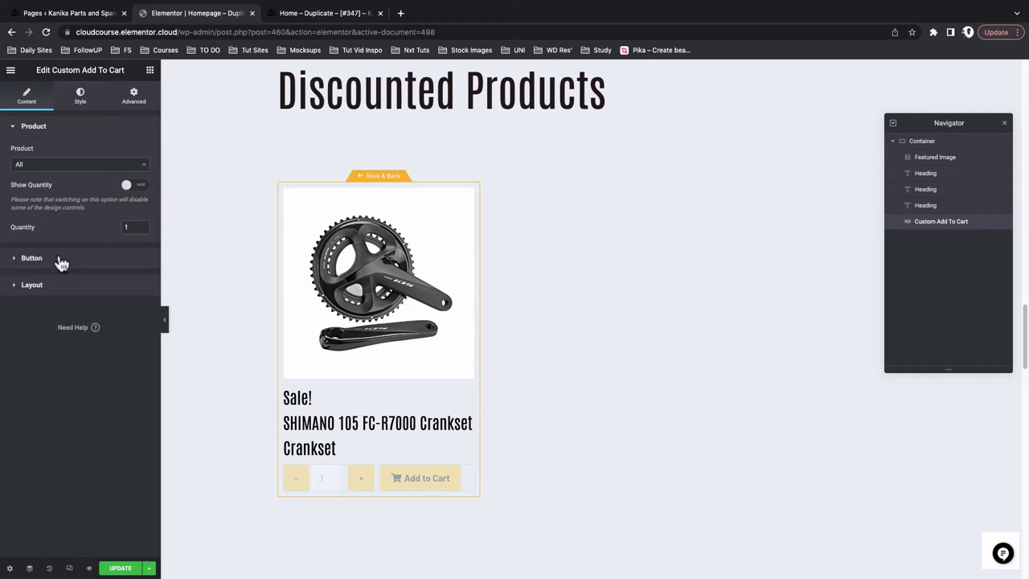
{"action": "left_click", "coordinate": [61, 285]}
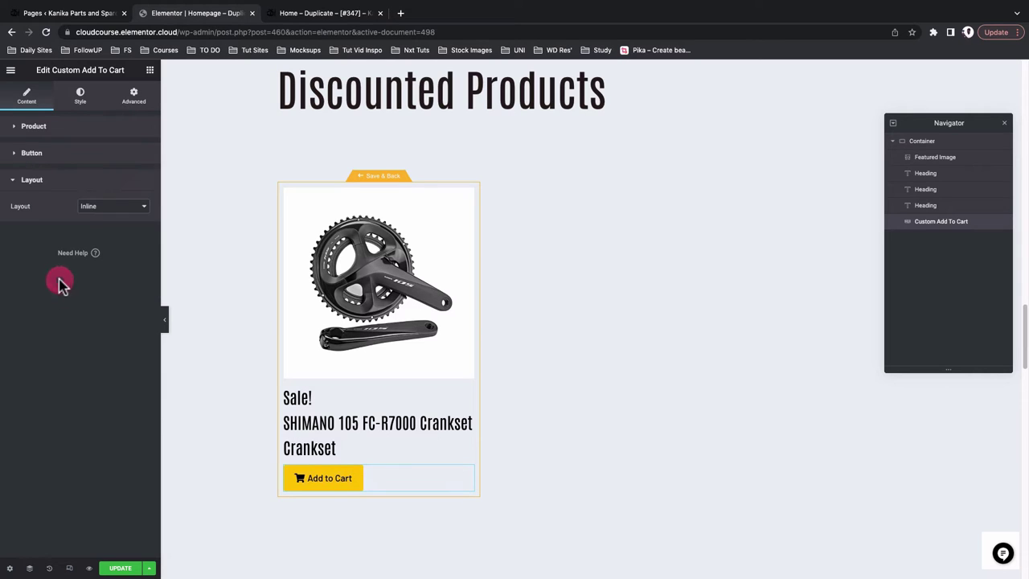
{"action": "left_click", "coordinate": [101, 208]}
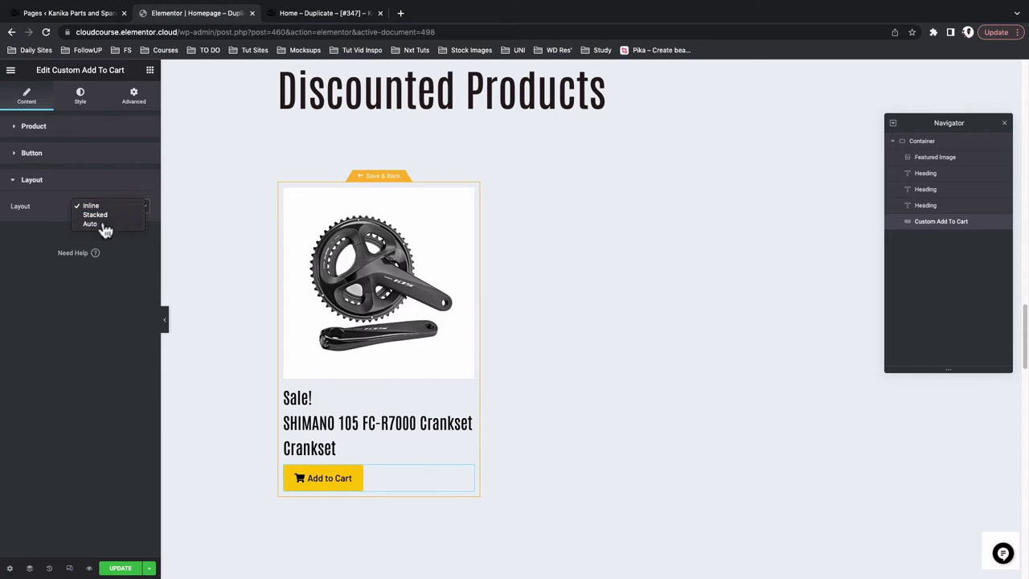
{"action": "left_click", "coordinate": [58, 133]}
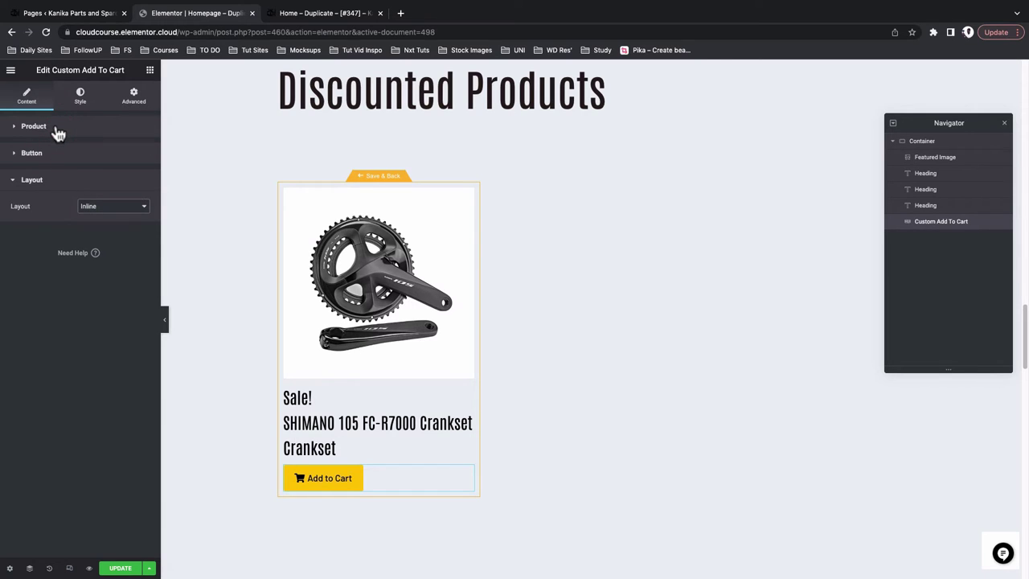
Set the featured image's hover CSS filter to a brightness of 85
{"action": "left_click", "coordinate": [472, 201]}
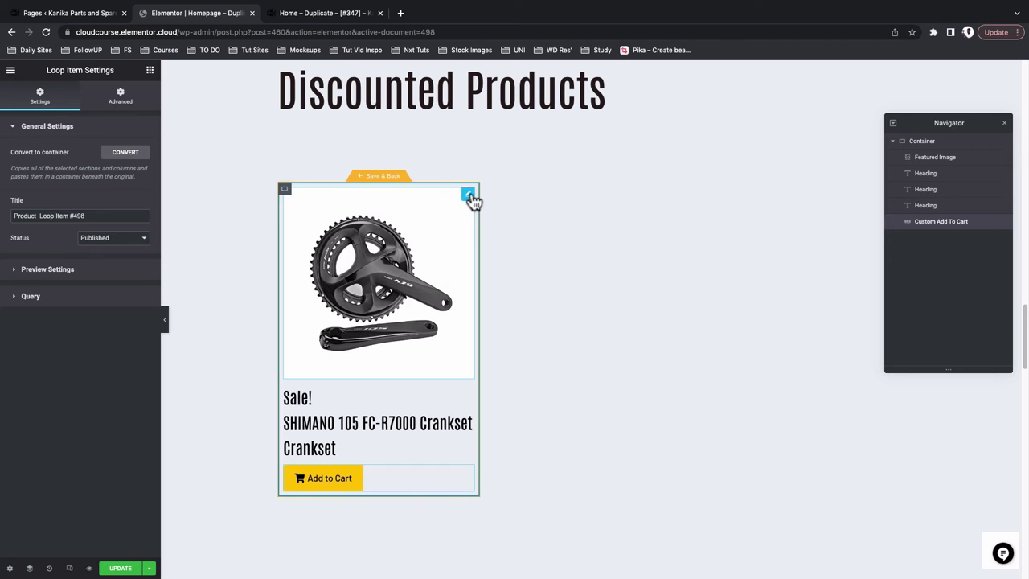
{"action": "left_click", "coordinate": [470, 196]}
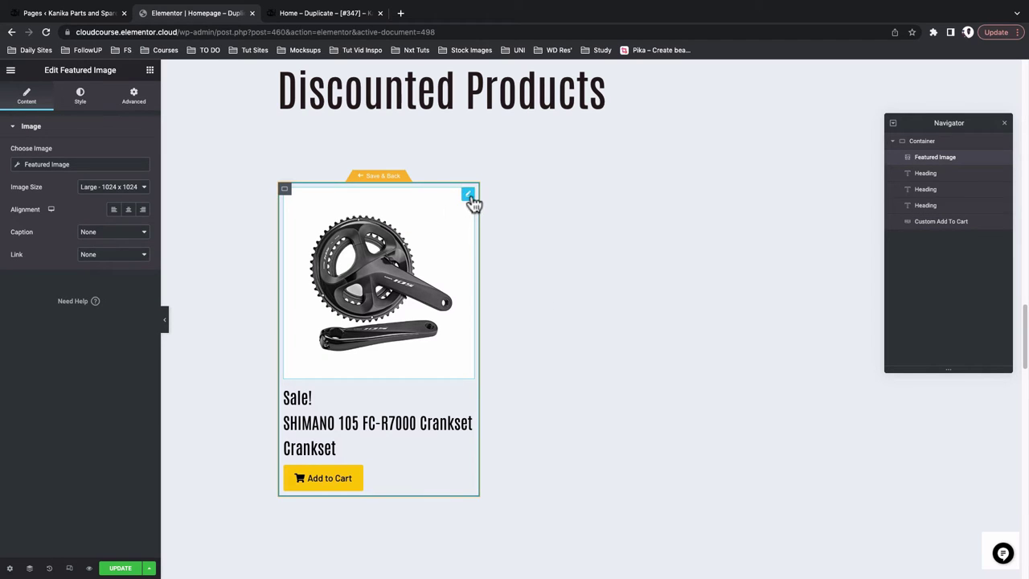
{"action": "left_click", "coordinate": [469, 200]}
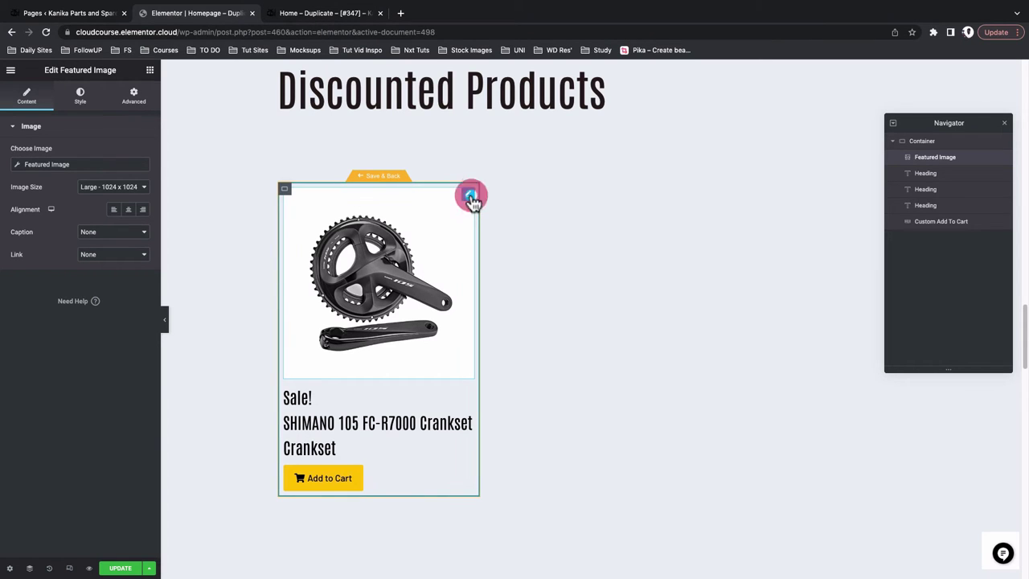
{"action": "left_click", "coordinate": [81, 99]}
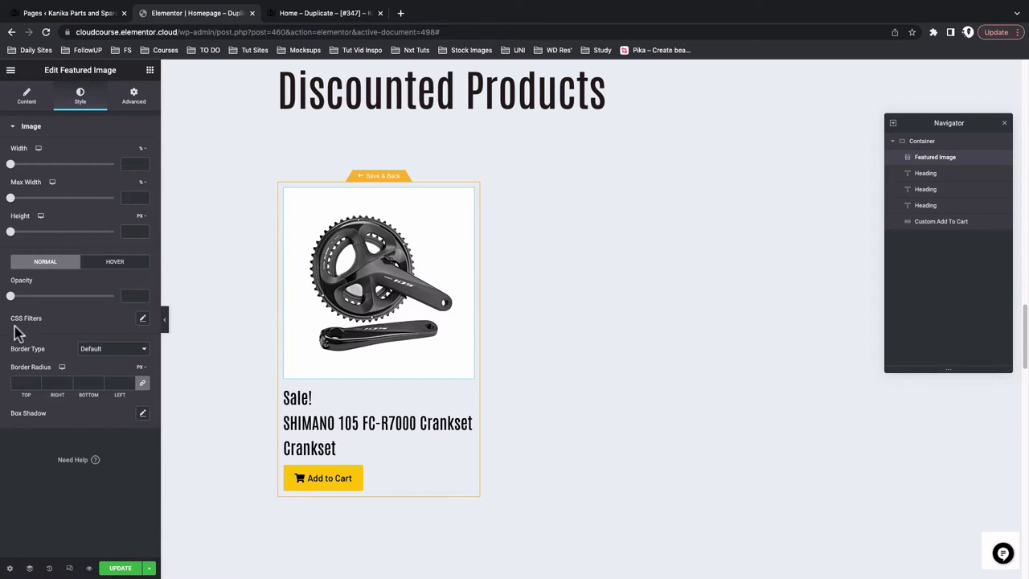
{"action": "left_click", "coordinate": [142, 320]}
{"action": "left_click", "coordinate": [129, 265]}
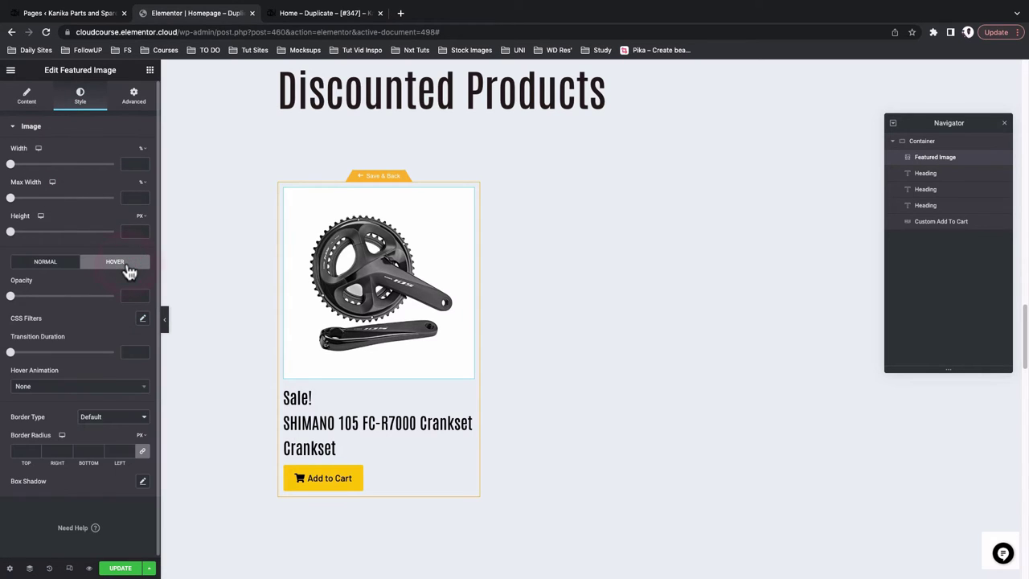
{"action": "left_click", "coordinate": [142, 320]}
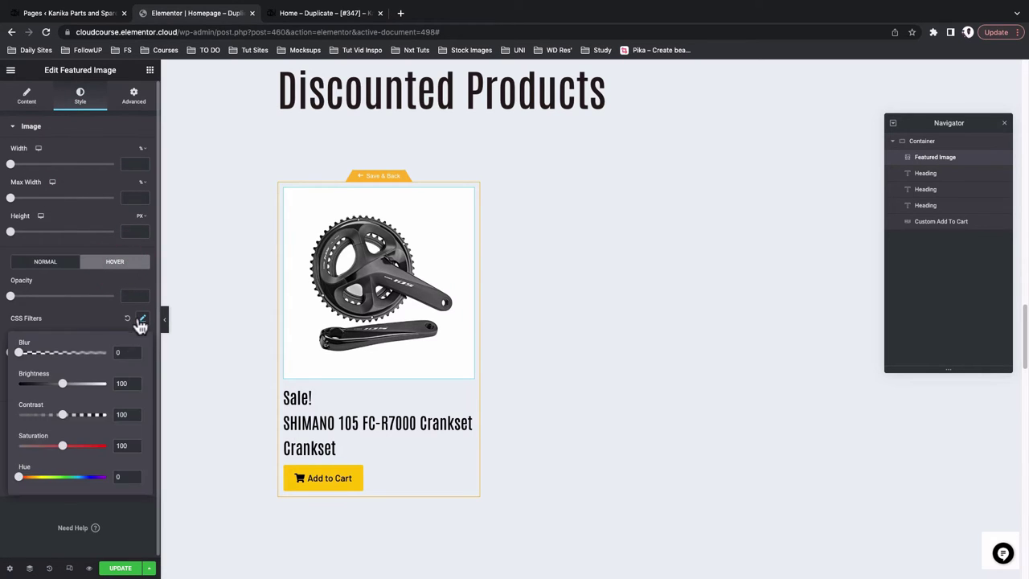
{"action": "double_click", "coordinate": [126, 382]}
{"action": "type", "text": "10"}
{"action": "left_click", "coordinate": [176, 329]}
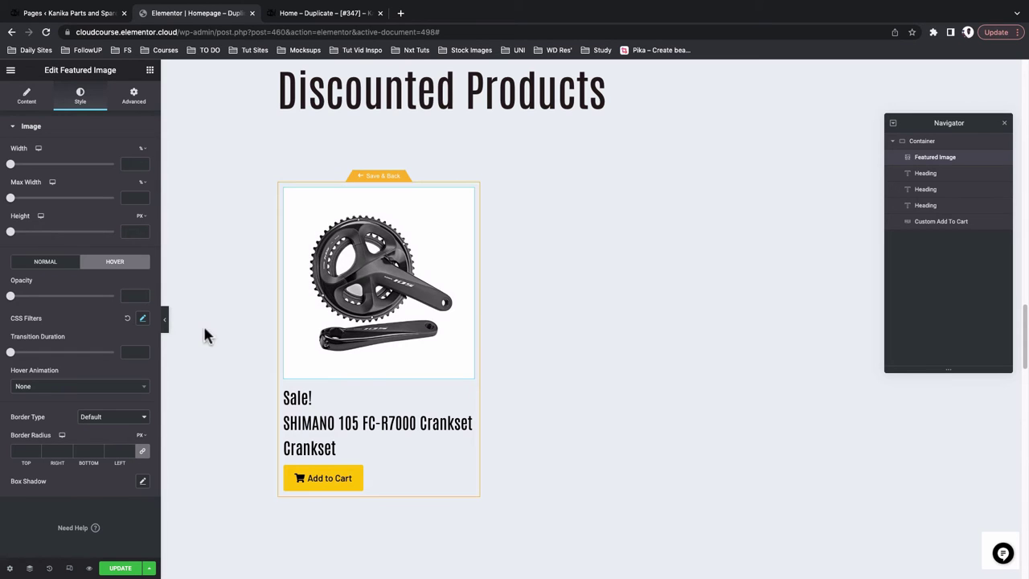
{"action": "left_click", "coordinate": [143, 322]}
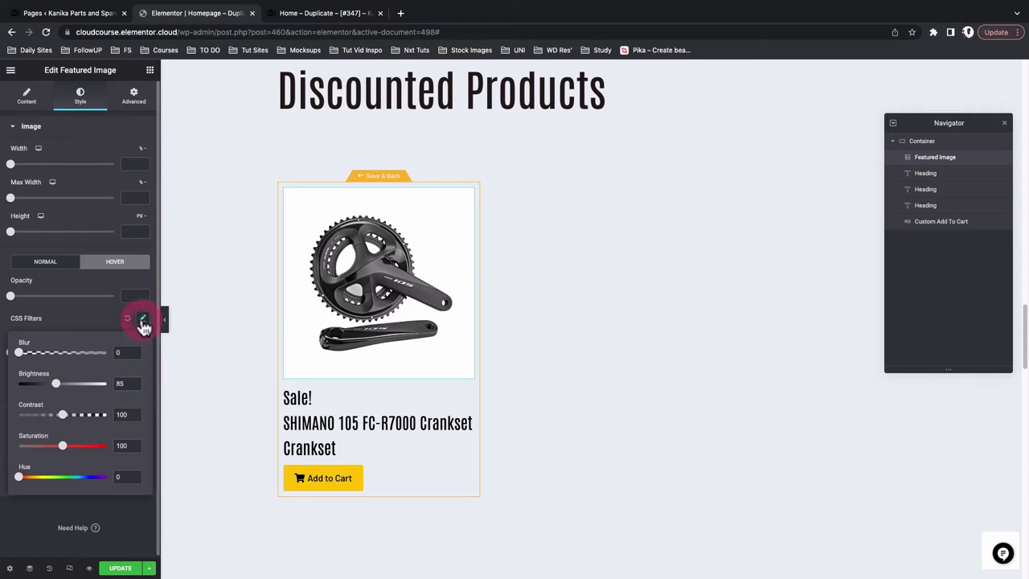
{"action": "left_click", "coordinate": [143, 320]}
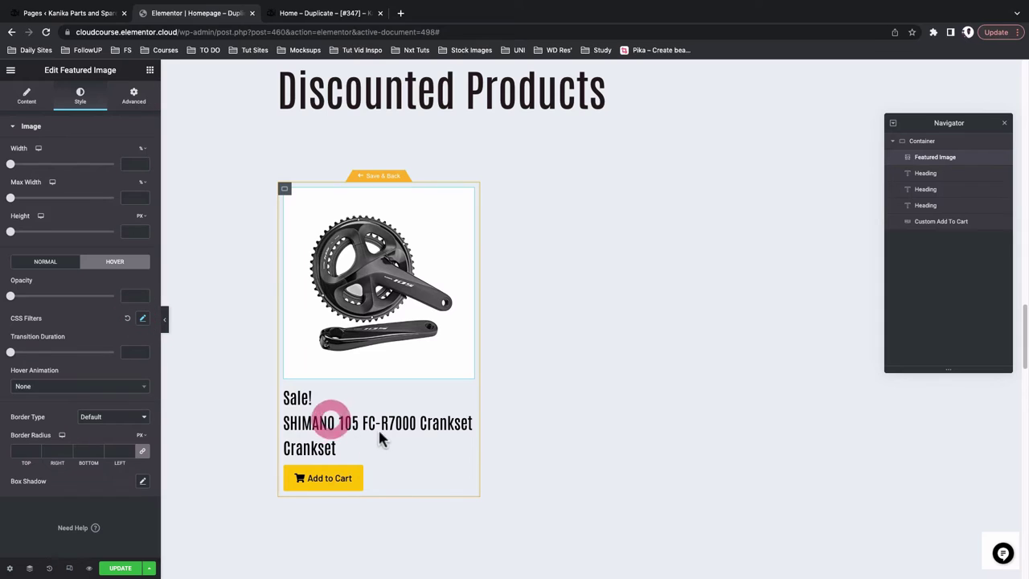
Apply the global Main text color and the global Tittle / Head font to the product title heading
{"action": "left_click", "coordinate": [468, 426]}
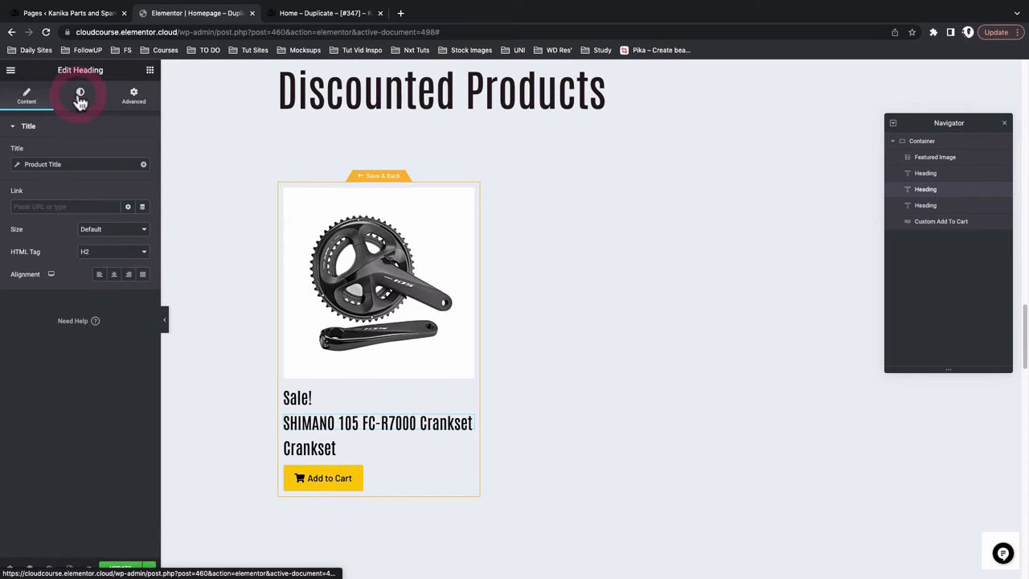
{"action": "left_click", "coordinate": [81, 97]}
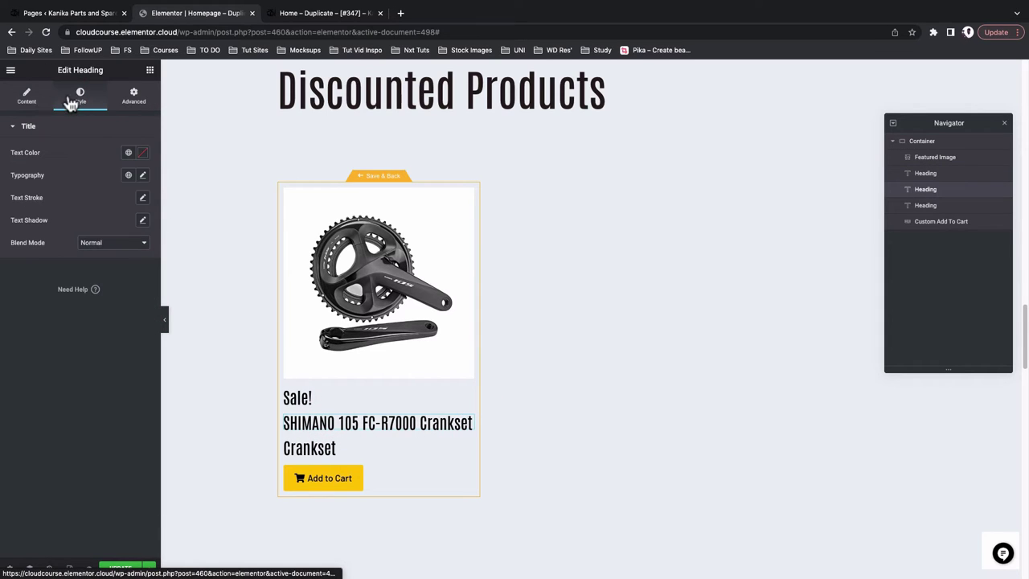
{"action": "left_click", "coordinate": [129, 155]}
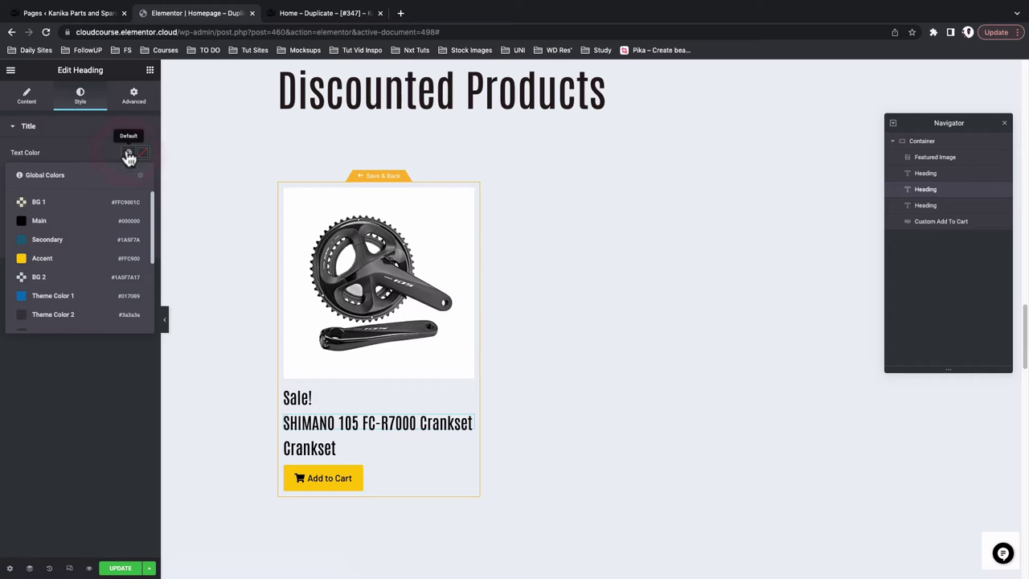
{"action": "left_click", "coordinate": [85, 216]}
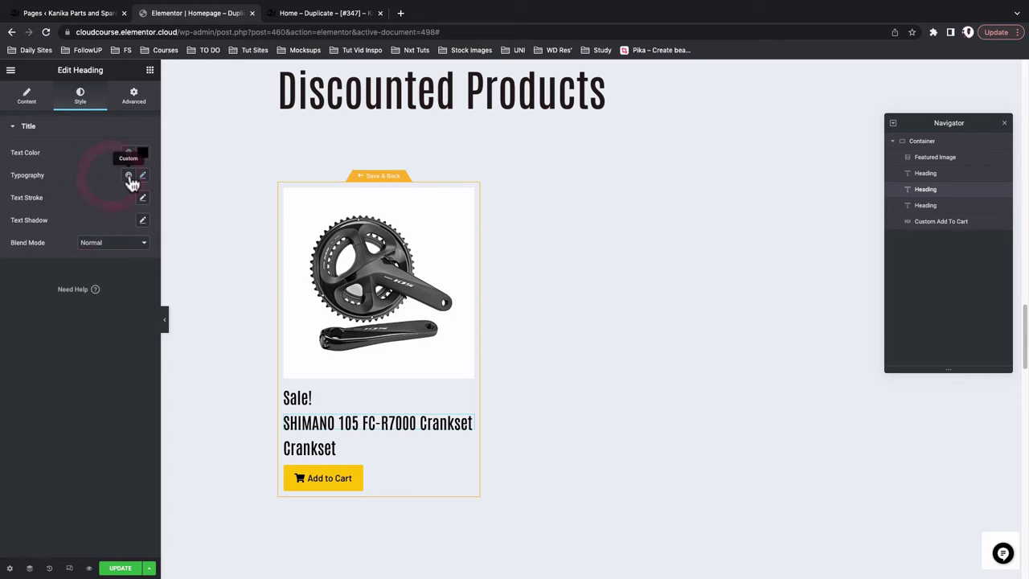
{"action": "left_click", "coordinate": [129, 175]}
{"action": "left_click", "coordinate": [54, 310]}
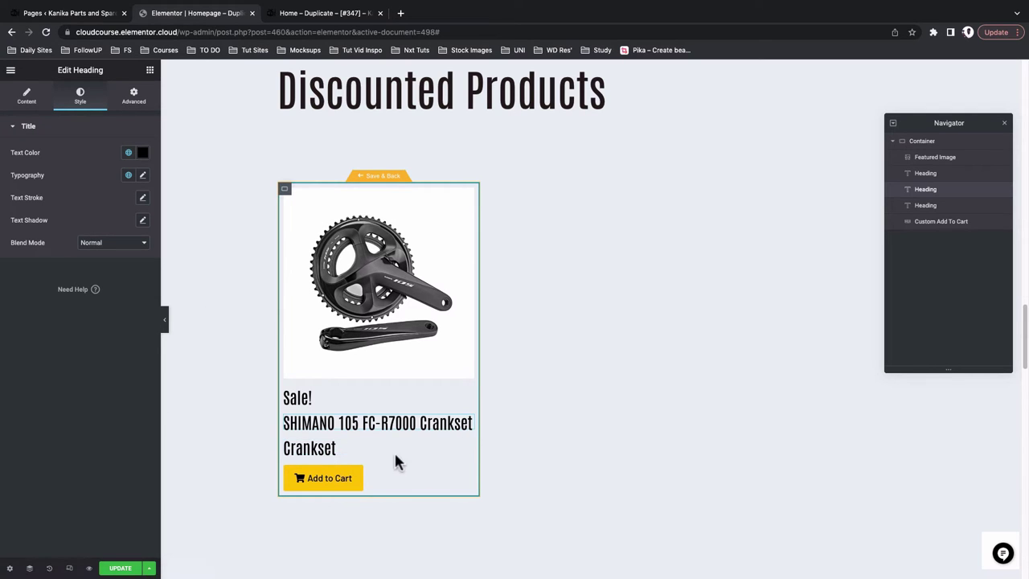
Apply the global Body Text font to the category heading and center its text
{"action": "left_click", "coordinate": [468, 448]}
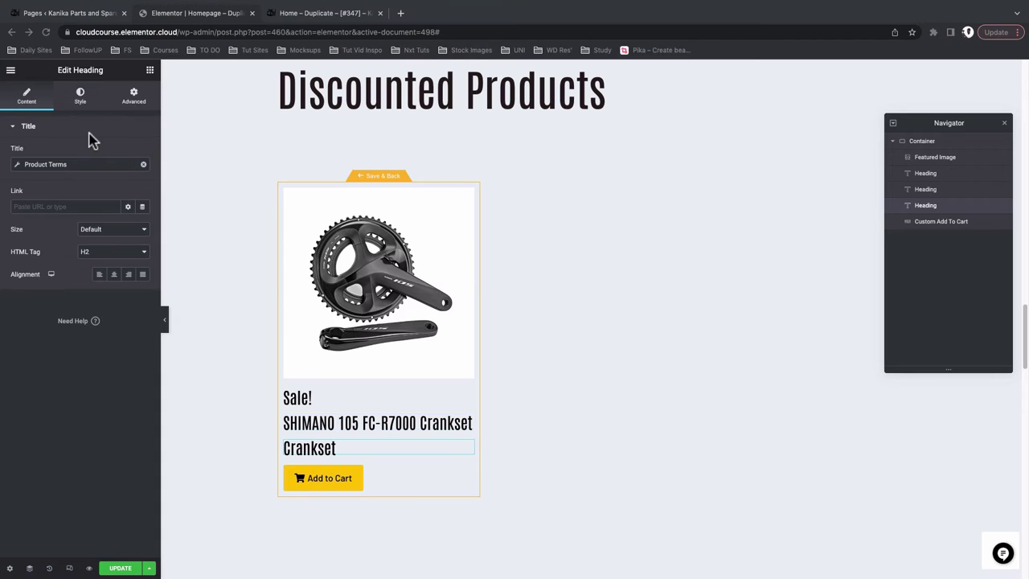
{"action": "left_click", "coordinate": [82, 96]}
{"action": "left_click", "coordinate": [128, 175]}
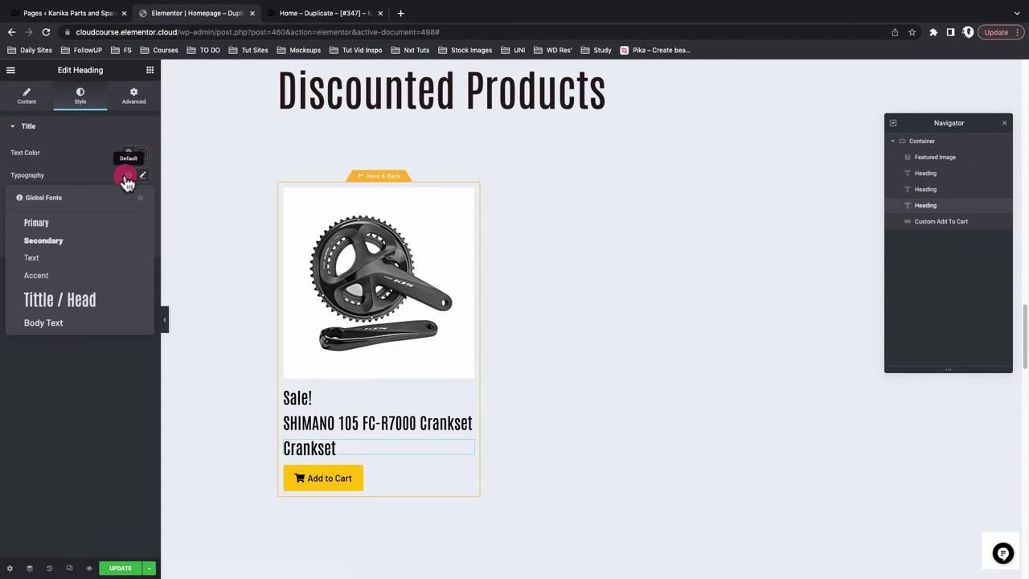
{"action": "left_click", "coordinate": [76, 328]}
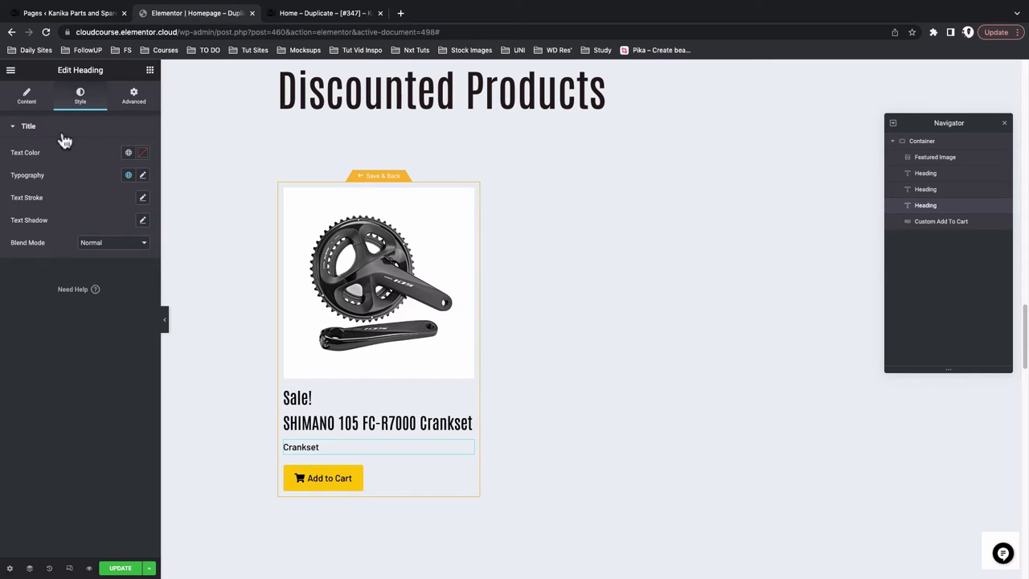
{"action": "left_click", "coordinate": [26, 95]}
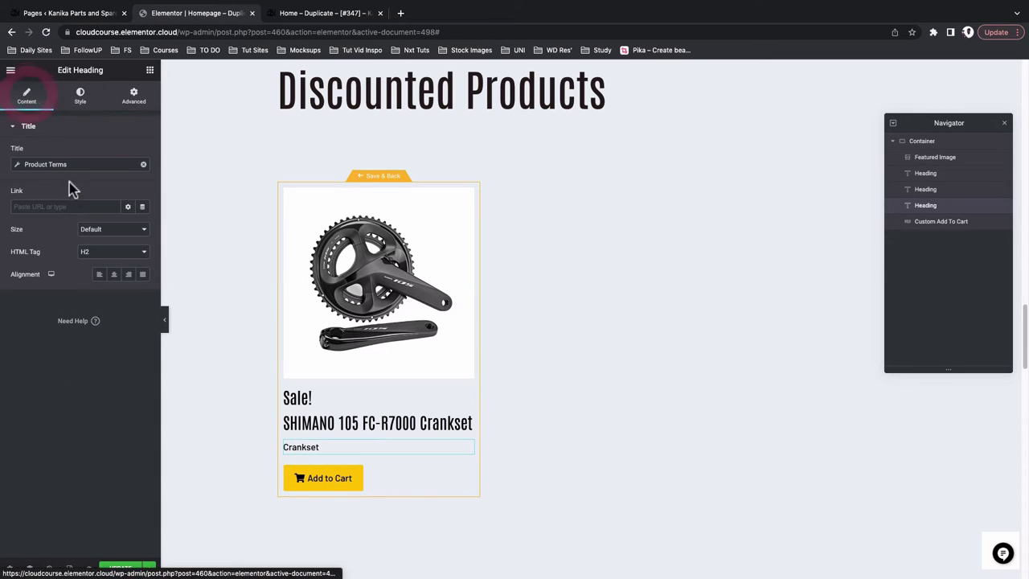
{"action": "left_click", "coordinate": [114, 275]}
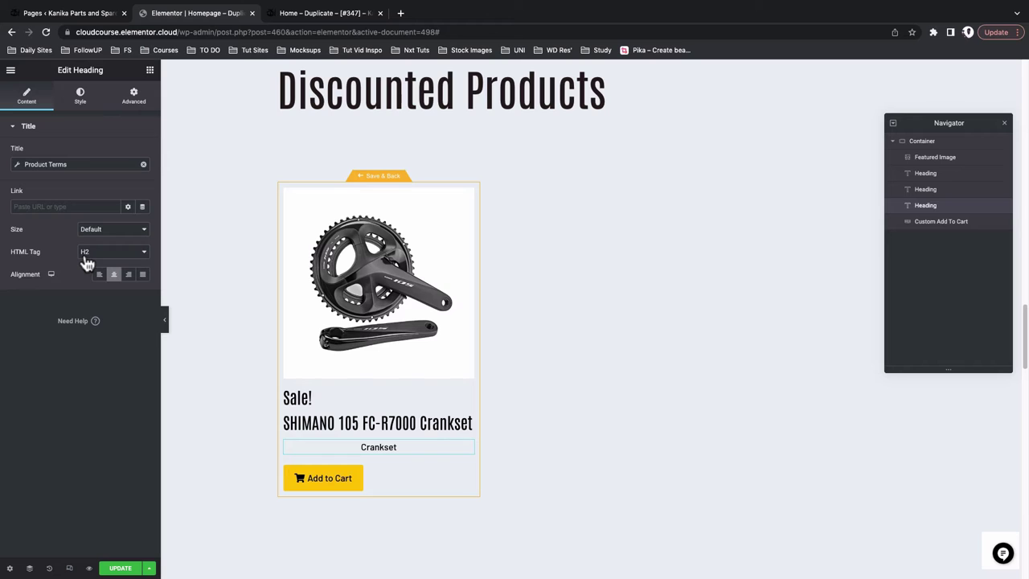
Set the product title heading's HTML tag to H1 and center its alignment
{"action": "mouse_move", "coordinate": [467, 422]}
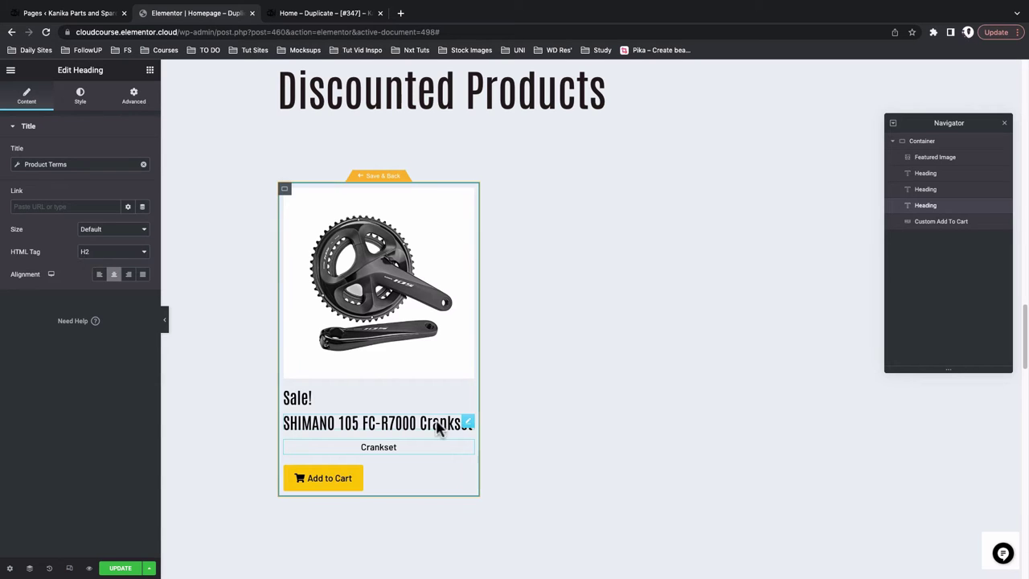
{"action": "left_click", "coordinate": [468, 424]}
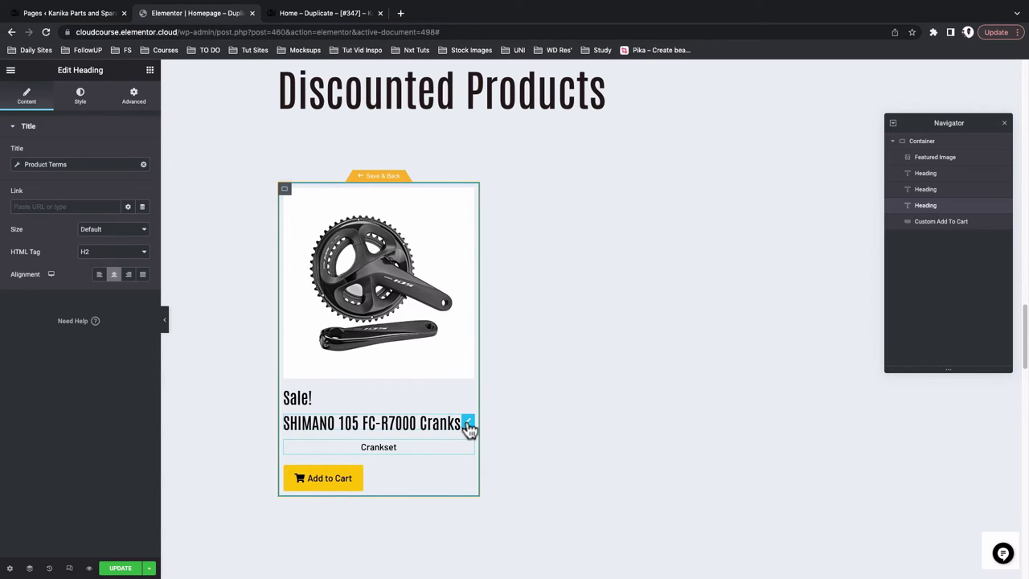
{"action": "left_click", "coordinate": [26, 96]}
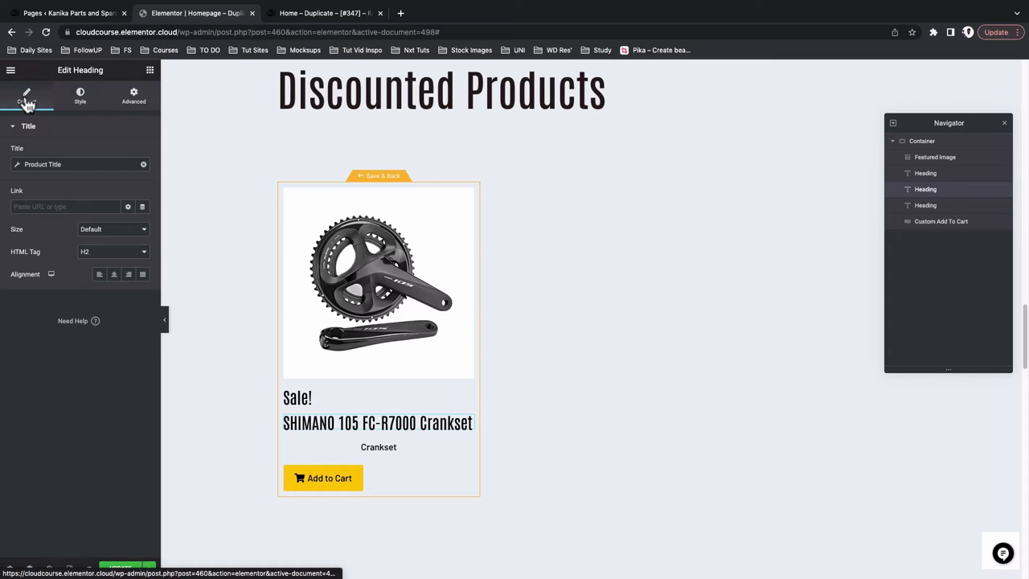
{"action": "left_click", "coordinate": [126, 262]}
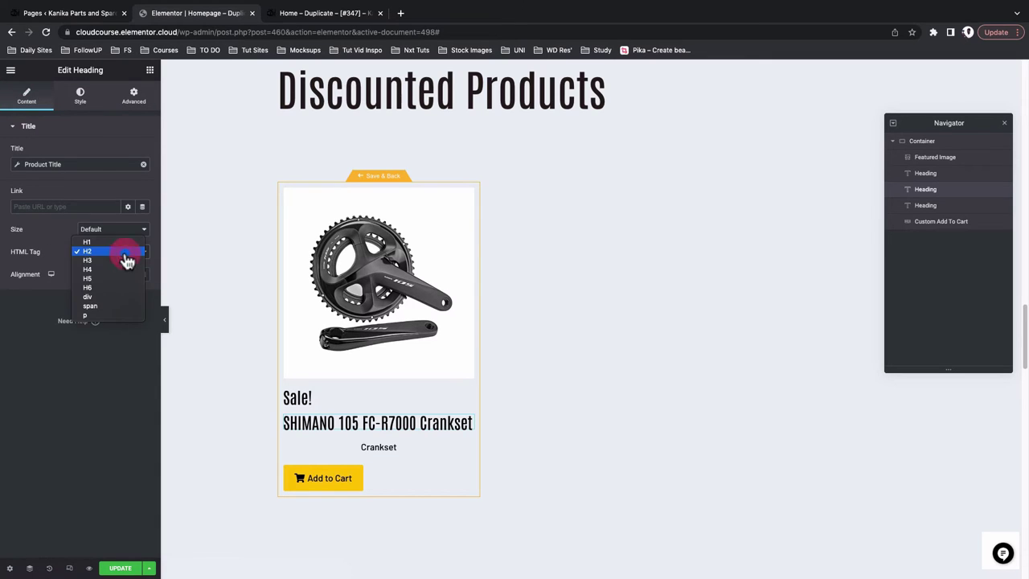
{"action": "left_click", "coordinate": [125, 240]}
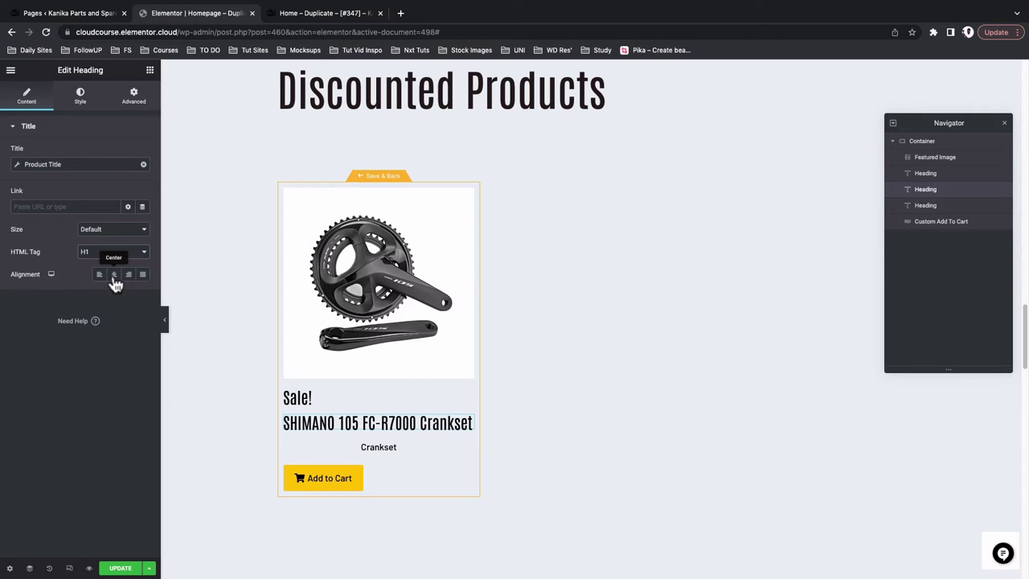
{"action": "left_click", "coordinate": [114, 275]}
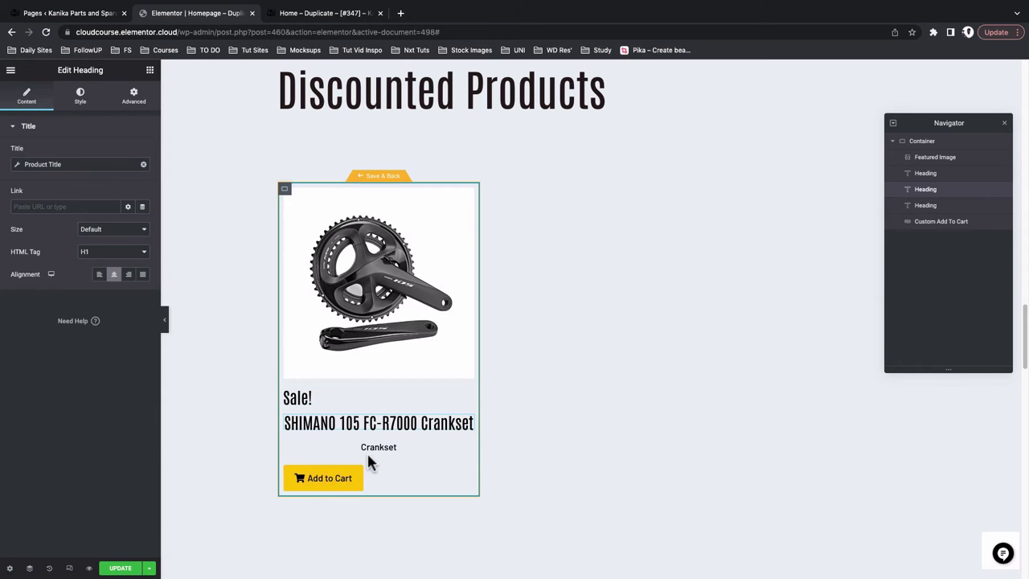
Add a Product Price widget between the category heading and the Add to Cart button, and center it
{"action": "left_click", "coordinate": [149, 71]}
{"action": "left_click", "coordinate": [91, 115]}
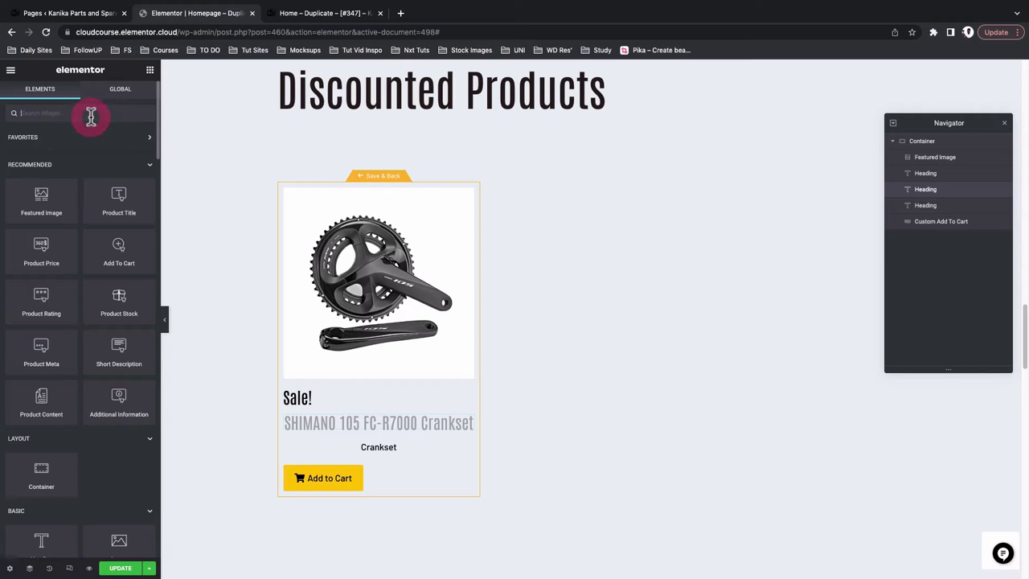
{"action": "type", "text": "price"}
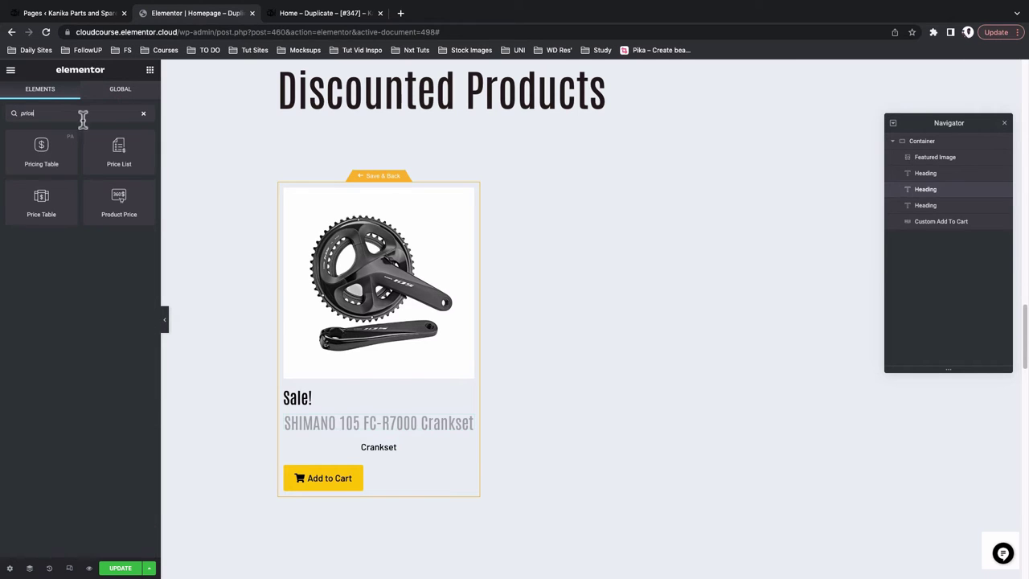
{"action": "left_click_drag", "start_coordinate": [119, 201], "coordinate": [469, 480]}
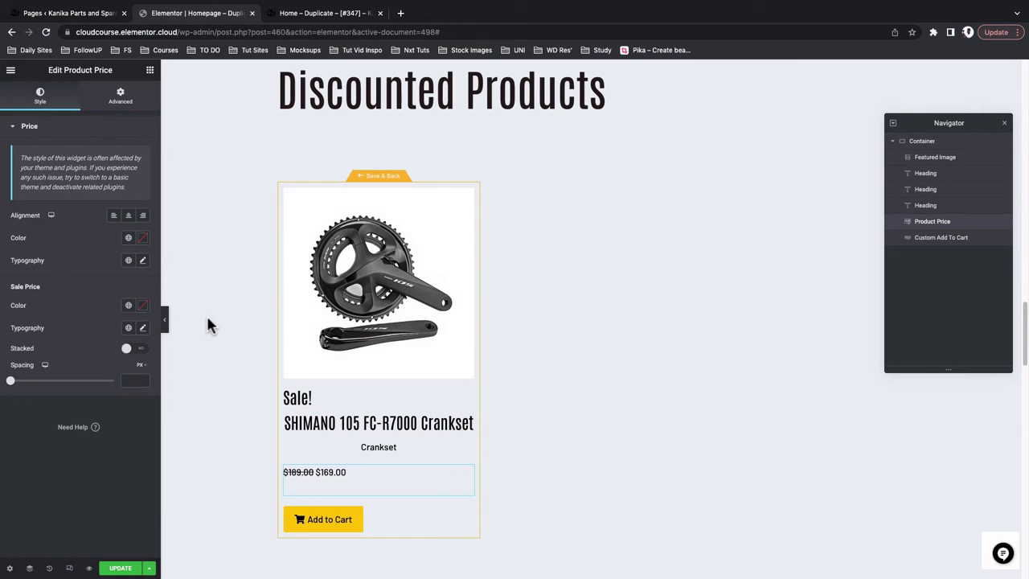
{"action": "left_click", "coordinate": [128, 217]}
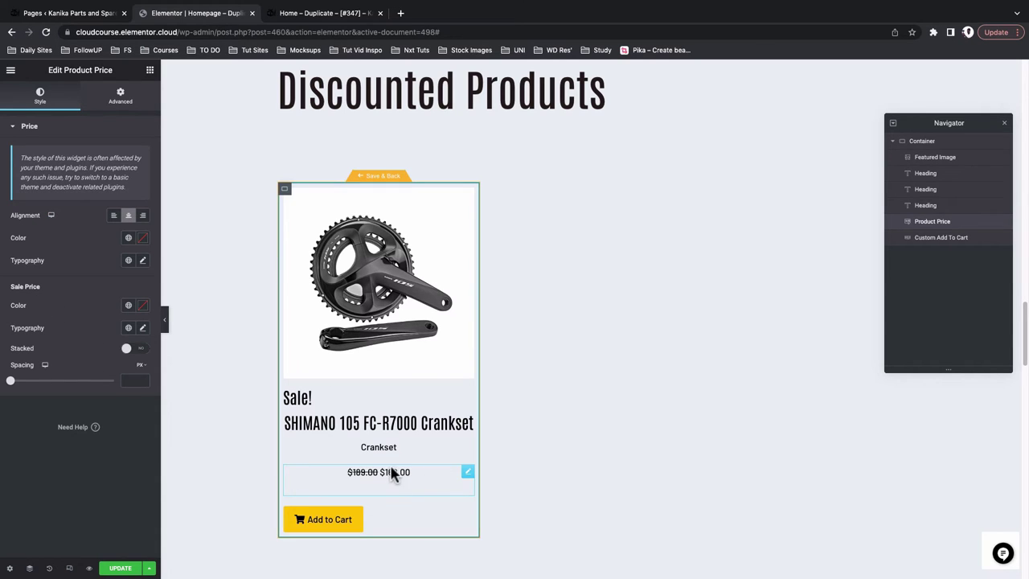
Set the sale price typography weight to 700 (Bold)
{"action": "left_click", "coordinate": [143, 330]}
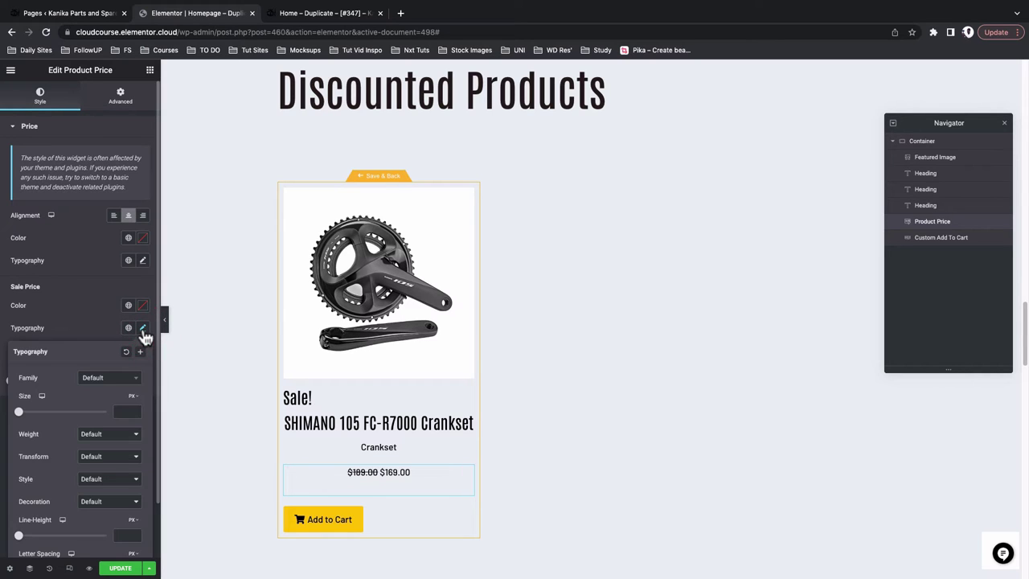
{"action": "left_click", "coordinate": [94, 441]}
{"action": "left_click", "coordinate": [93, 401]}
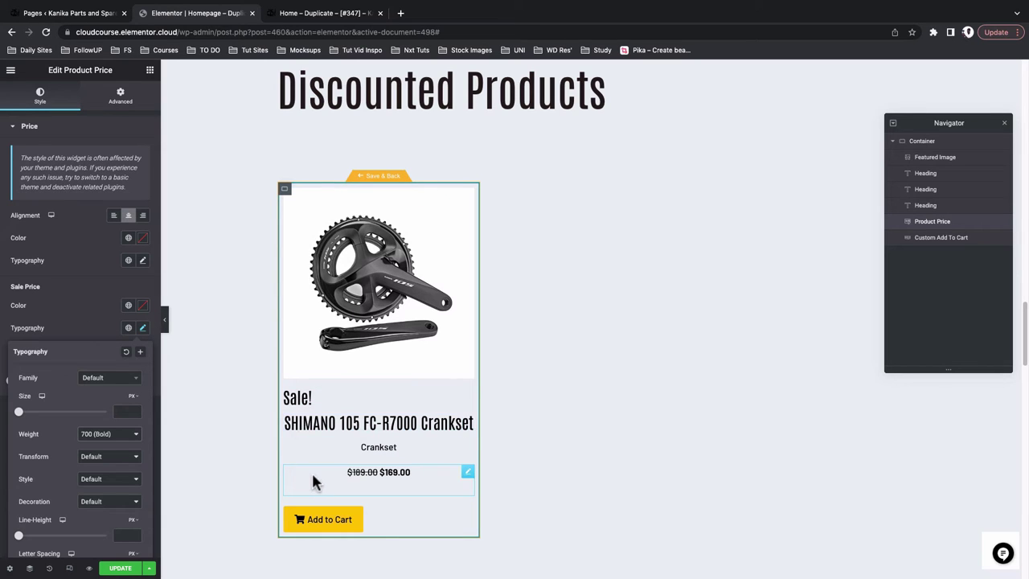
{"action": "left_click", "coordinate": [102, 330]}
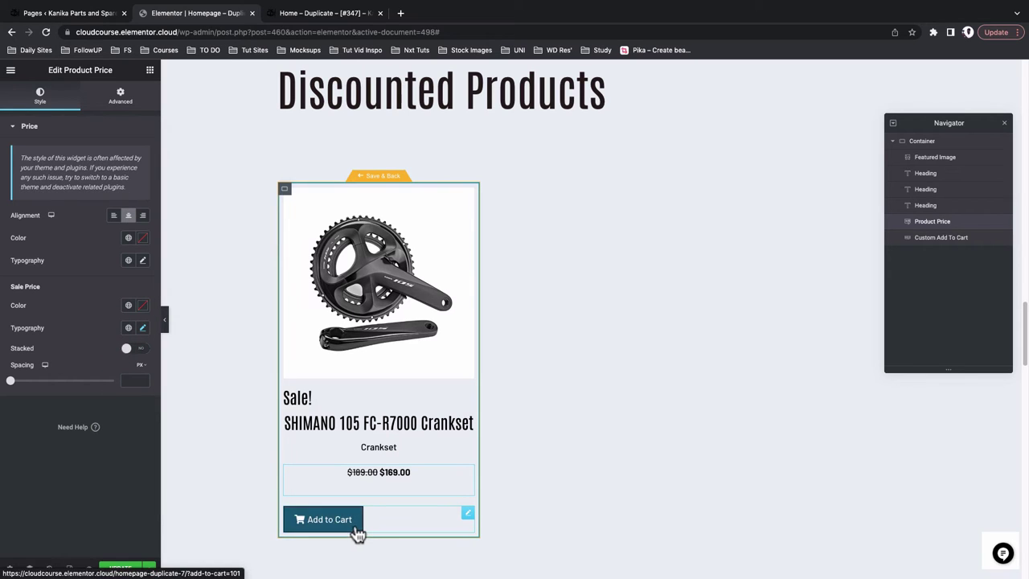
Center the alignment of the Custom Add To Cart button
{"action": "left_click", "coordinate": [468, 516]}
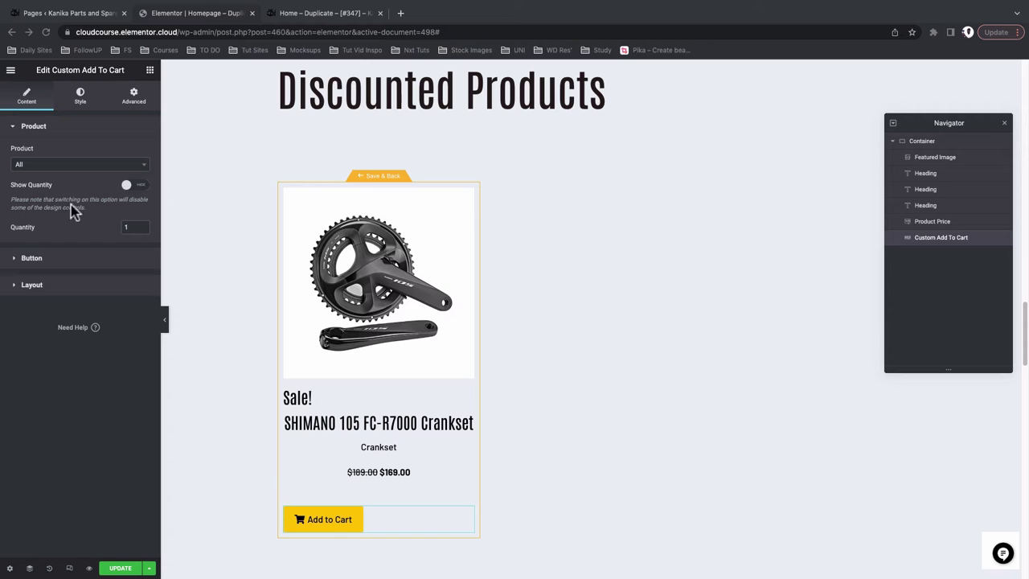
{"action": "left_click", "coordinate": [39, 260]}
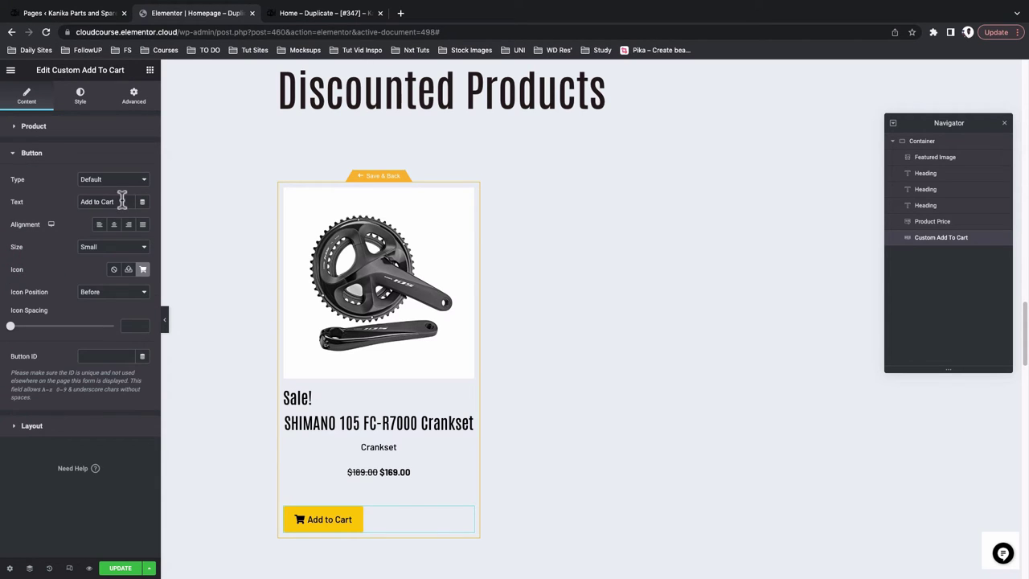
{"action": "left_click_drag", "start_coordinate": [121, 201], "coordinate": [76, 202]}
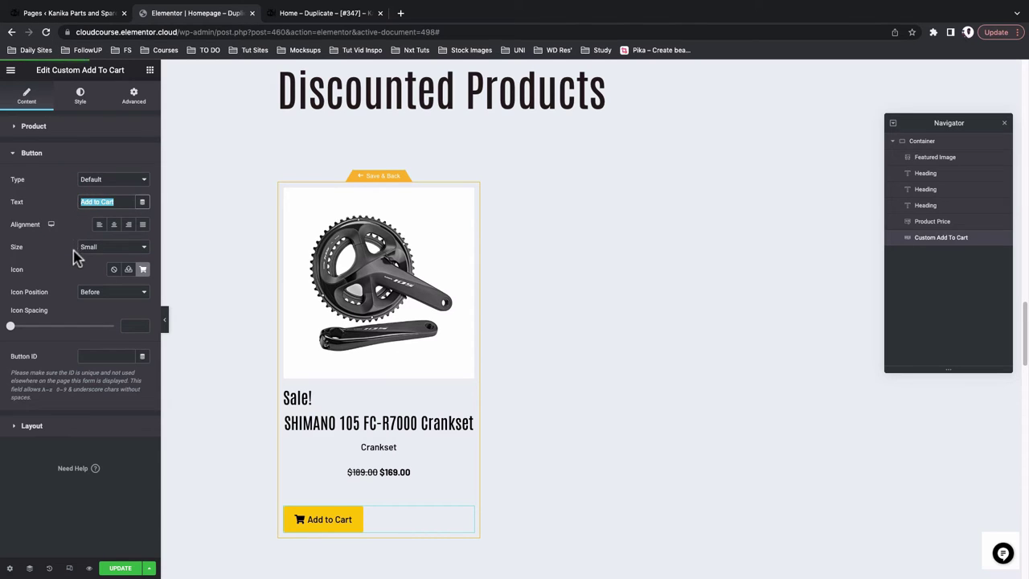
{"action": "left_click", "coordinate": [114, 228]}
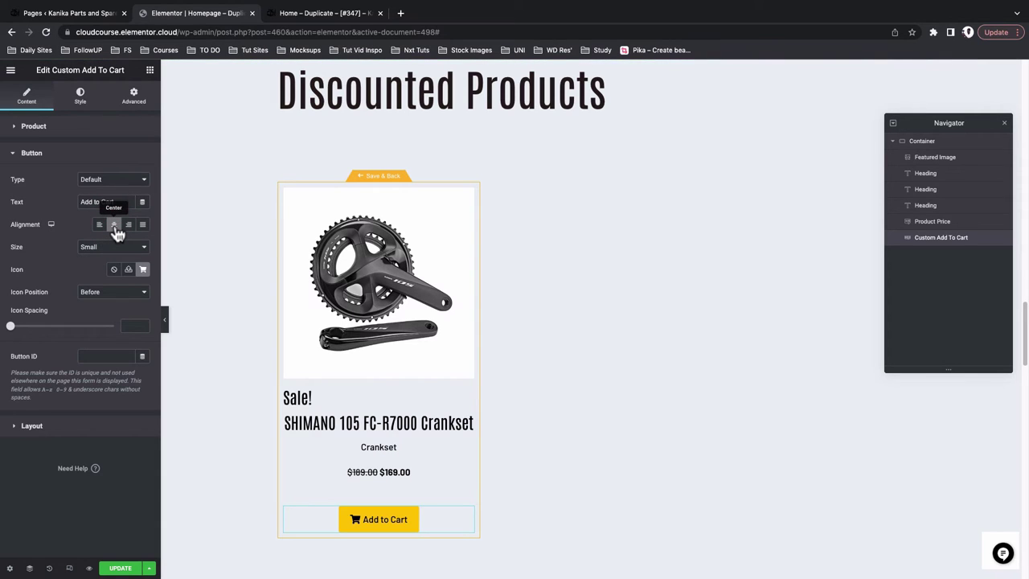
{"action": "left_click", "coordinate": [115, 298]}
{"action": "left_click", "coordinate": [51, 298]}
{"action": "left_click", "coordinate": [42, 429]}
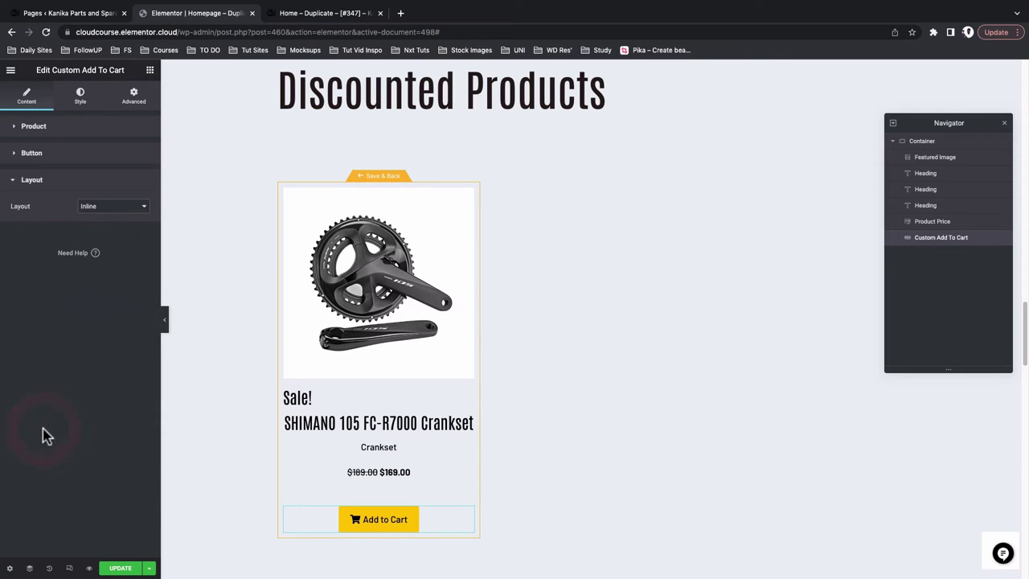
{"action": "left_click", "coordinate": [105, 210]}
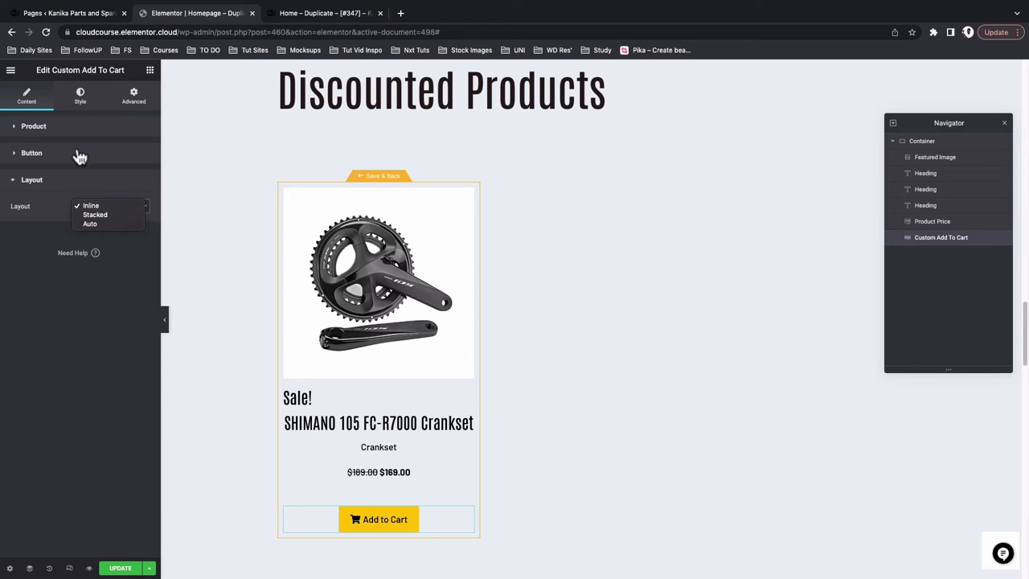
{"action": "left_click", "coordinate": [81, 103]}
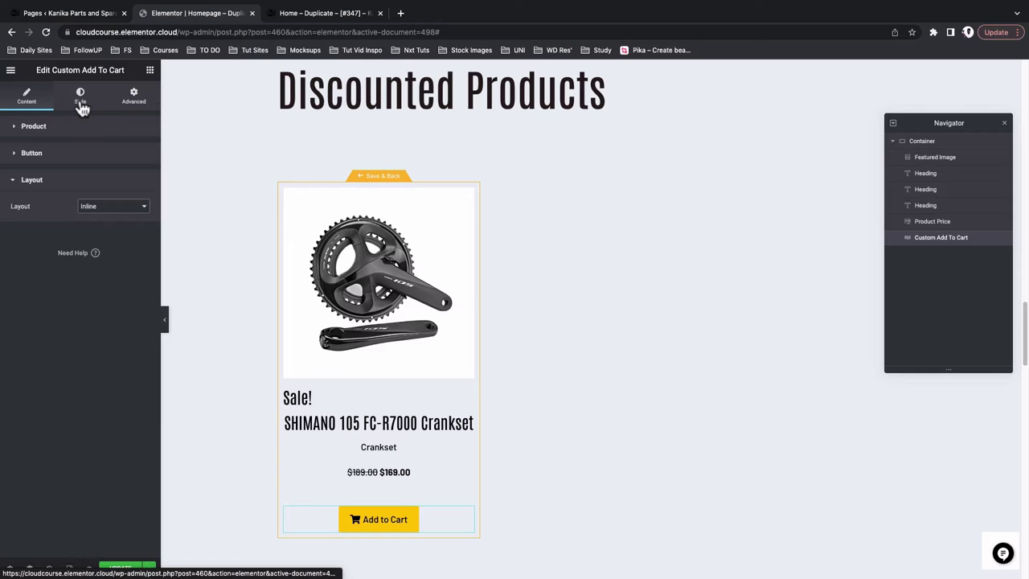
Apply the global Primary font to the Add to Cart button
{"action": "left_click", "coordinate": [81, 101]}
{"action": "left_click", "coordinate": [128, 153]}
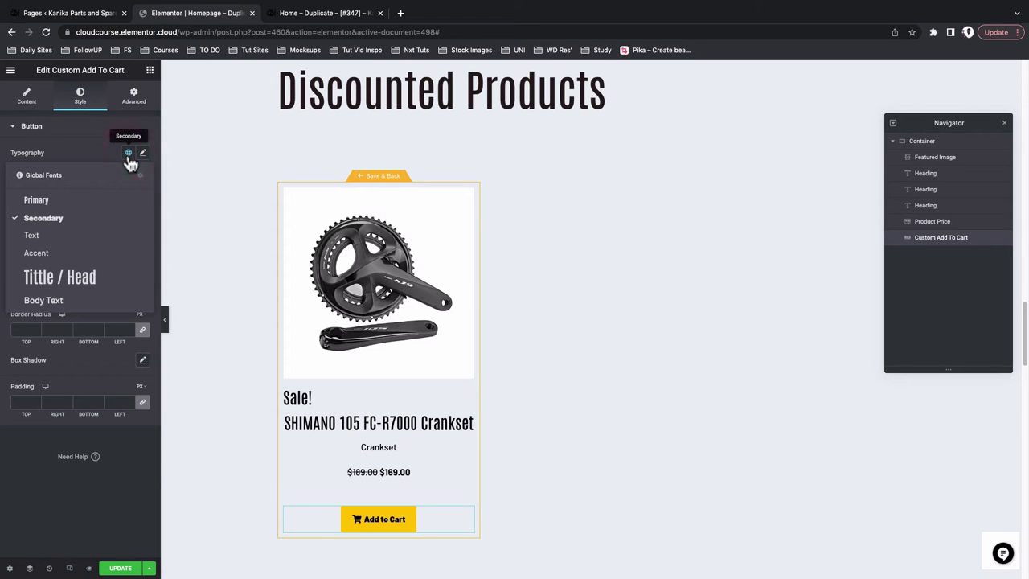
{"action": "left_click", "coordinate": [68, 207]}
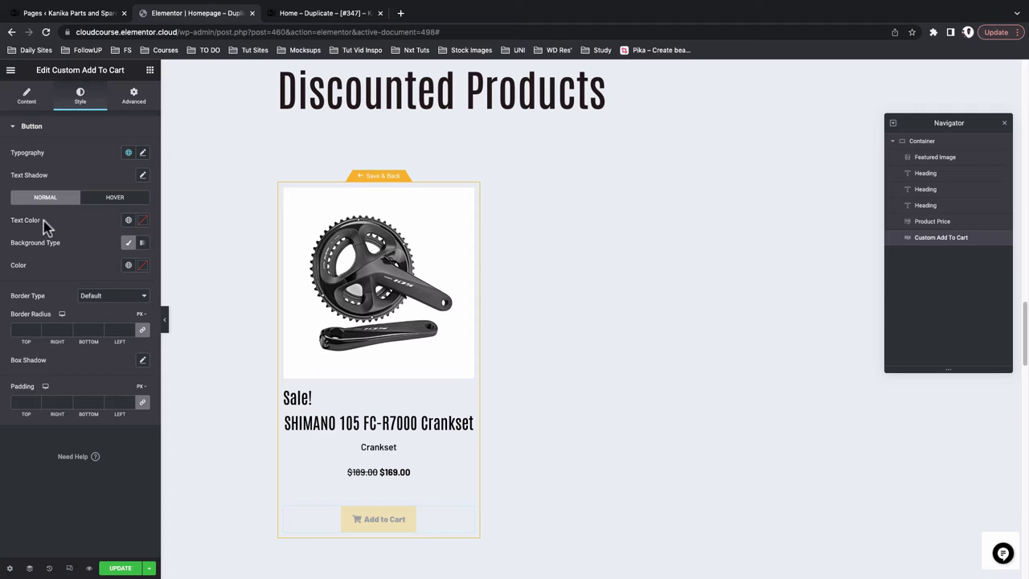
Set the Add to Cart button's normal text color to white and its background to the global Secondary color
{"action": "left_click", "coordinate": [132, 226]}
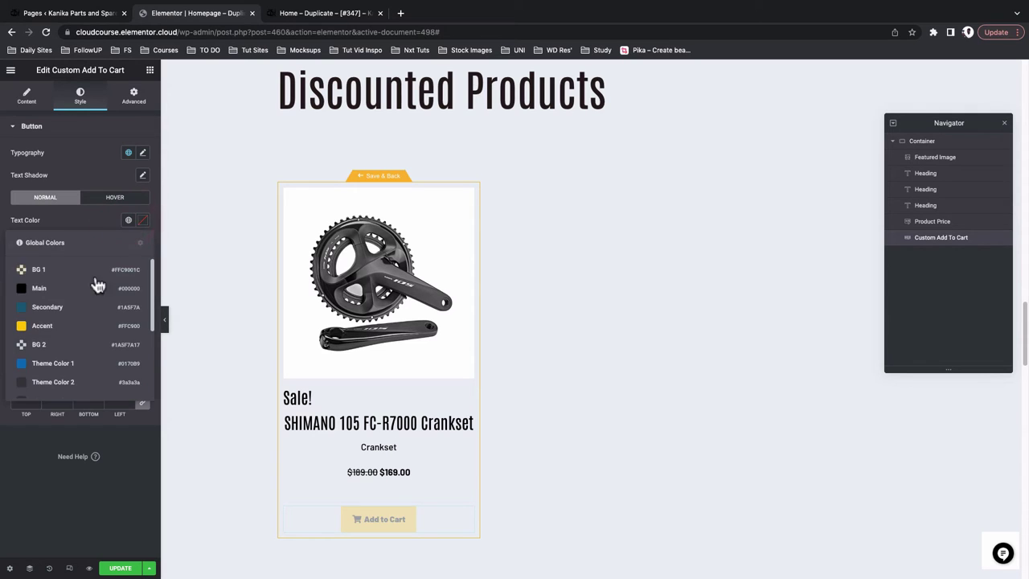
{"action": "left_click", "coordinate": [97, 282]}
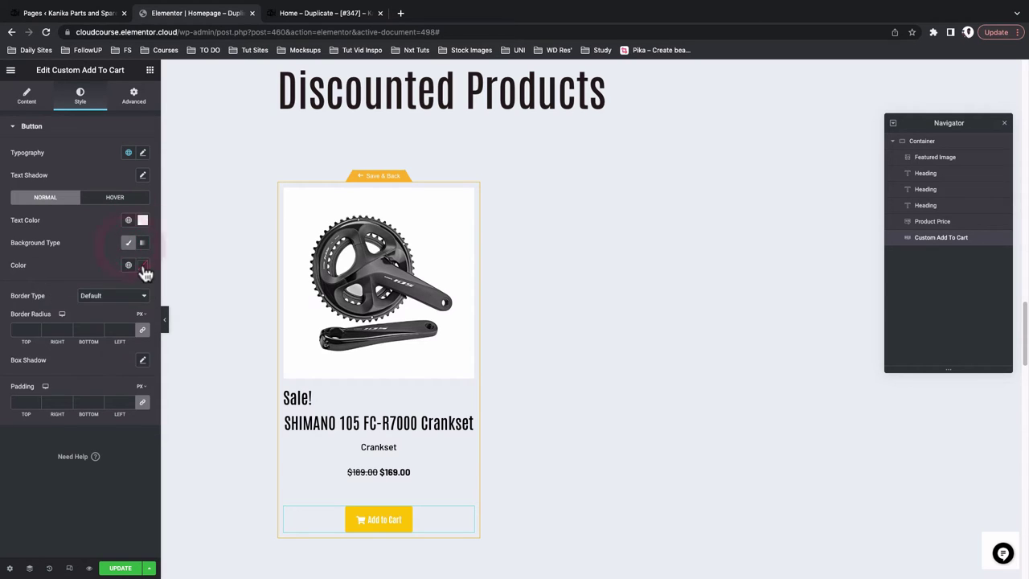
{"action": "left_click", "coordinate": [129, 266]}
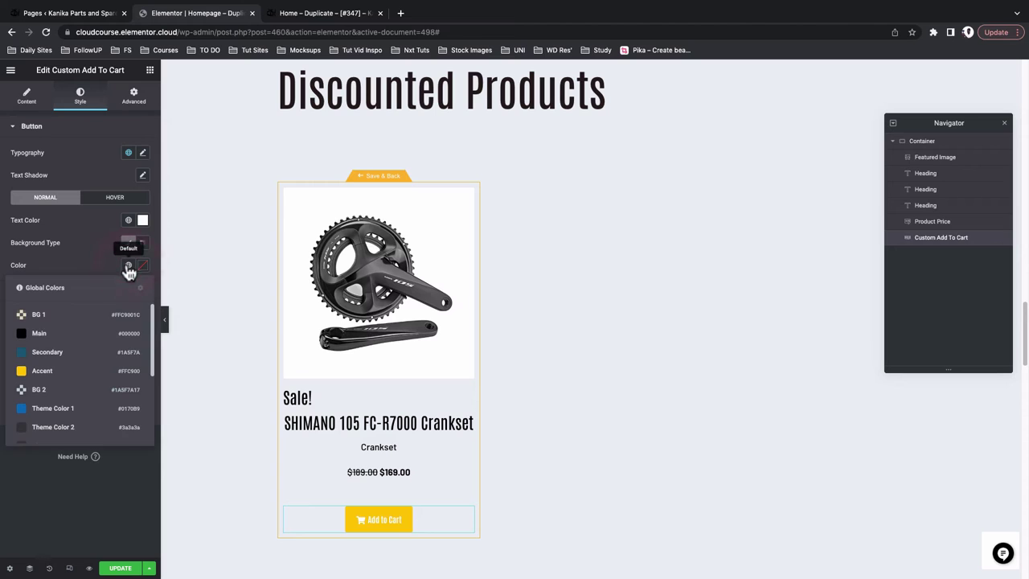
{"action": "left_click", "coordinate": [69, 353]}
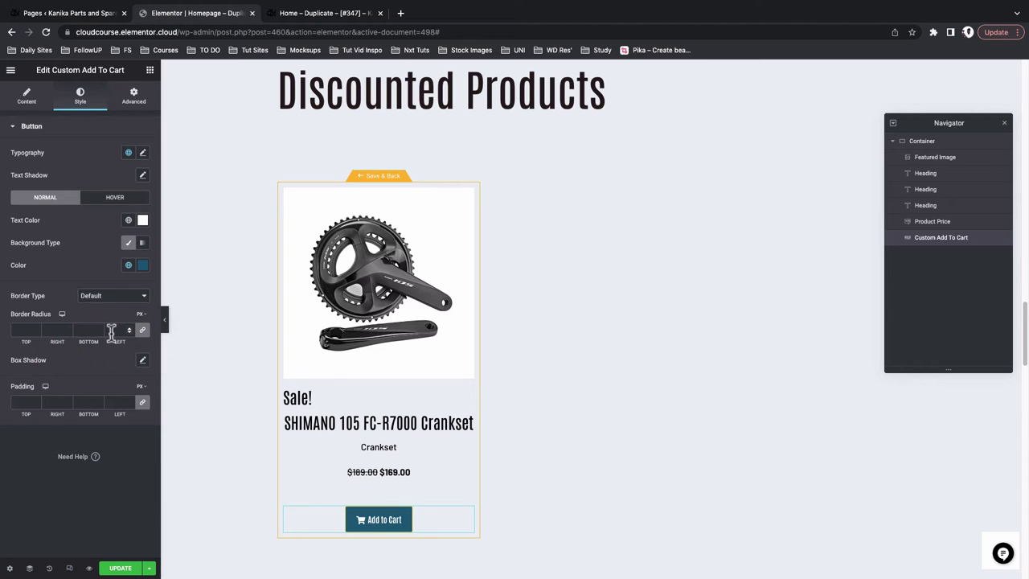
Set the Add to Cart button's hover text to the global Main color and its hover background to Accent
{"action": "left_click", "coordinate": [112, 201]}
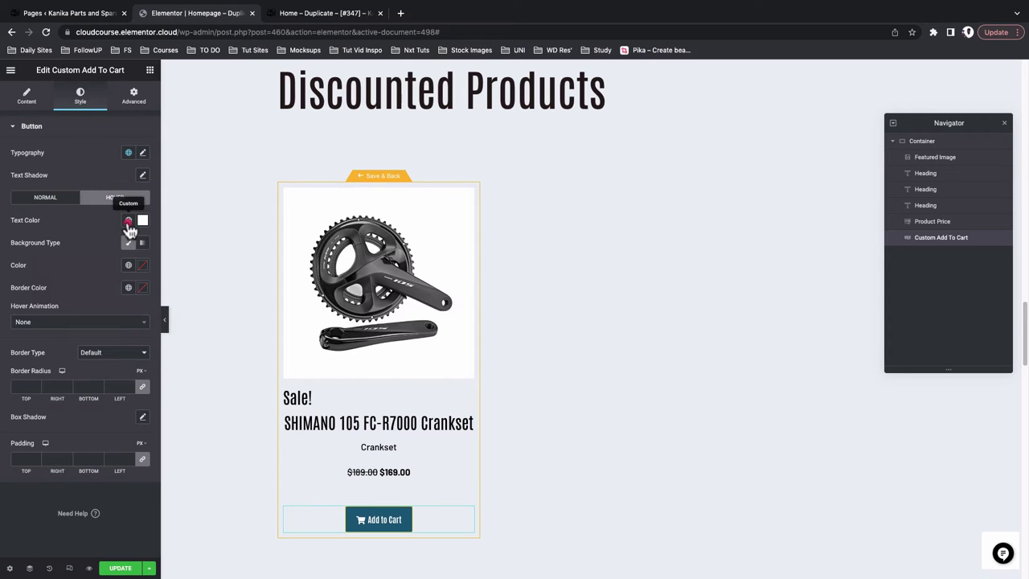
{"action": "left_click", "coordinate": [128, 222]}
{"action": "left_click", "coordinate": [92, 287]}
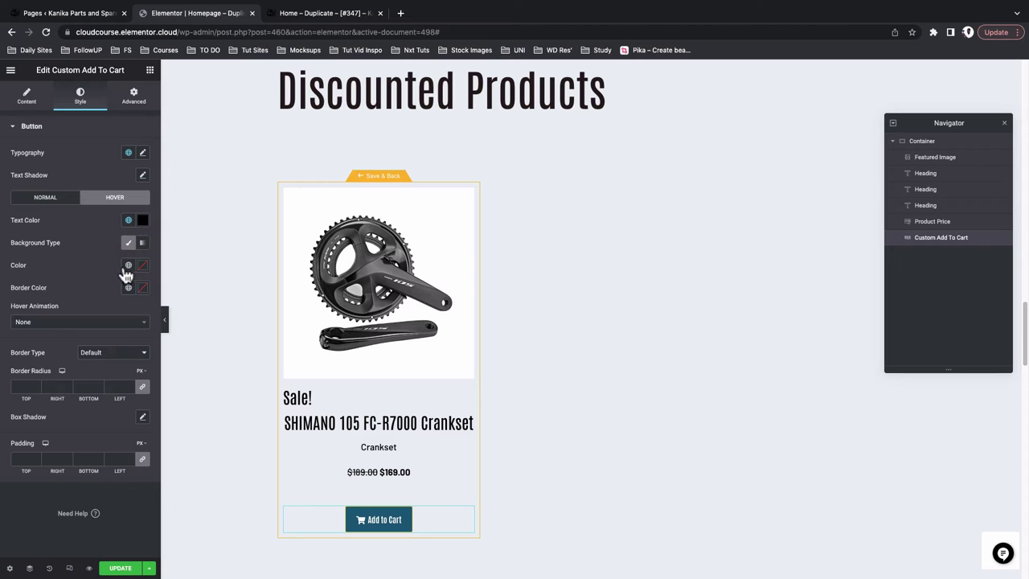
{"action": "left_click", "coordinate": [126, 267]}
{"action": "left_click", "coordinate": [78, 369]}
Set the Add to Cart button's border type to None and unlink its border radius values, leaving each at 0
{"action": "left_click", "coordinate": [46, 199]}
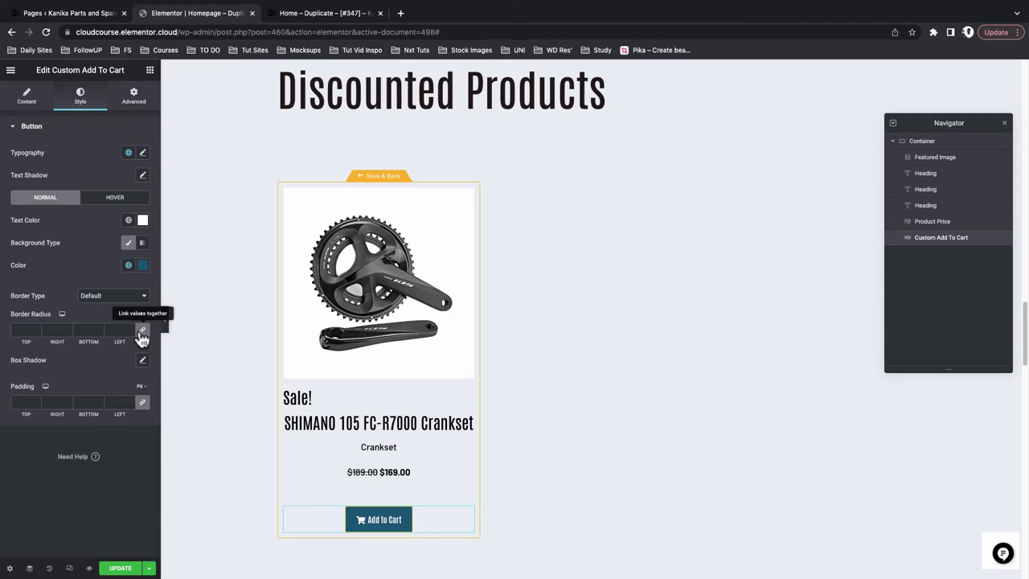
{"action": "left_click", "coordinate": [126, 297]}
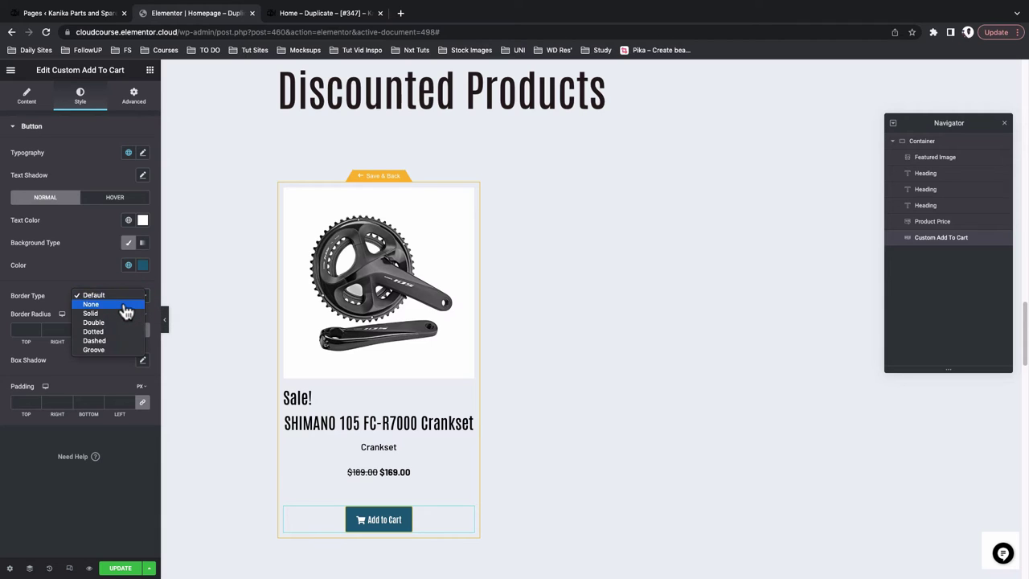
{"action": "left_click", "coordinate": [127, 306]}
{"action": "left_click", "coordinate": [142, 332]}
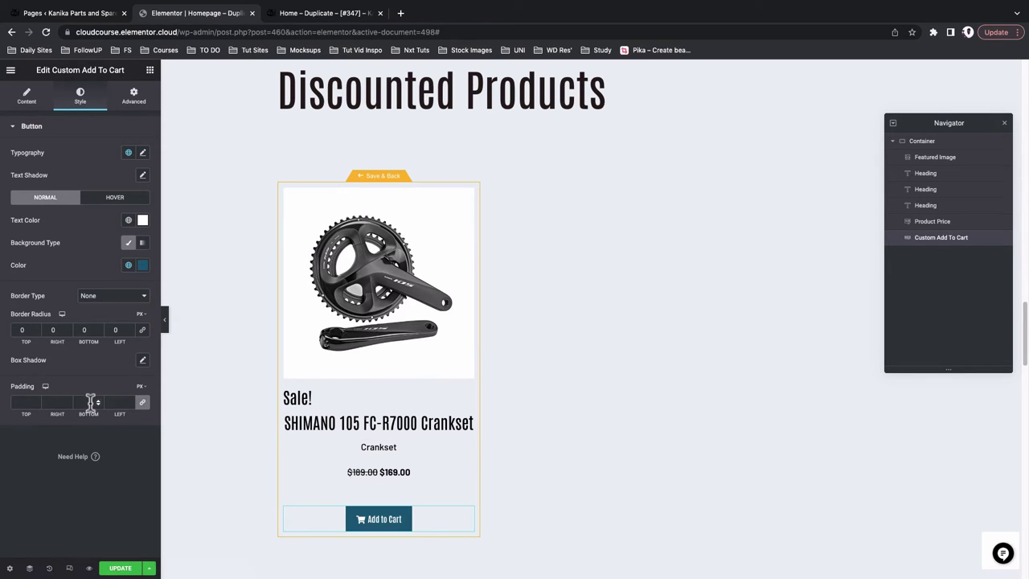
Unlink the Add to Cart button's padding and set 7 px for top and bottom, 35 px for right and left
{"action": "left_click", "coordinate": [142, 402]}
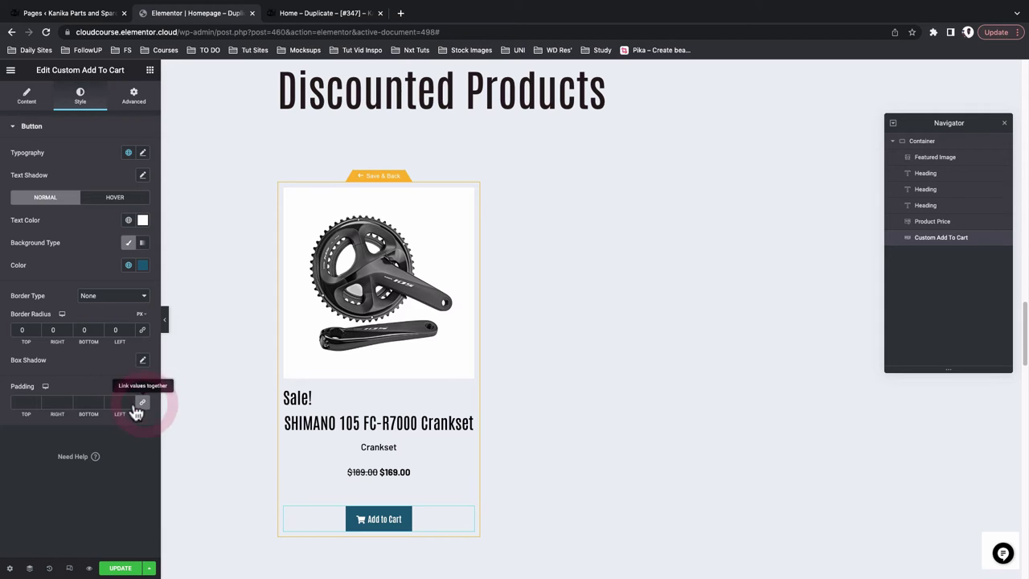
{"action": "double_click", "coordinate": [18, 402]}
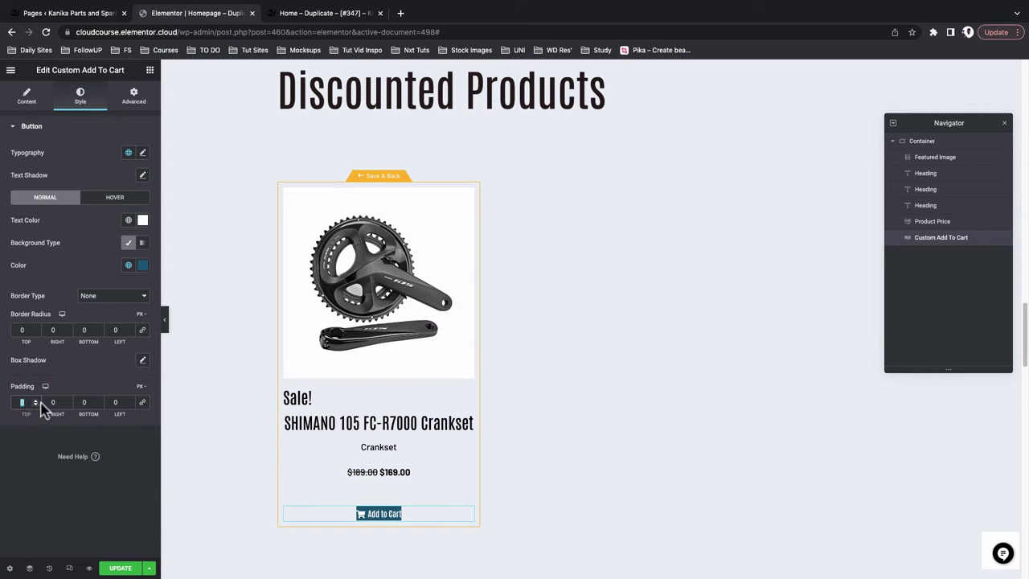
{"action": "type", "text": "7"}
{"action": "double_click", "coordinate": [83, 402]}
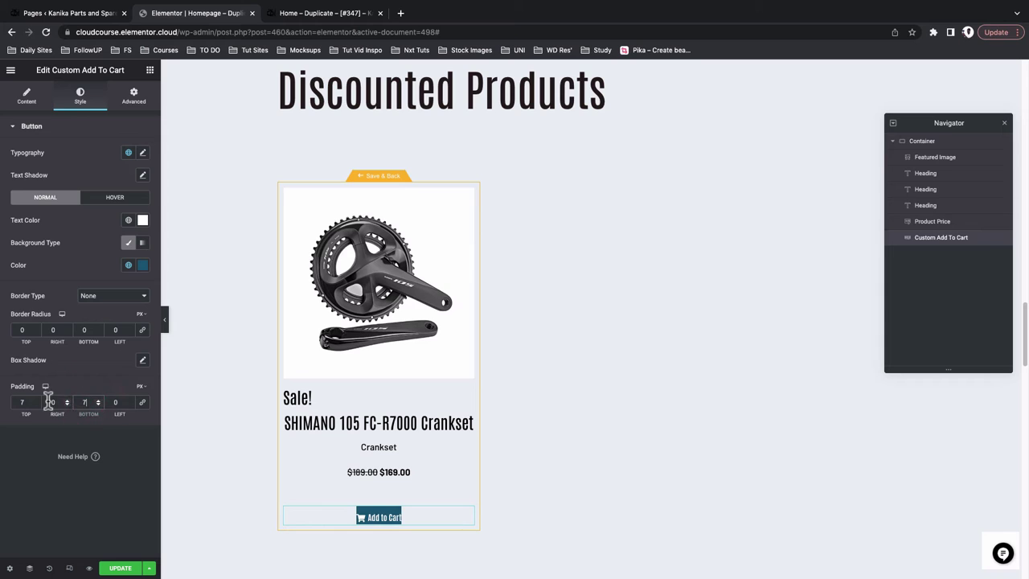
{"action": "type", "text": "7"}
{"action": "double_click", "coordinate": [65, 407]}
{"action": "type", "text": "35"}
{"action": "key", "text": "Tab"}
{"action": "key", "text": "Tab"}
{"action": "type", "text": "35"}
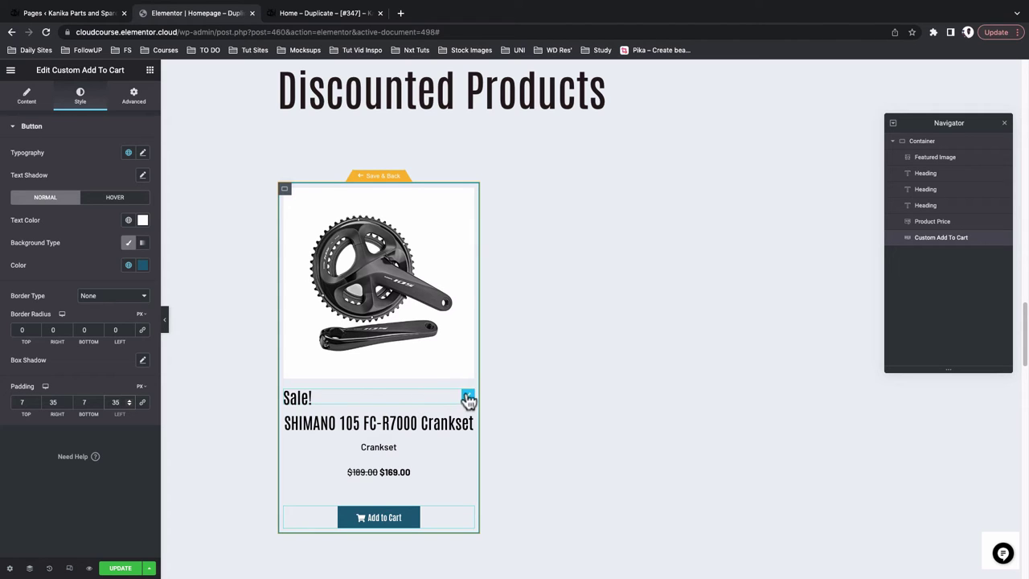
Unlink the product price's margin values and set its bottom margin to -20 px
{"action": "left_click", "coordinate": [438, 473]}
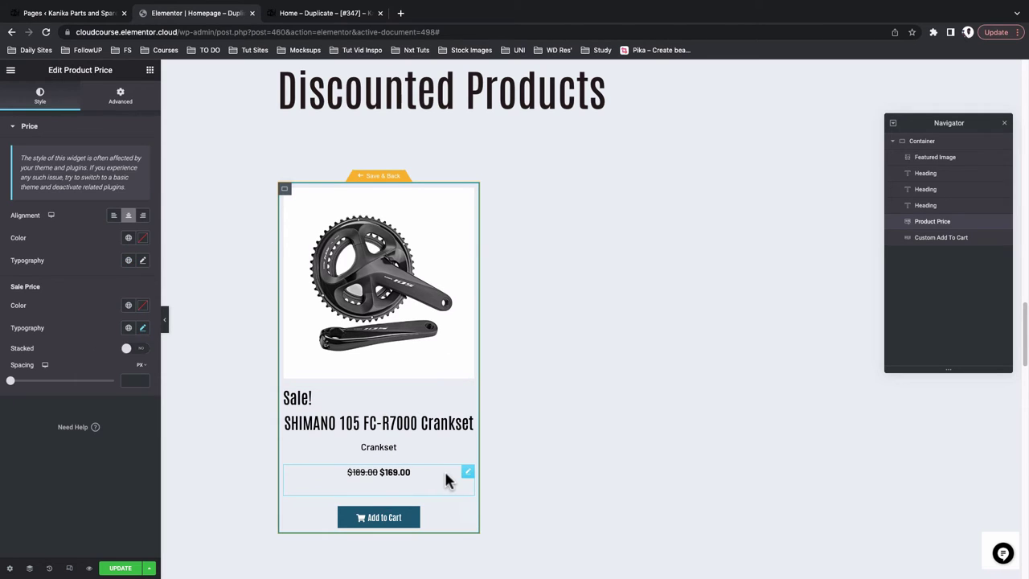
{"action": "left_click", "coordinate": [469, 474]}
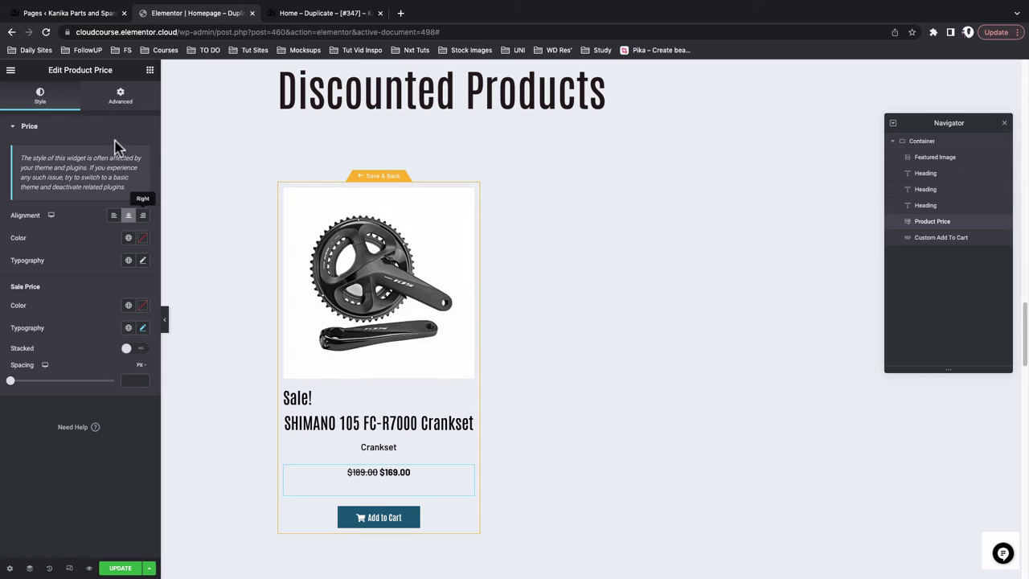
{"action": "left_click", "coordinate": [119, 104]}
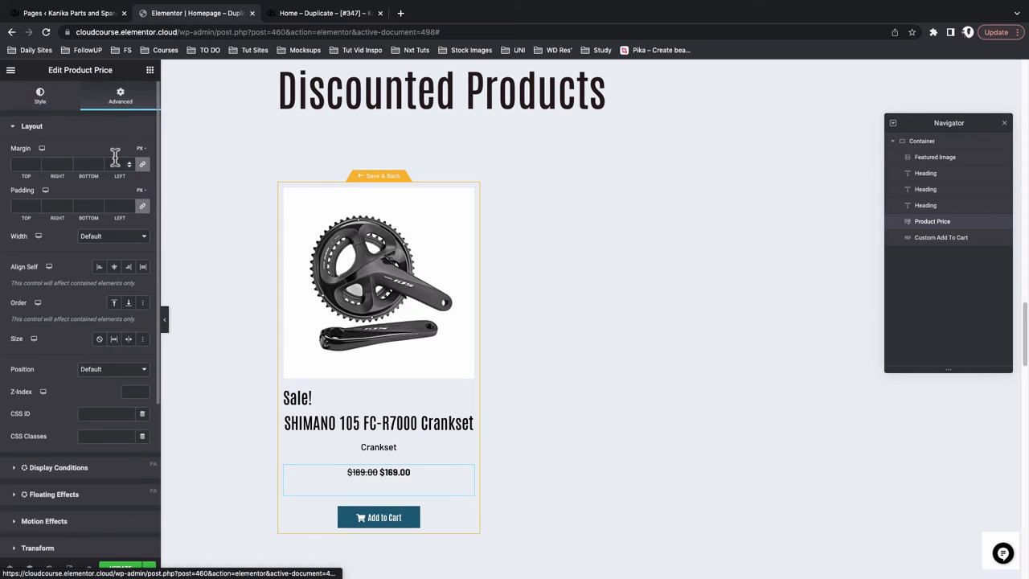
{"action": "left_click", "coordinate": [142, 164]}
{"action": "left_click", "coordinate": [74, 167]}
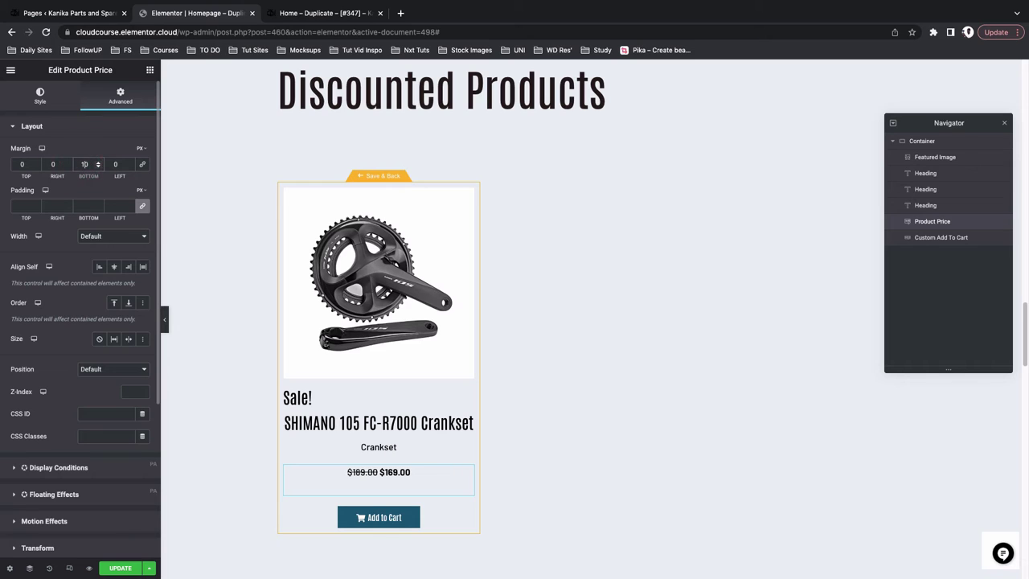
{"action": "type", "text": "-"}
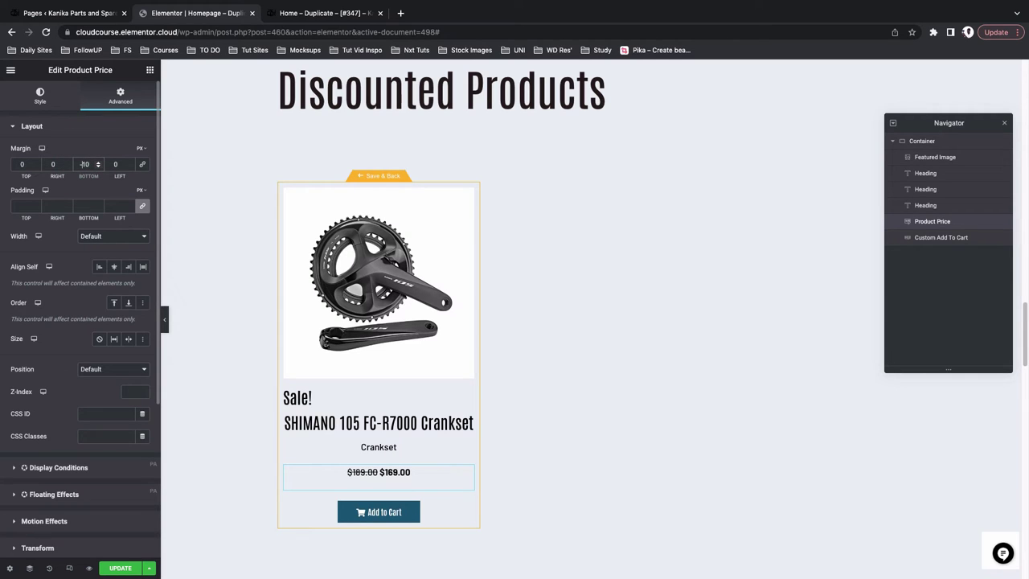
{"action": "key", "text": "Delete"}
{"action": "type", "text": "2"}
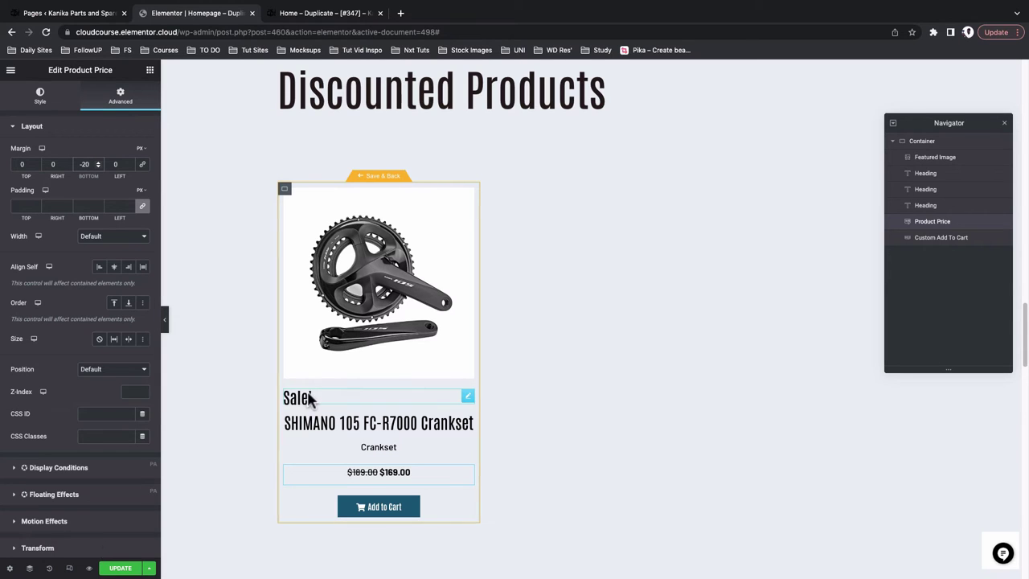
Set the Sale! heading's text color to the global Accent color and its typography to the global Primary font
{"action": "left_click", "coordinate": [467, 398]}
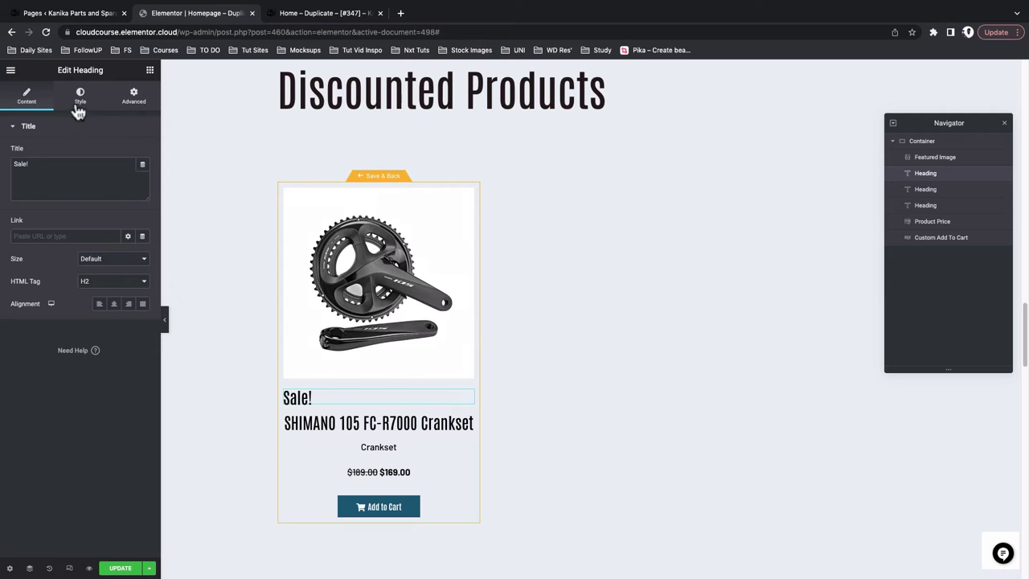
{"action": "left_click", "coordinate": [80, 95]}
{"action": "left_click", "coordinate": [128, 152]}
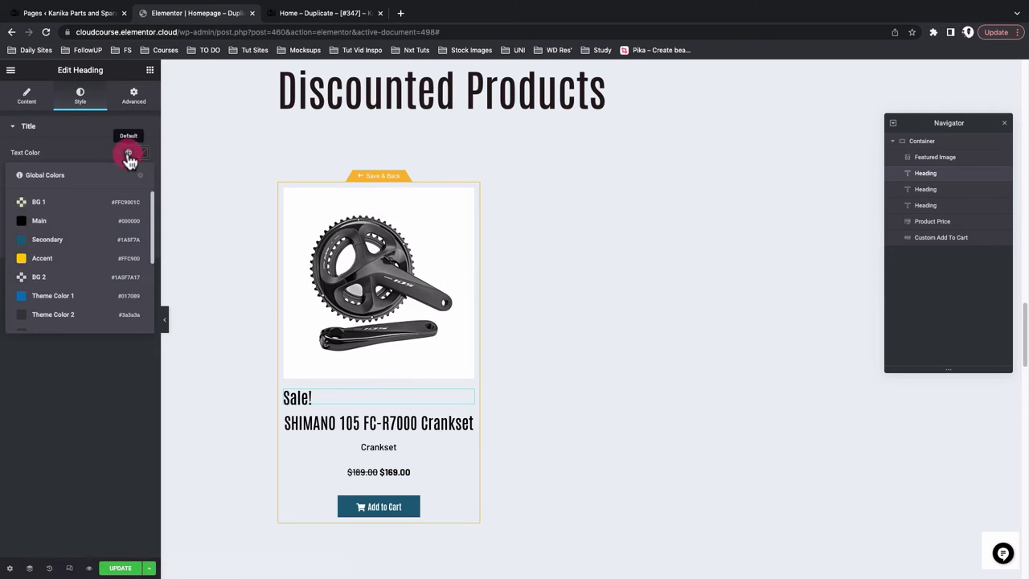
{"action": "left_click", "coordinate": [95, 263]}
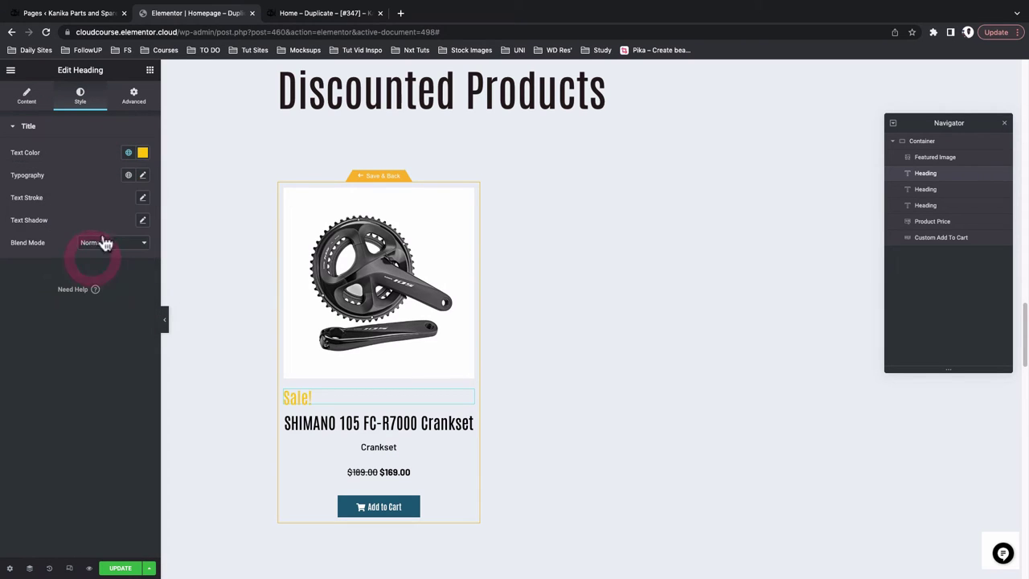
{"action": "left_click", "coordinate": [129, 175]}
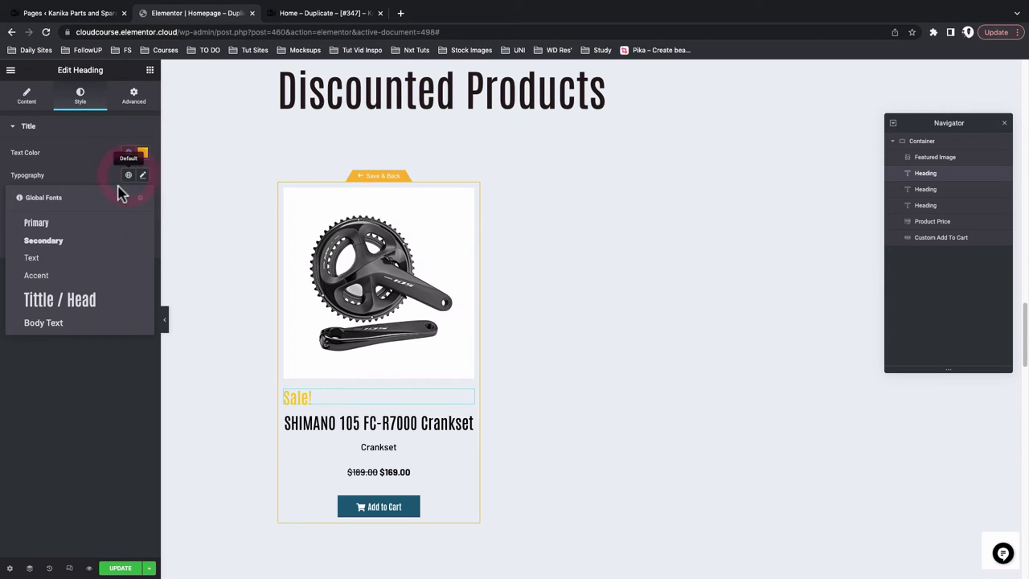
{"action": "left_click", "coordinate": [98, 223]}
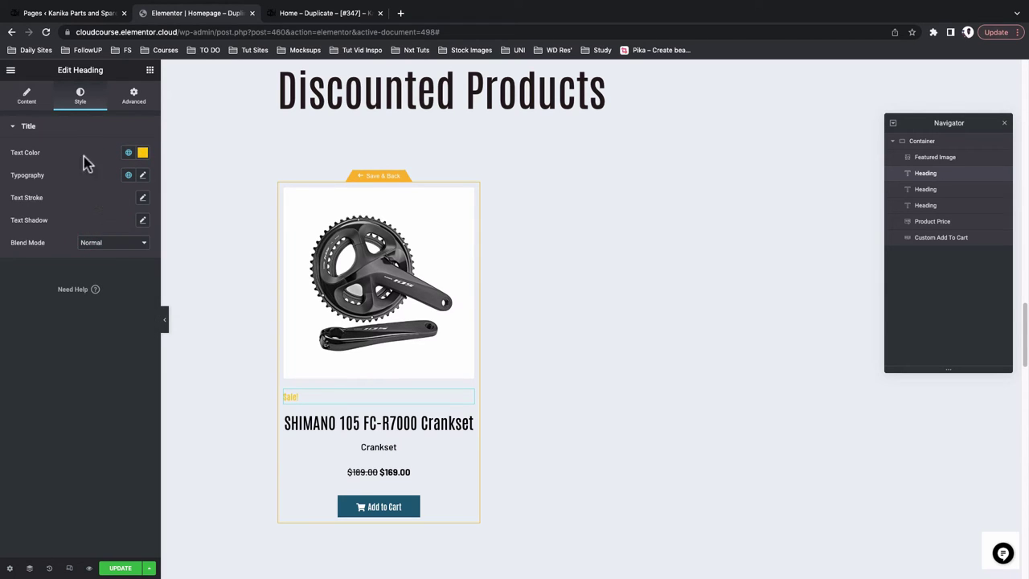
Give the Sale! heading a classic background in the global Main color
{"action": "left_click", "coordinate": [135, 100]}
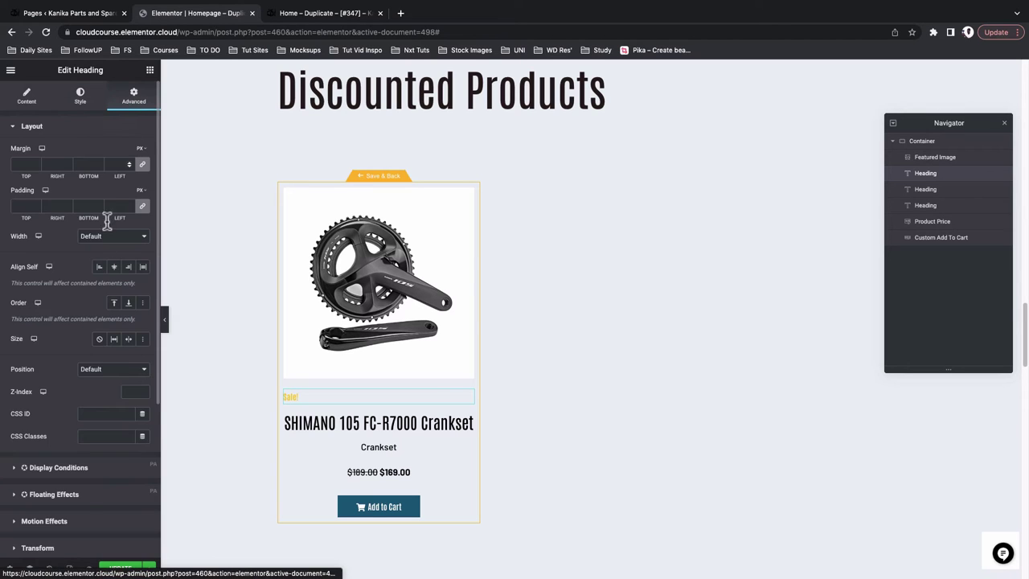
{"action": "left_click", "coordinate": [128, 310]}
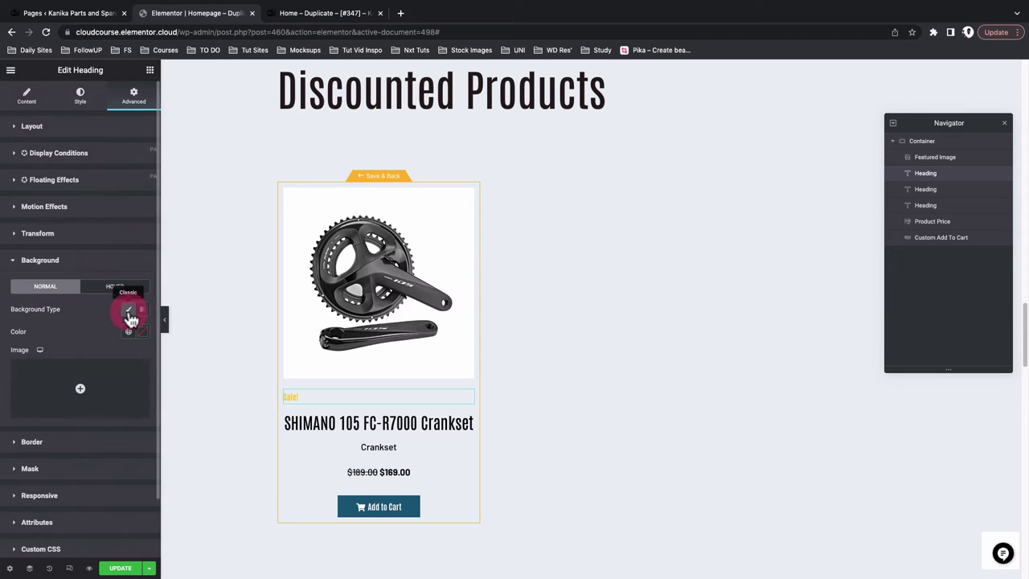
{"action": "left_click", "coordinate": [128, 335]}
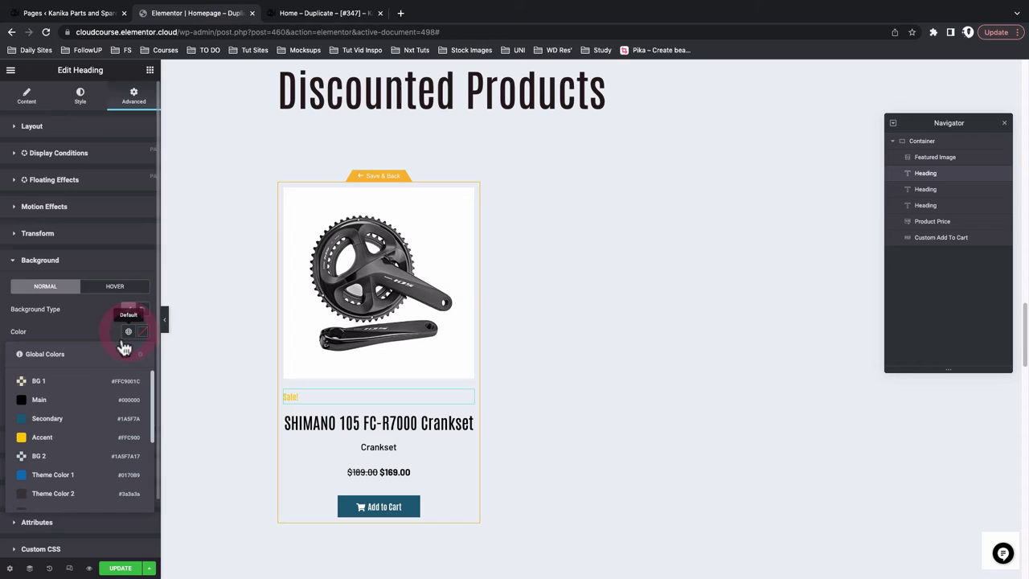
{"action": "left_click", "coordinate": [75, 400]}
Align the Sale! heading itself to the start and set its padding to 7 px on all sides
{"action": "left_click", "coordinate": [135, 102]}
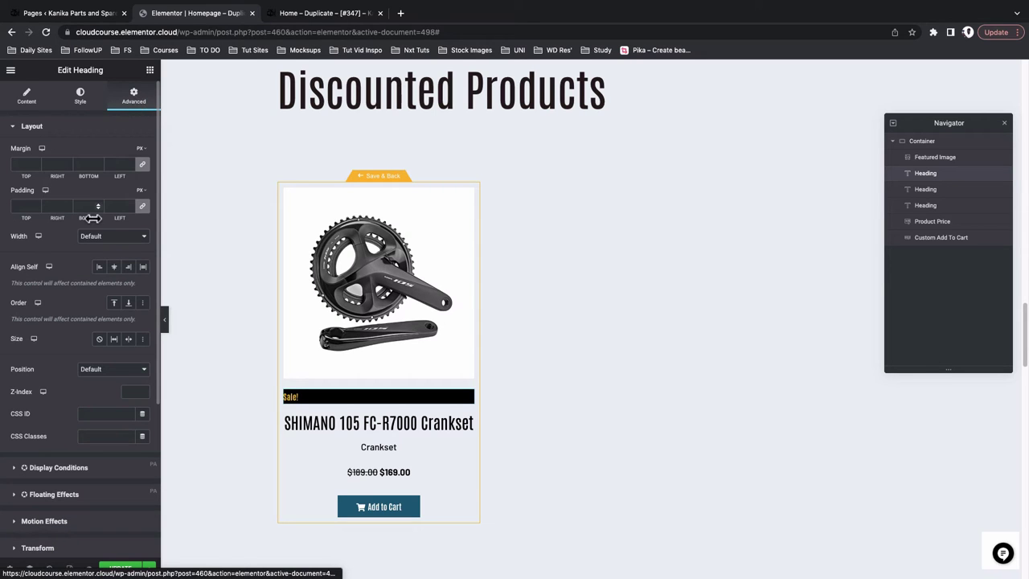
{"action": "left_click", "coordinate": [100, 267]}
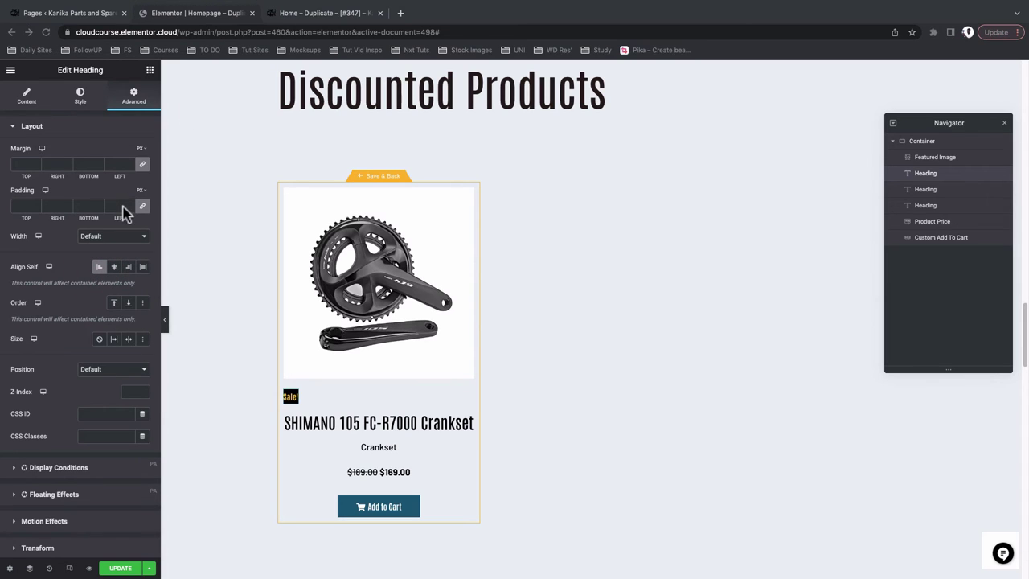
{"action": "left_click", "coordinate": [19, 207]}
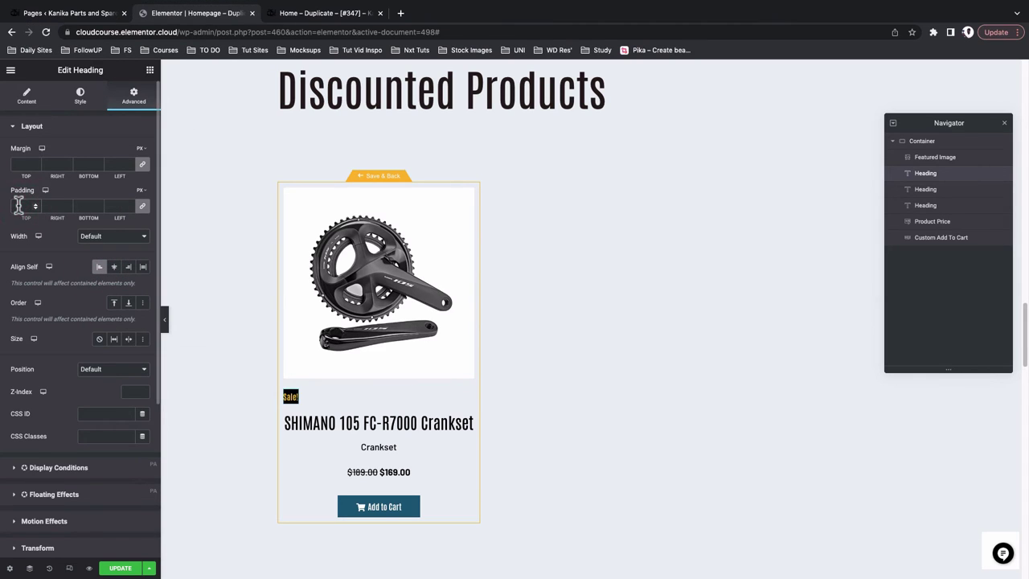
{"action": "type", "text": "7"}
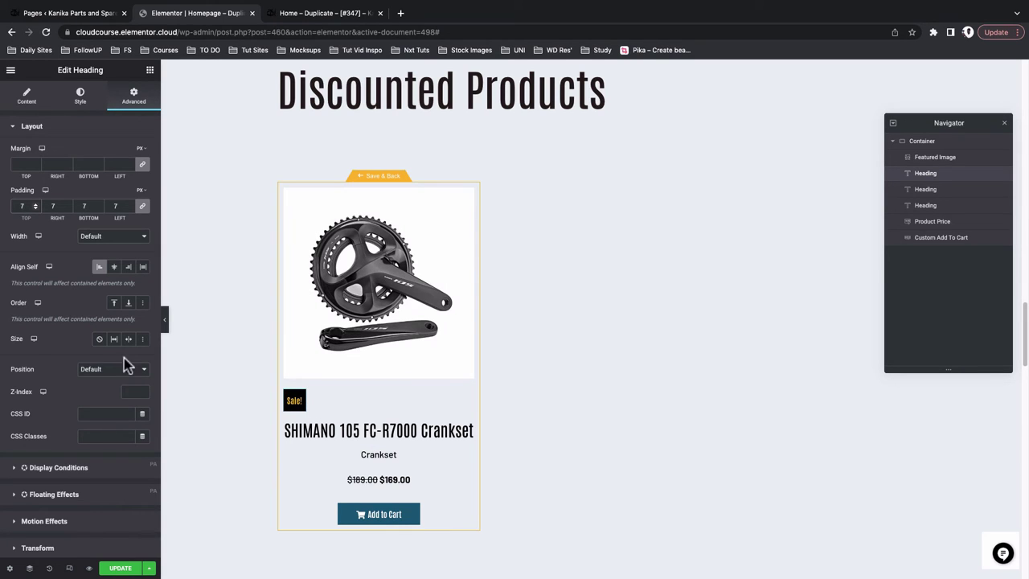
Set the Sale! heading's position to Absolute with a horizontal offset of 2 px
{"action": "scroll", "coordinate": [61, 403], "scroll_direction": "down", "scroll_amount": 1}
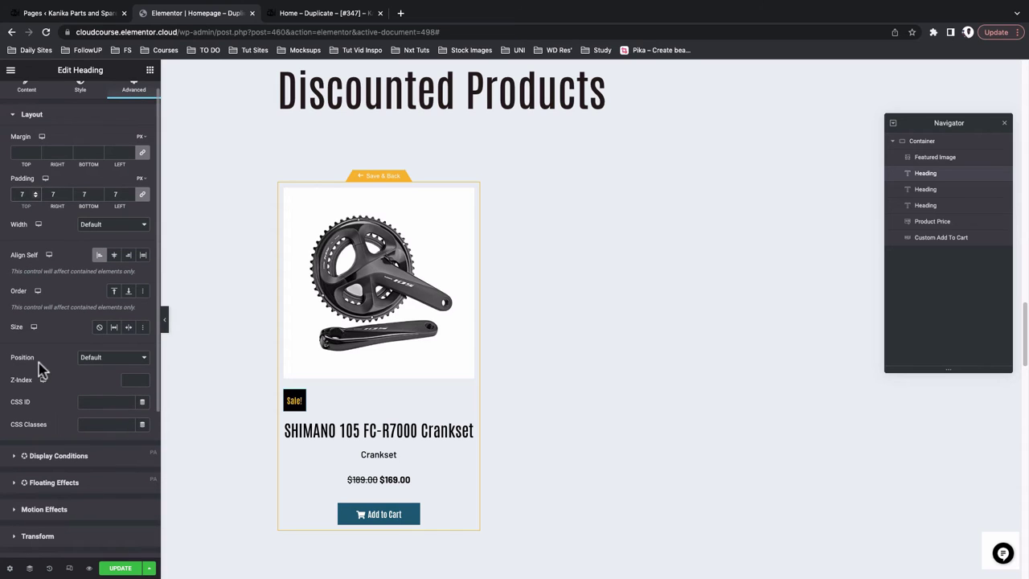
{"action": "left_click", "coordinate": [95, 364]}
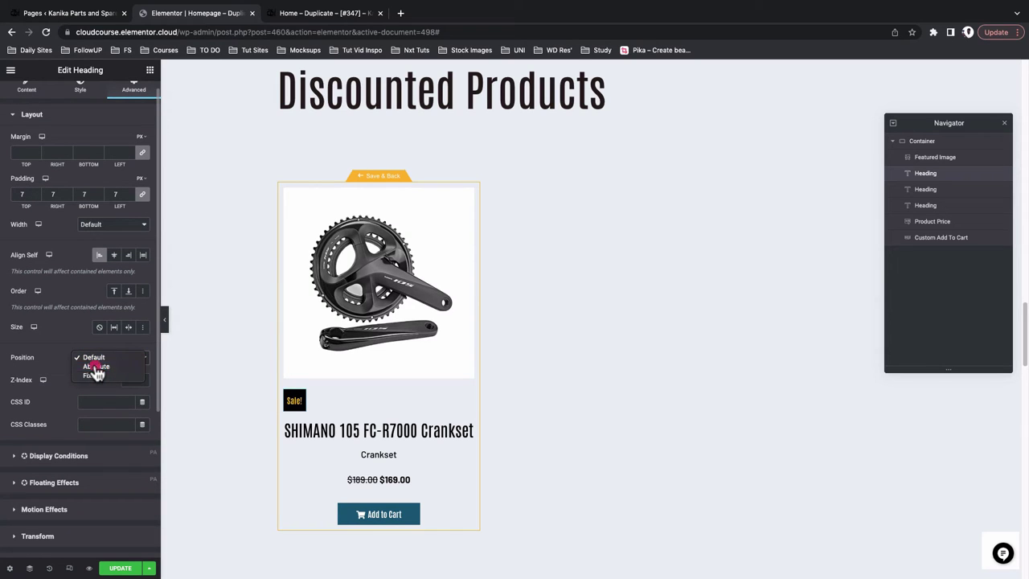
{"action": "left_click", "coordinate": [94, 366]}
{"action": "scroll", "coordinate": [92, 442], "scroll_direction": "down", "scroll_amount": 1}
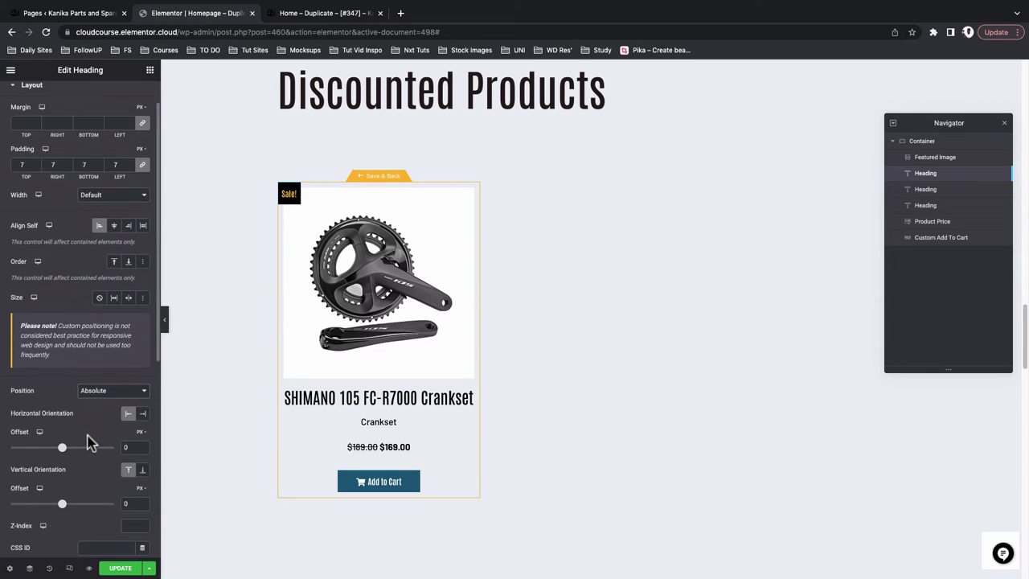
{"action": "scroll", "coordinate": [117, 452], "scroll_direction": "down", "scroll_amount": 1}
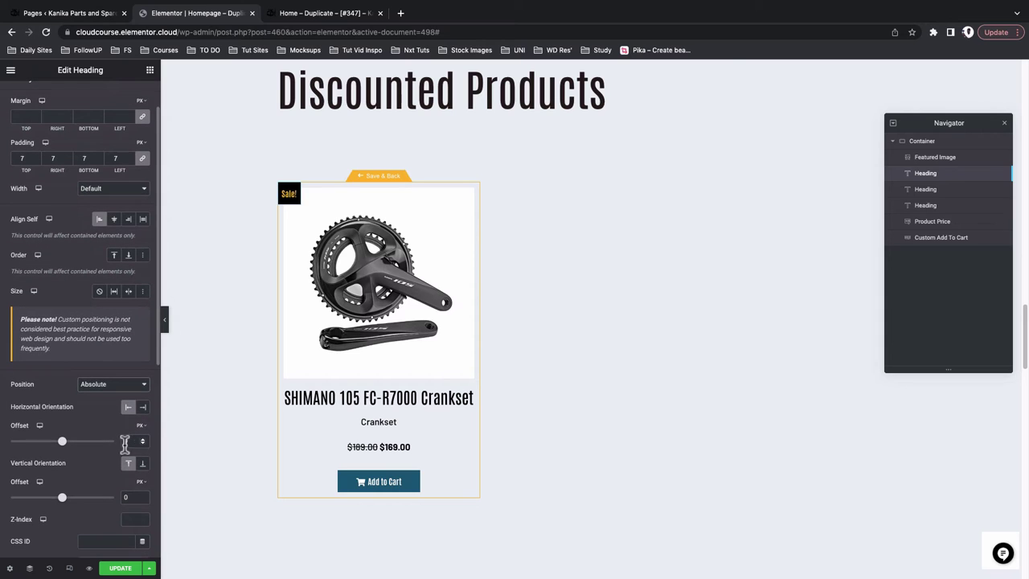
{"action": "double_click", "coordinate": [129, 441]}
{"action": "type", "text": "2"}
{"action": "key", "text": "Tab"}
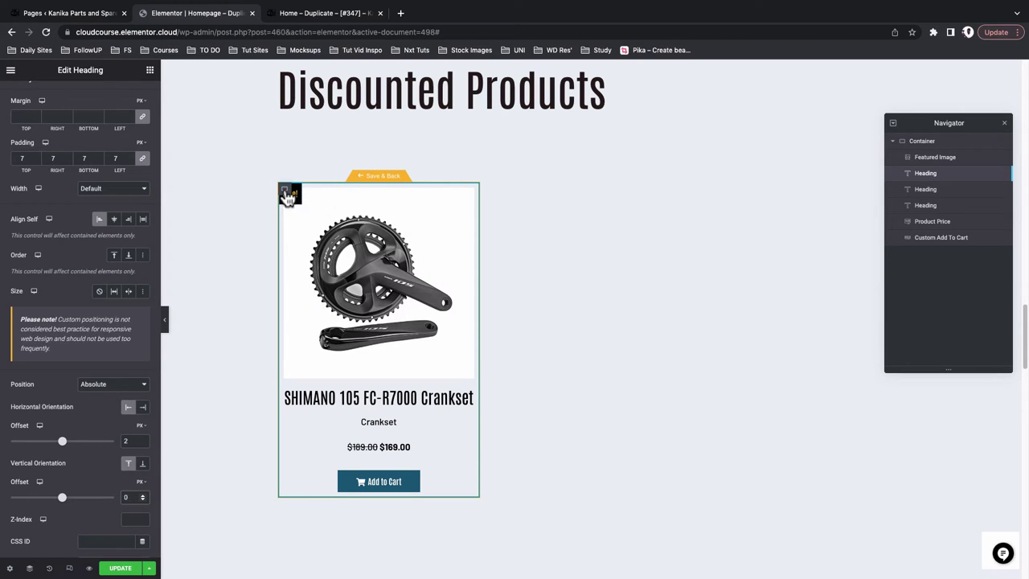
Set the loop item container's padding to 0 on all sides and its gap between elements to 10 px
{"action": "left_click", "coordinate": [286, 192]}
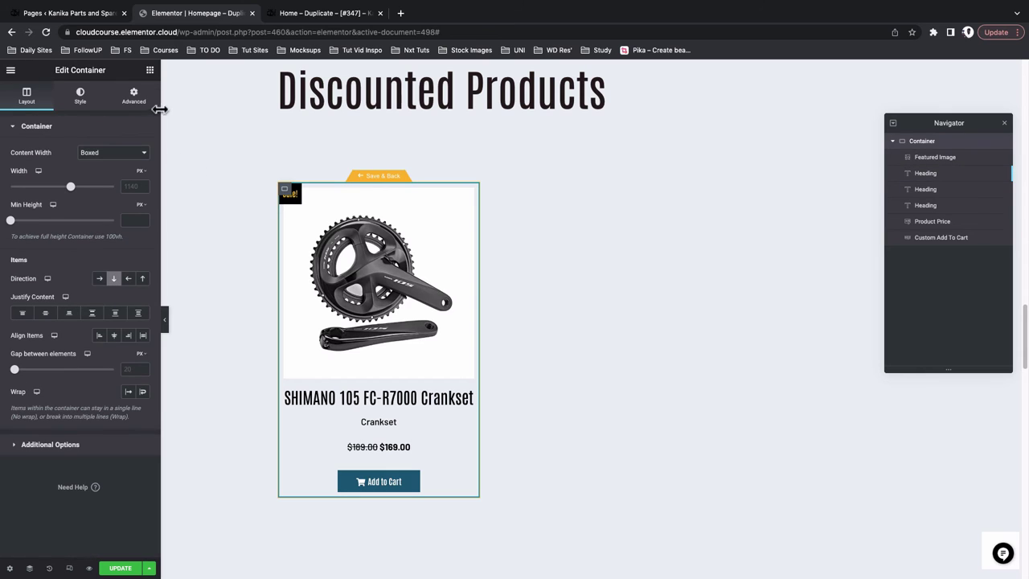
{"action": "left_click", "coordinate": [134, 96]}
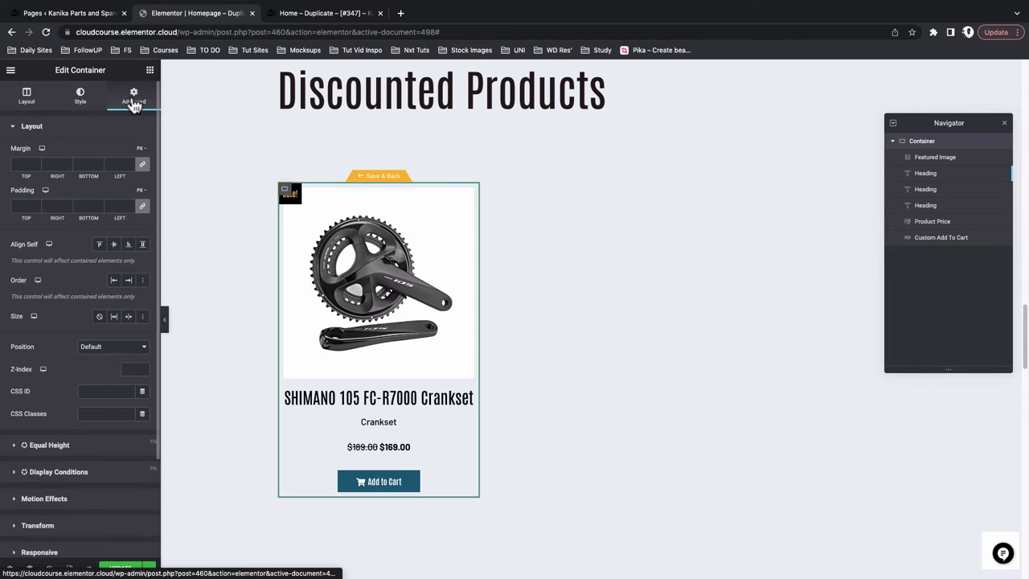
{"action": "left_click", "coordinate": [144, 212]}
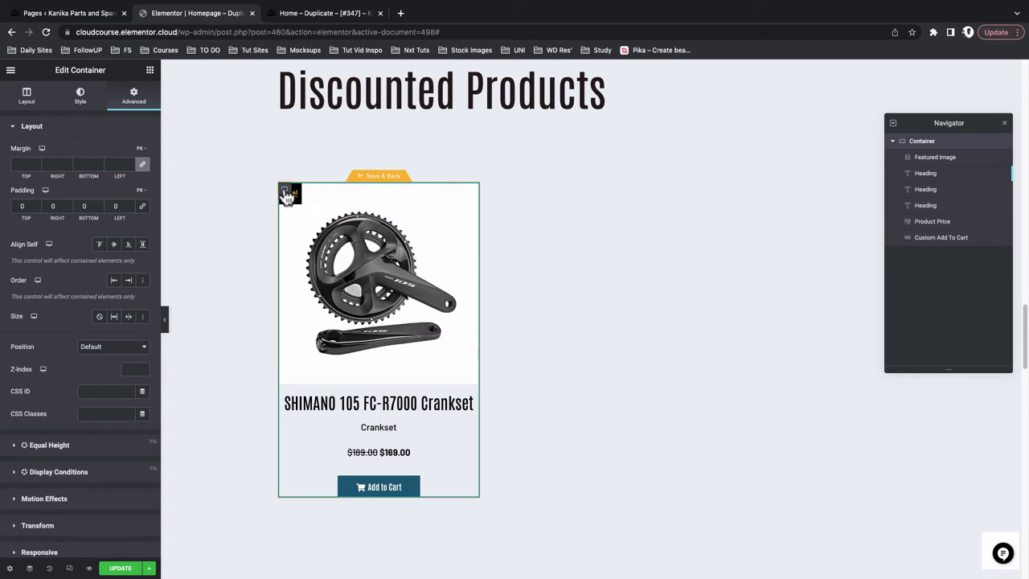
{"action": "left_click", "coordinate": [28, 96]}
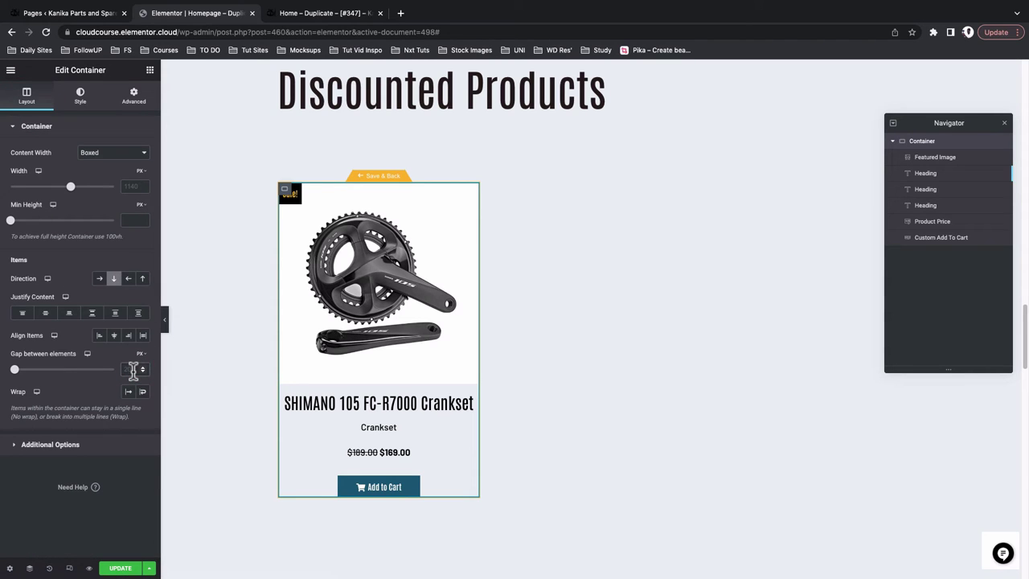
{"action": "type", "text": "10"}
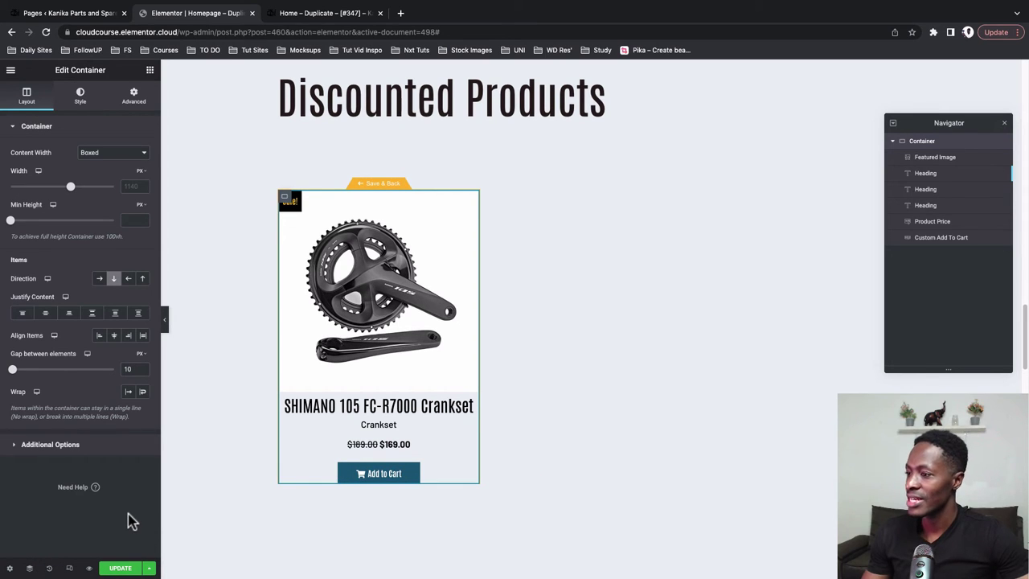
Update the Product Loop Item #498 template and return to the homepage carousel
{"action": "left_click", "coordinate": [10, 567]}
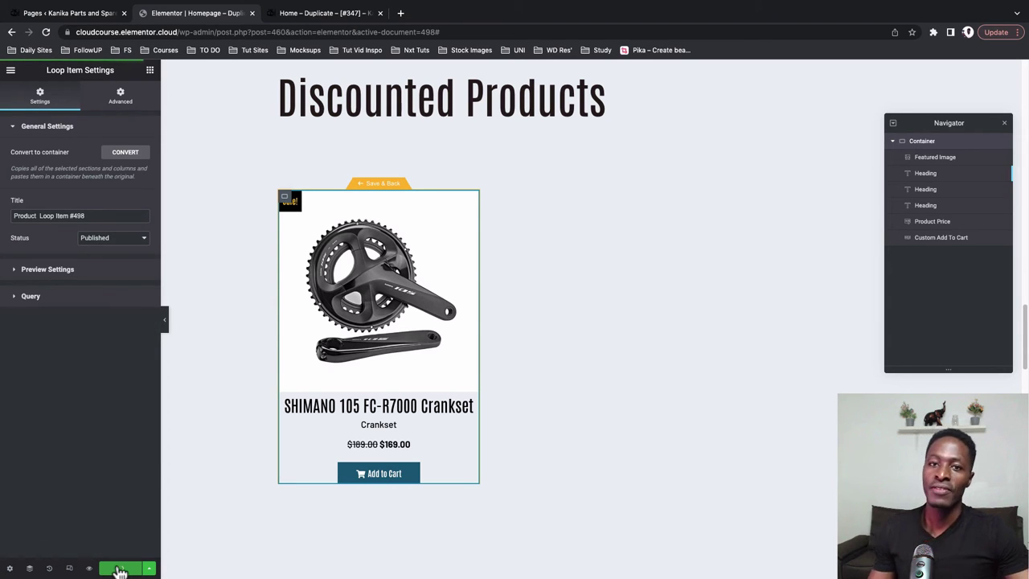
{"action": "left_click", "coordinate": [119, 570]}
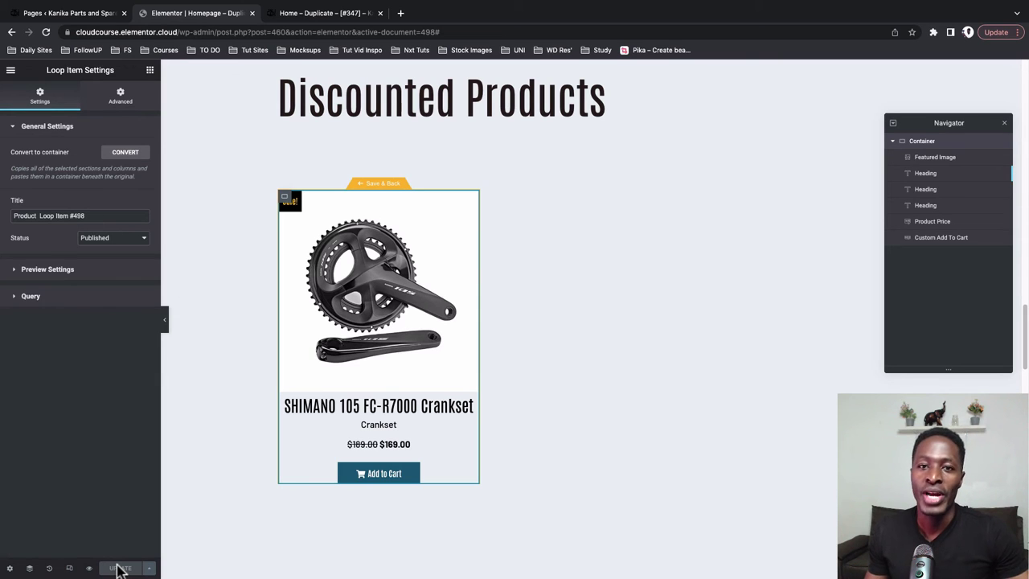
{"action": "scroll", "coordinate": [411, 248], "scroll_direction": "down", "scroll_amount": 1}
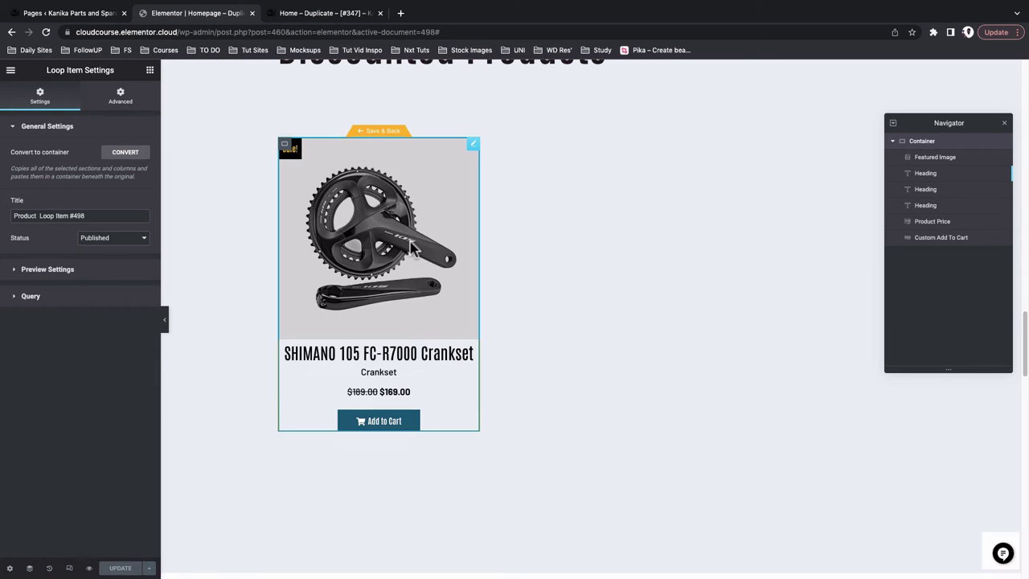
{"action": "left_click", "coordinate": [380, 134]}
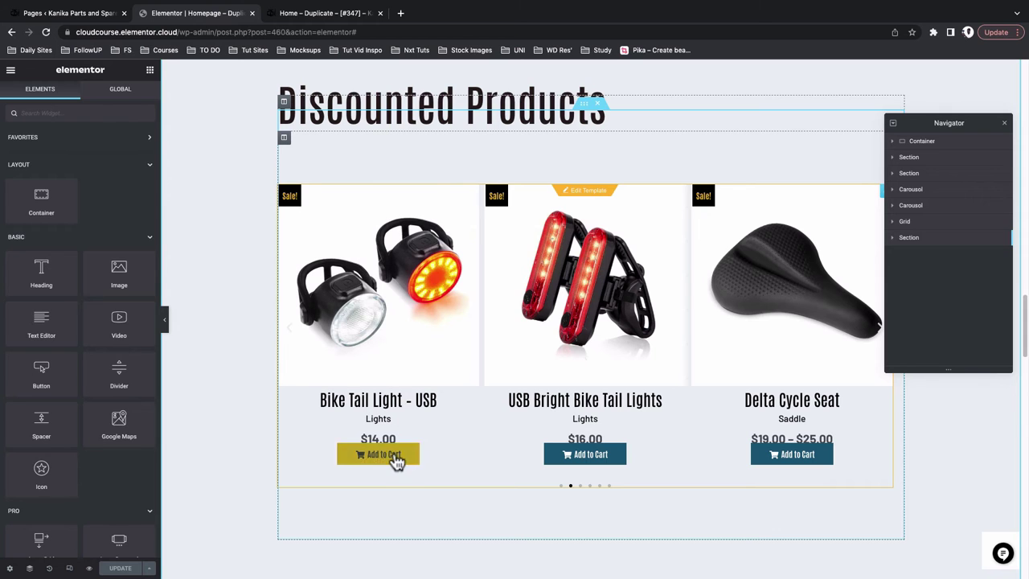
Check the product cards in the Discounted Products carousel and reopen their loop item template for editing
{"action": "scroll", "coordinate": [430, 445], "scroll_direction": "down", "scroll_amount": 5}
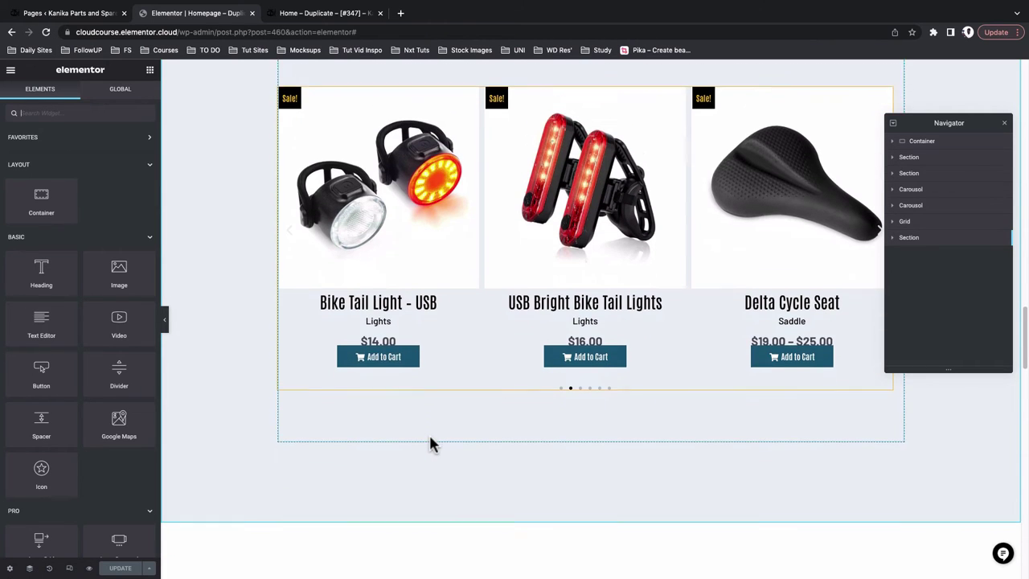
{"action": "scroll", "coordinate": [430, 445], "scroll_direction": "up", "scroll_amount": 6}
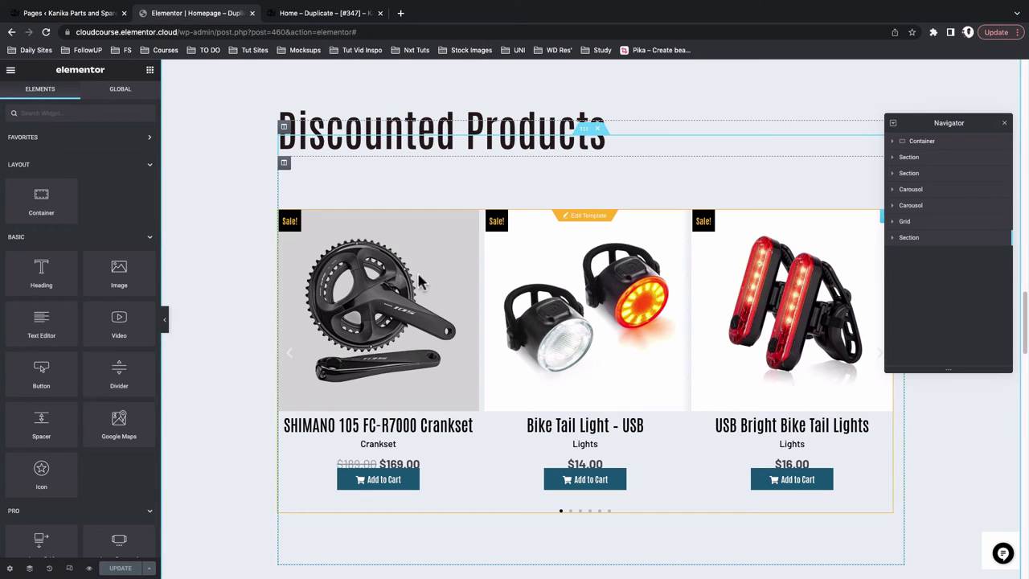
{"action": "left_click", "coordinate": [591, 222]}
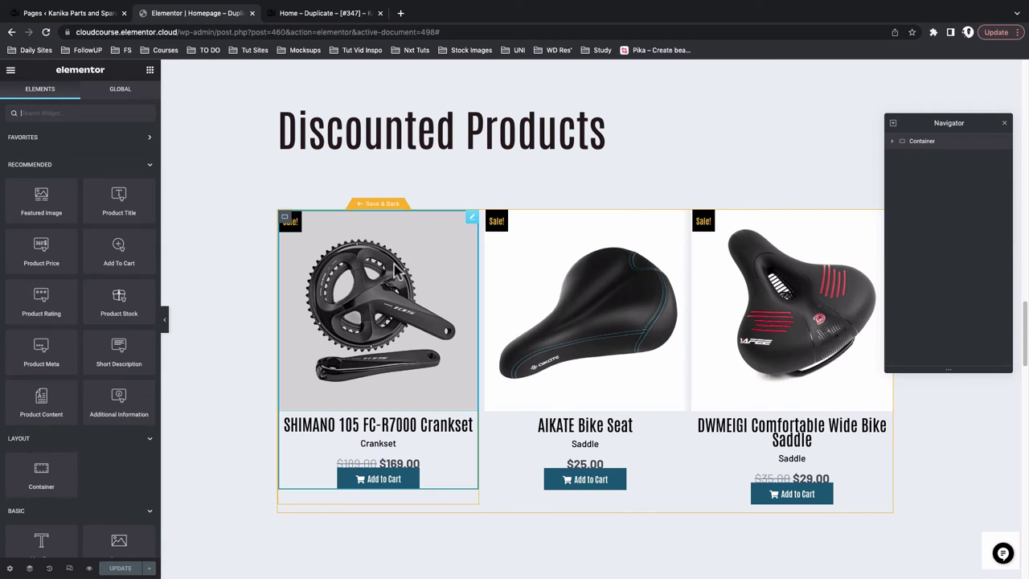
Set the bottom margin of the first card's Product Price widget to 0 px and relink its margin values
{"action": "left_click", "coordinate": [438, 462]}
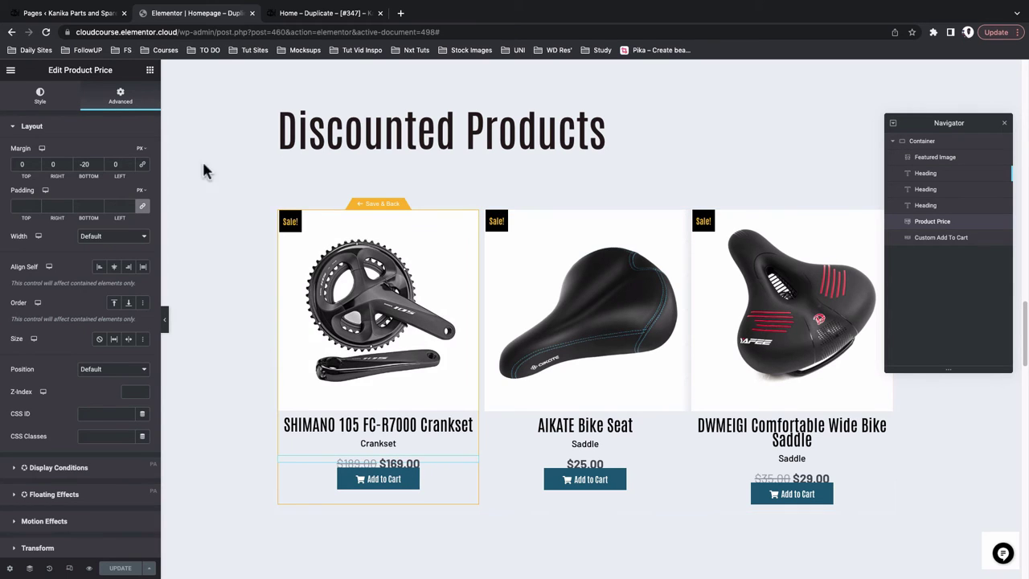
{"action": "double_click", "coordinate": [85, 164]}
{"action": "type", "text": "-20"}
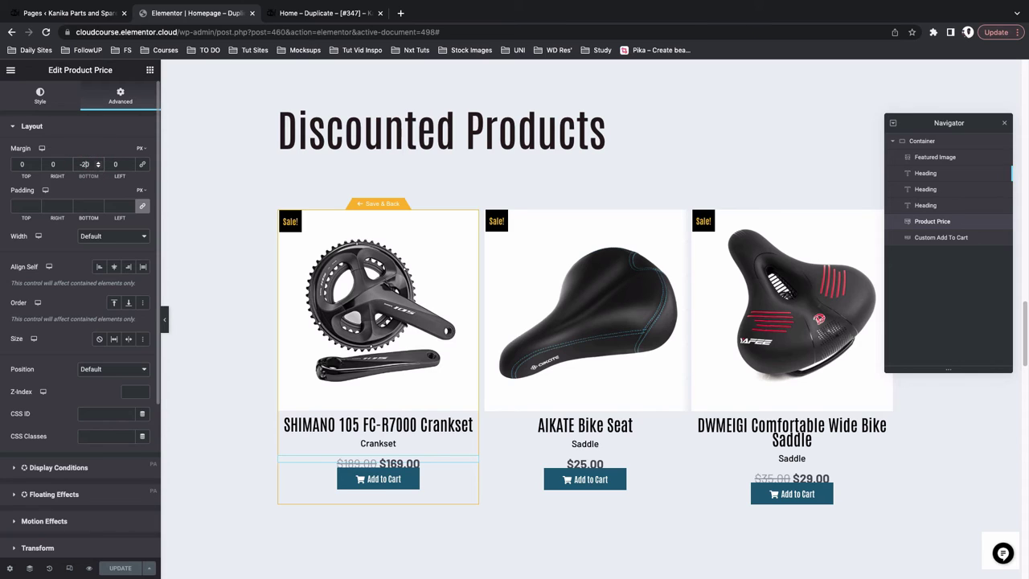
{"action": "key", "text": "Up"}
{"action": "key", "text": "Up"}
{"action": "key", "text": "Up"}
{"action": "key", "text": "Up"}
{"action": "key", "text": "Up"}
{"action": "key", "text": "Up"}
{"action": "key", "text": "Up"}
{"action": "key", "text": "Up"}
{"action": "key", "text": "Up"}
{"action": "key", "text": "Up"}
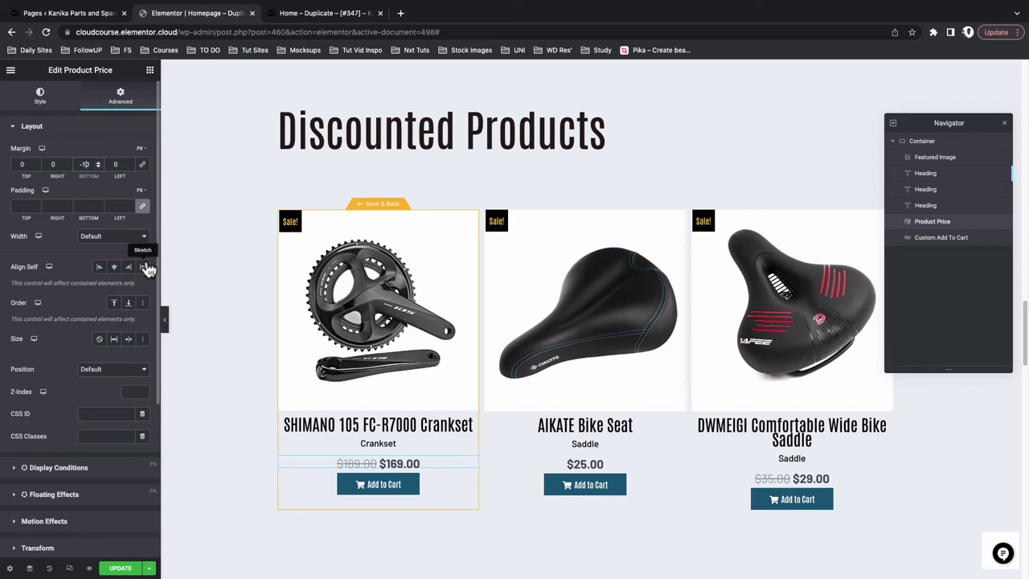
{"action": "key", "text": "Up"}
{"action": "key", "text": "Up"}
{"action": "key", "text": "Up"}
{"action": "key", "text": "Up"}
{"action": "key", "text": "Up"}
{"action": "key", "text": "Up"}
{"action": "key", "text": "Up"}
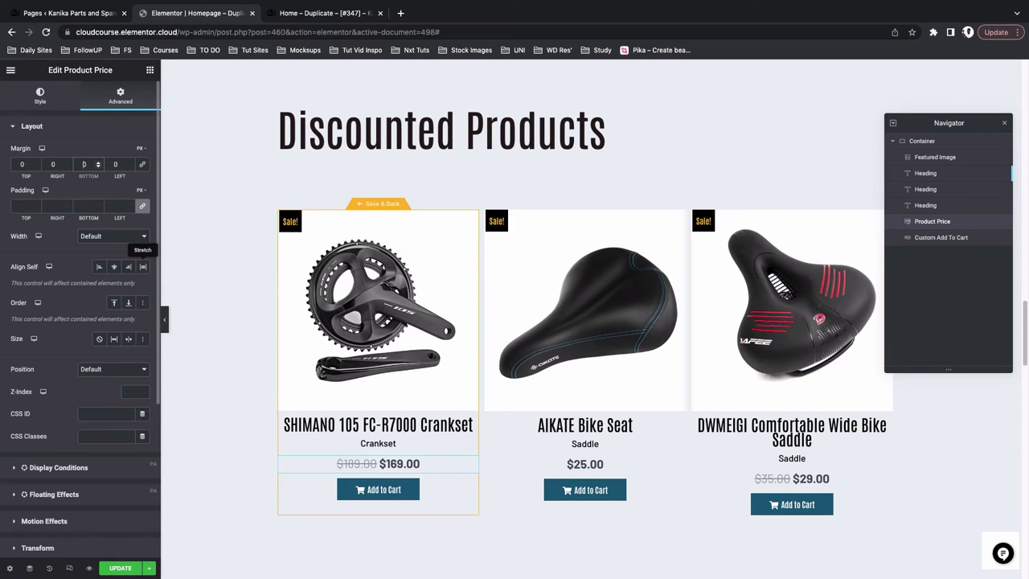
{"action": "left_click", "coordinate": [142, 164]}
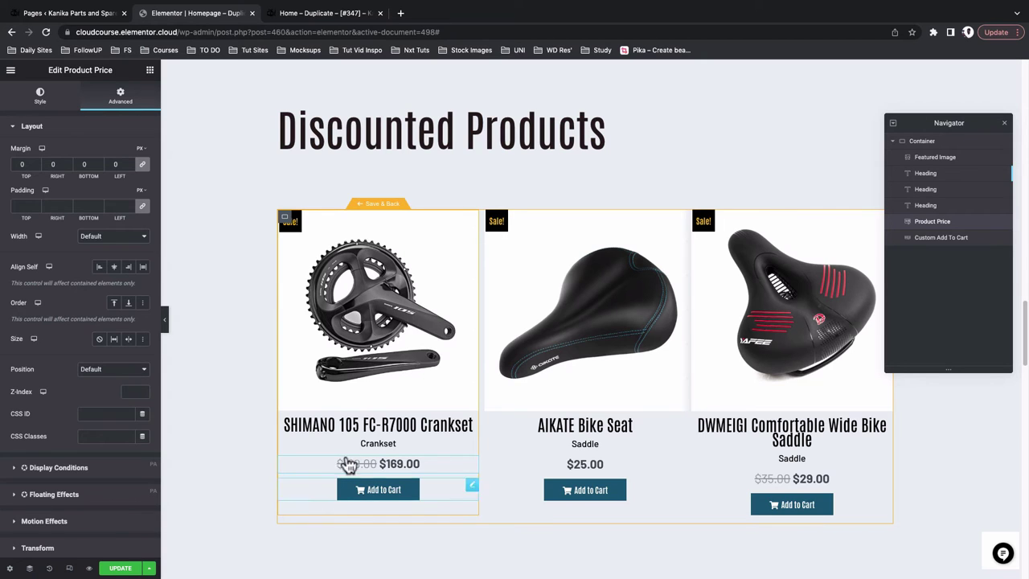
Replace the Sale! heading's static title with the WooCommerce Product Sale dynamic tag and review the tag's general and advanced settings
{"action": "left_click", "coordinate": [295, 220]}
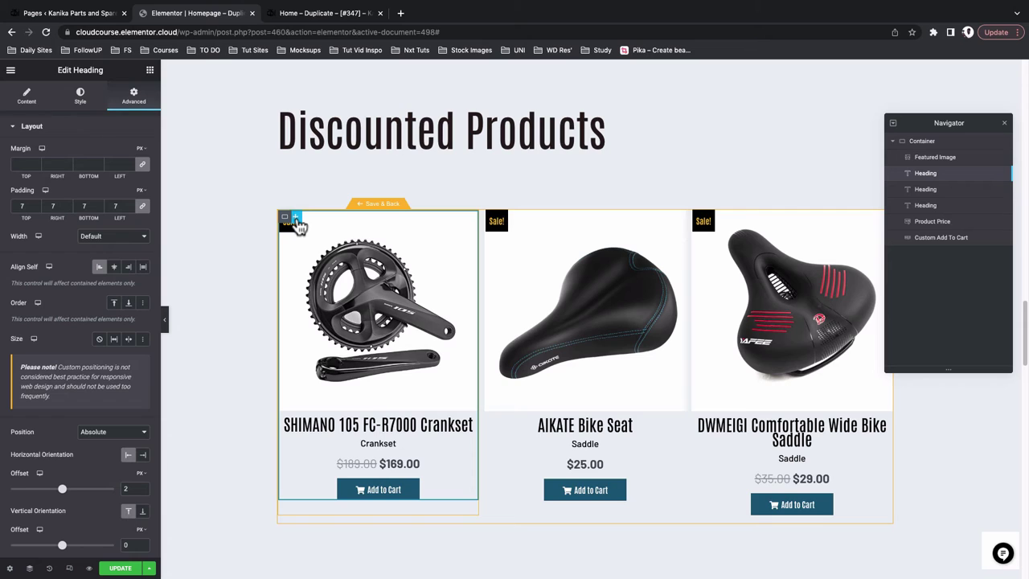
{"action": "left_click", "coordinate": [28, 100]}
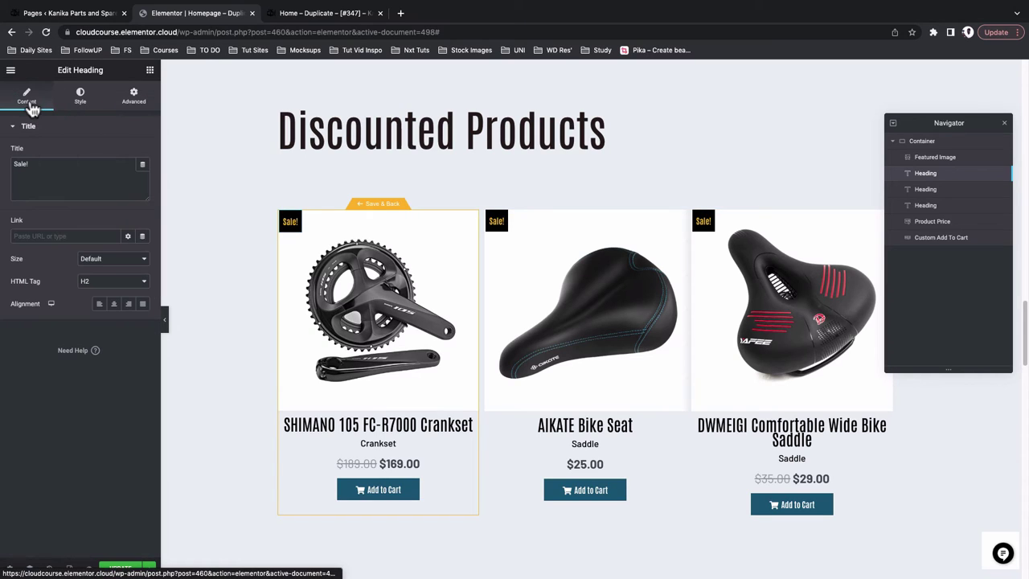
{"action": "left_click", "coordinate": [79, 164]}
{"action": "left_click_drag", "start_coordinate": [10, 165], "coordinate": [40, 164]}
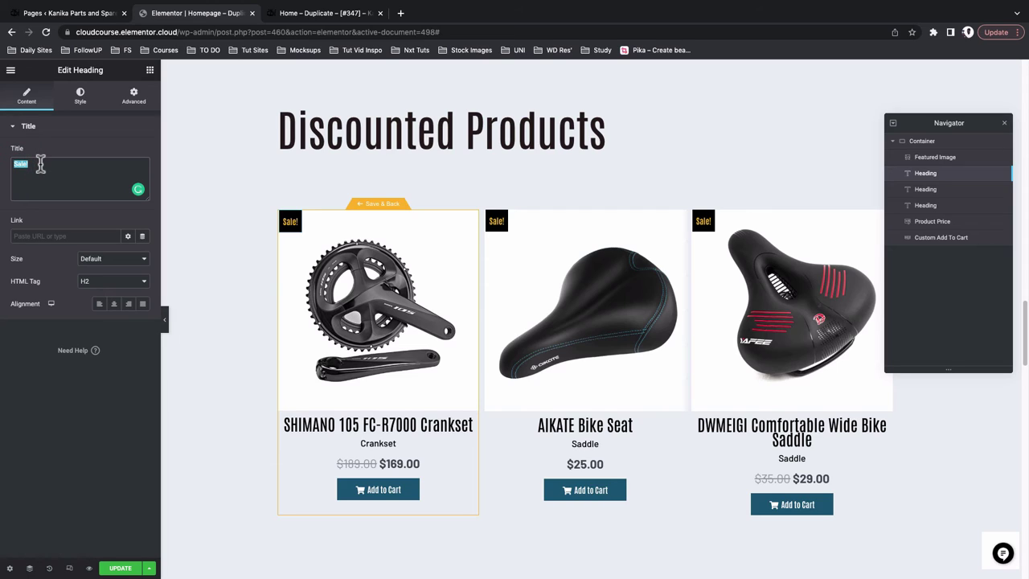
{"action": "left_click", "coordinate": [41, 164]}
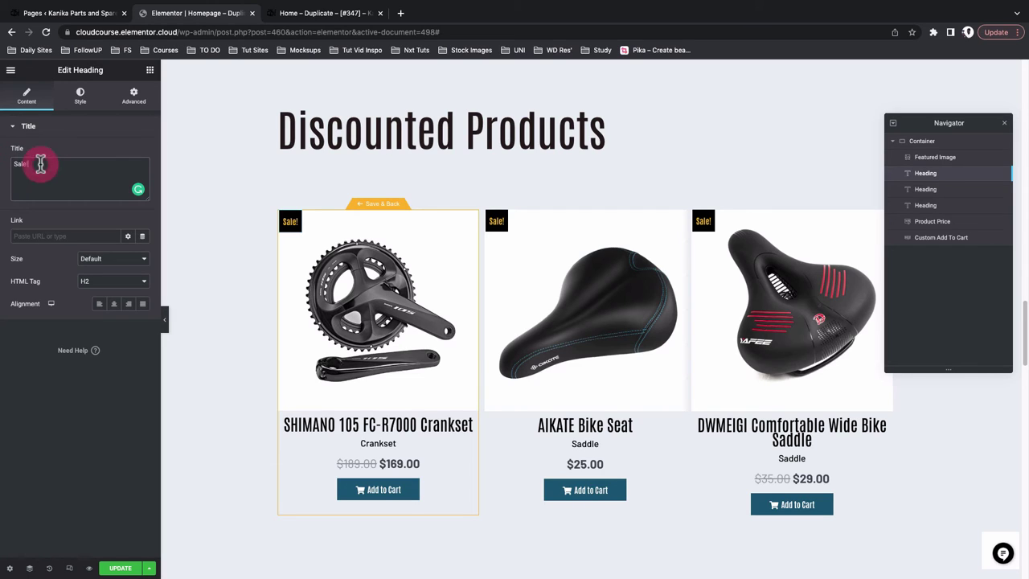
{"action": "left_click", "coordinate": [142, 137]}
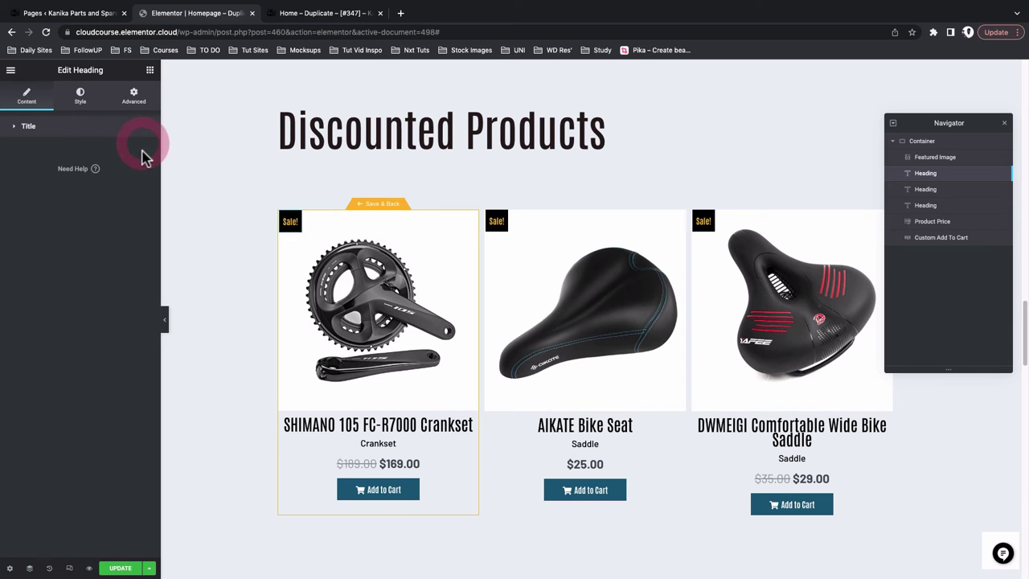
{"action": "left_click", "coordinate": [46, 130]}
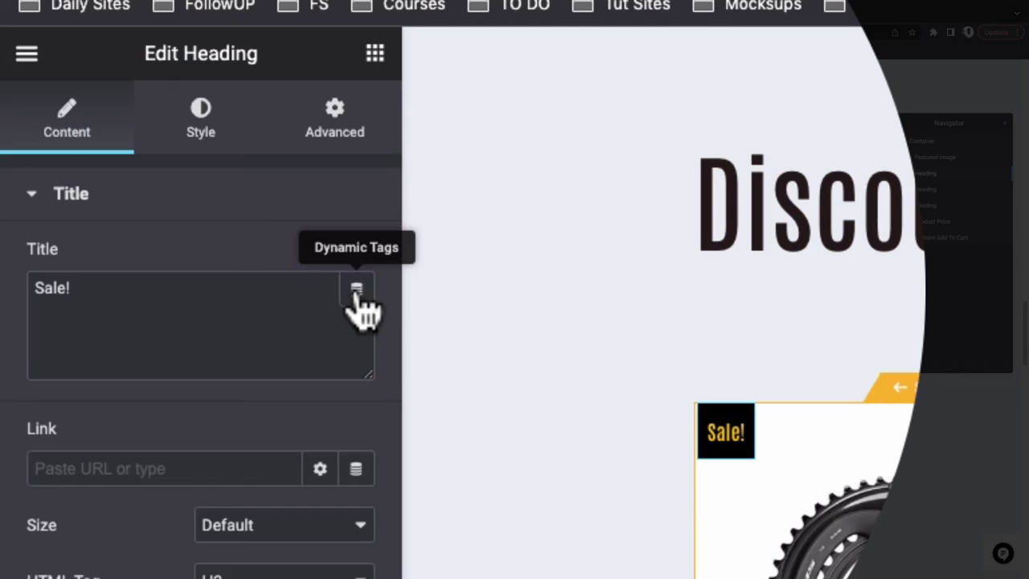
{"action": "left_click", "coordinate": [143, 169]}
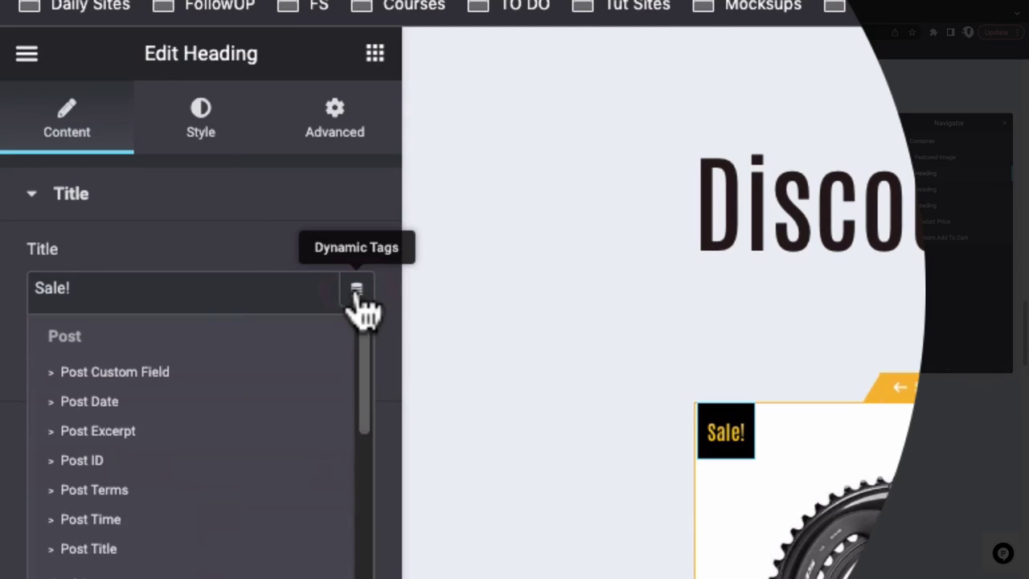
{"action": "scroll", "coordinate": [258, 309], "scroll_direction": "down", "scroll_amount": 10}
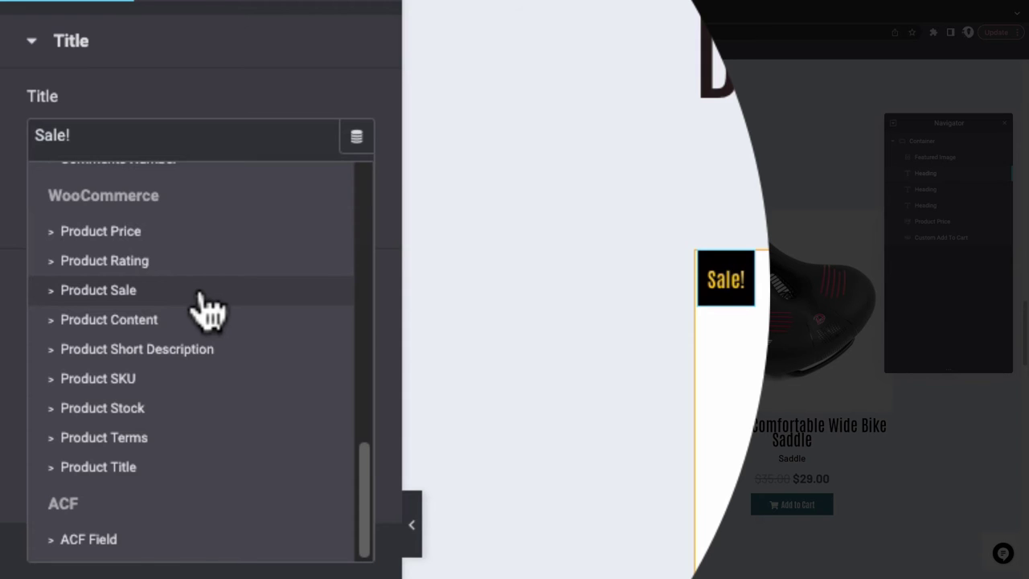
{"action": "left_click", "coordinate": [205, 298]}
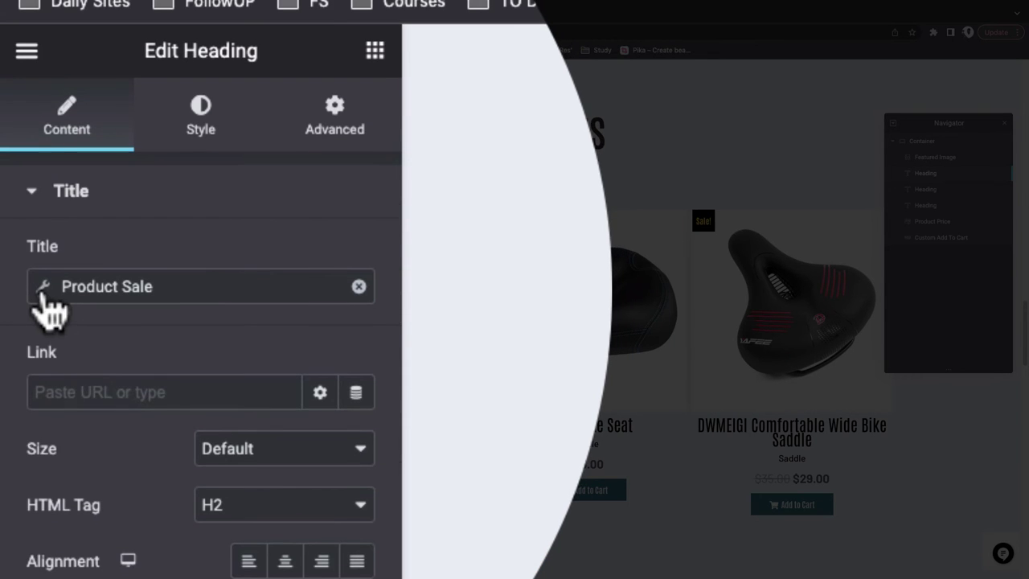
{"action": "left_click", "coordinate": [43, 137]}
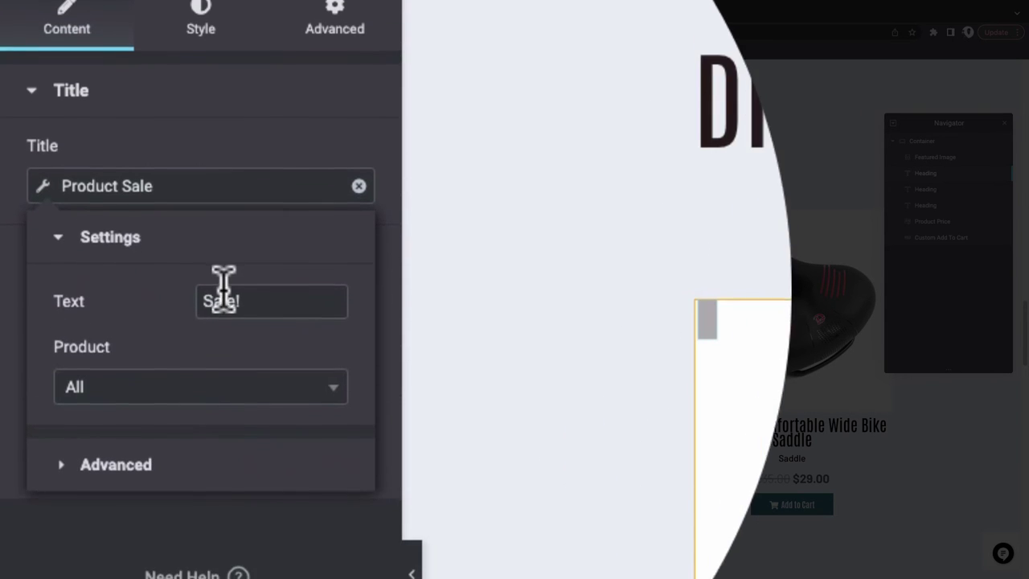
{"action": "double_click", "coordinate": [285, 295]}
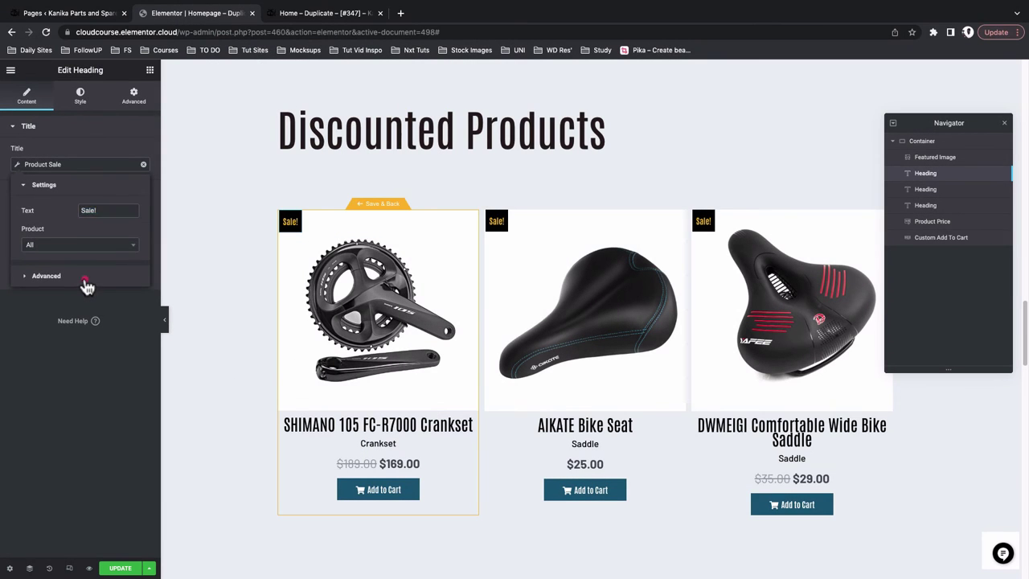
{"action": "left_click", "coordinate": [213, 451]}
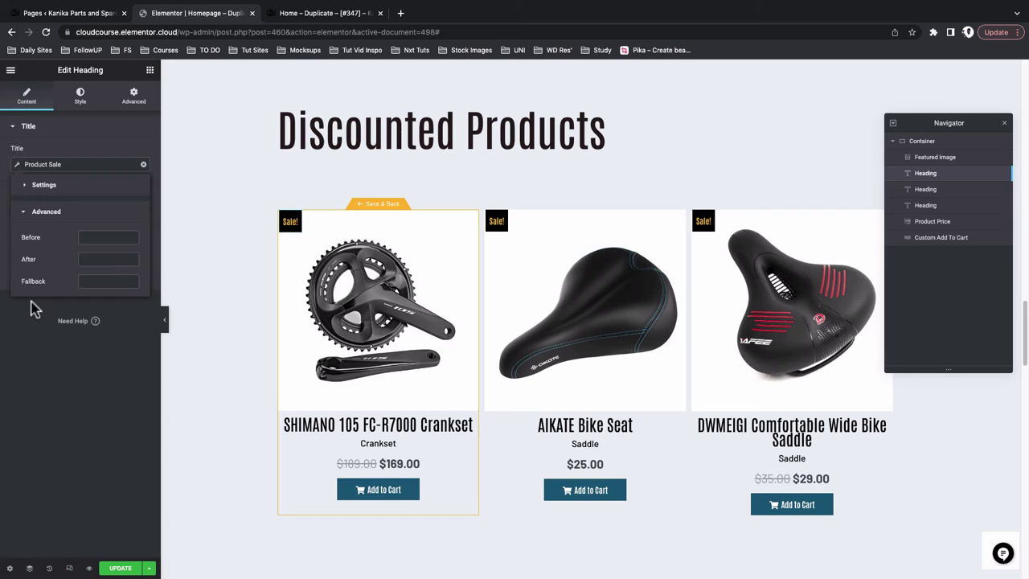
{"action": "left_click", "coordinate": [36, 342]}
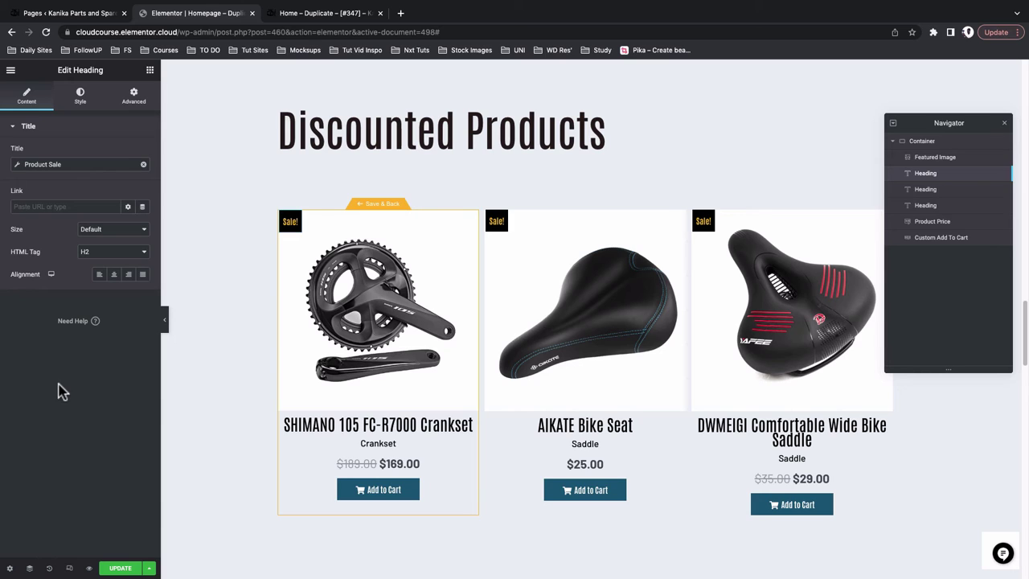
Save the changes to the product loop item template and go back to the homepage's Discounted Products carousel
{"action": "left_click", "coordinate": [115, 569]}
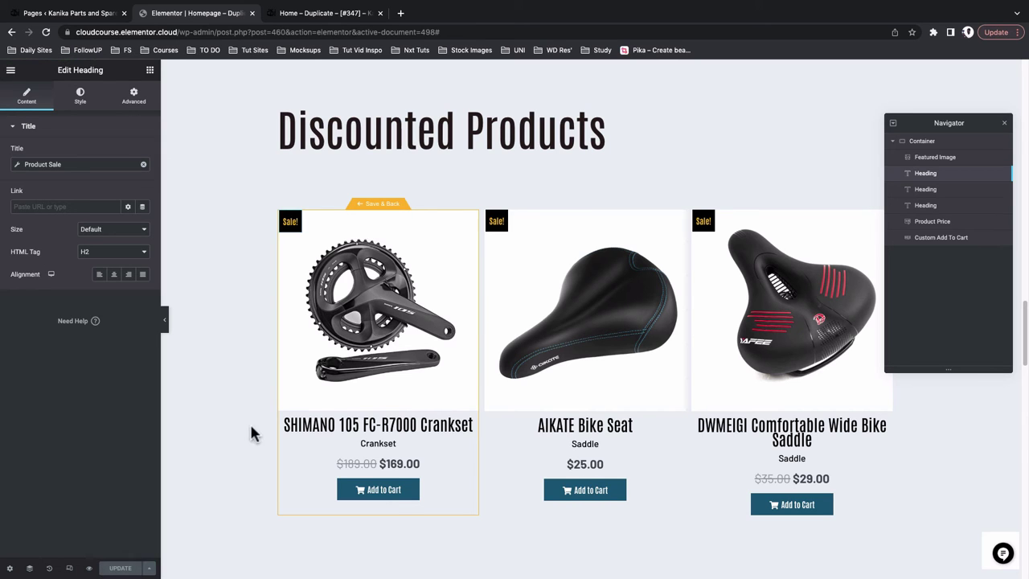
{"action": "left_click", "coordinate": [373, 208]}
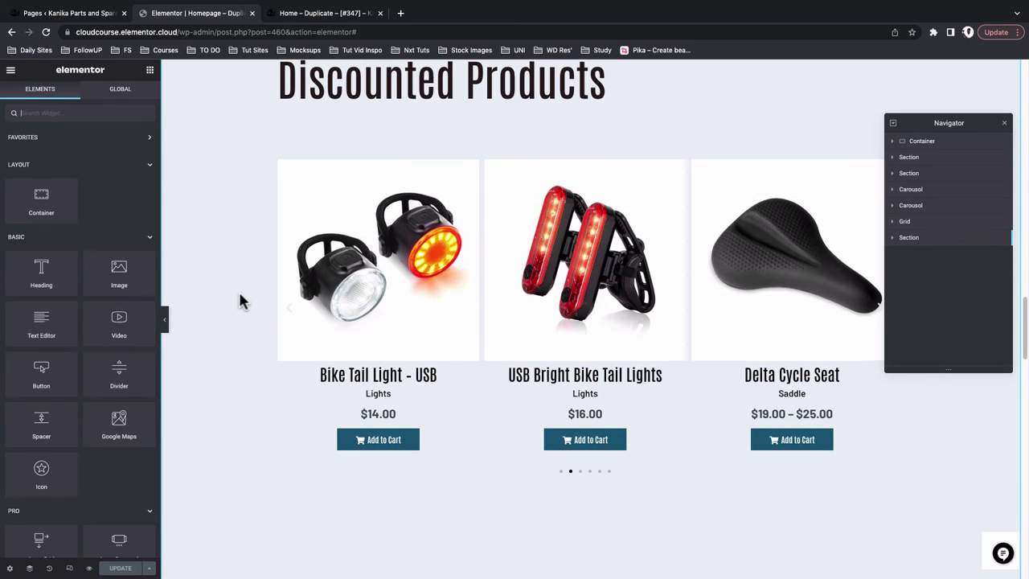
{"action": "scroll", "coordinate": [240, 299], "scroll_direction": "up", "scroll_amount": 1}
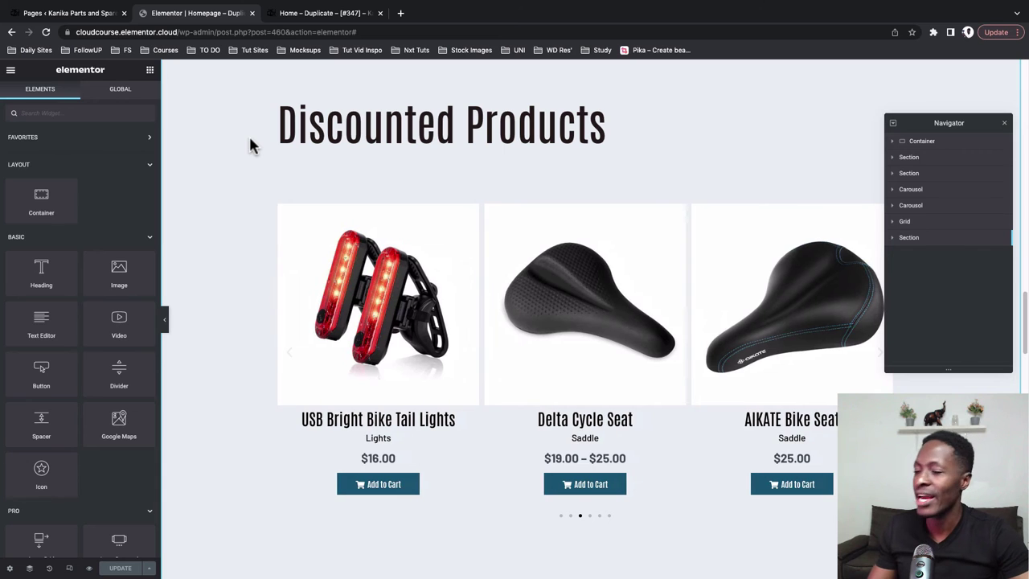
Clear the Discounted Products Loop Carousel's number of slides and choose 3 slides to display and 1 slide on scroll
{"action": "scroll", "coordinate": [880, 502], "scroll_direction": "up", "scroll_amount": 4}
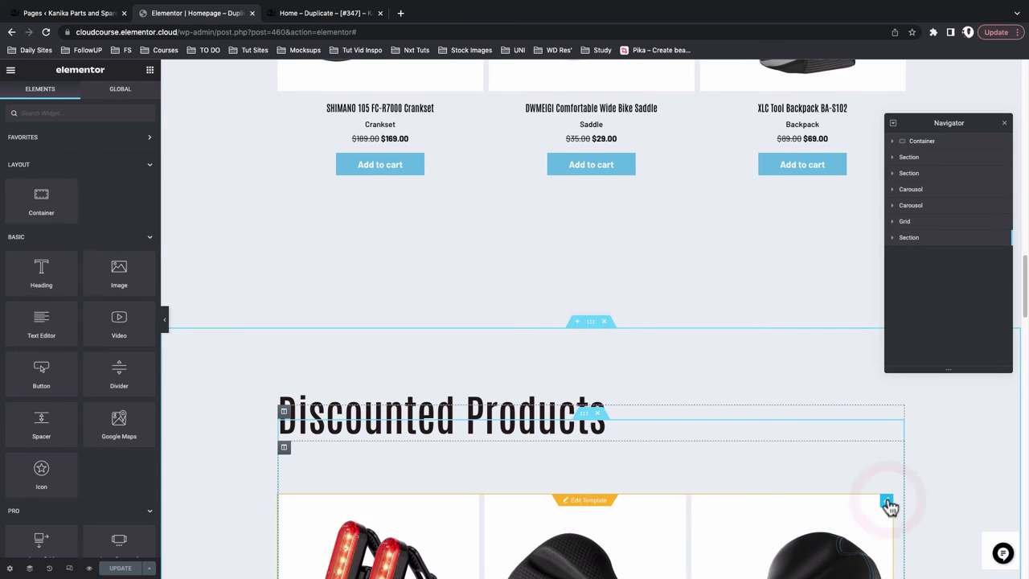
{"action": "left_click", "coordinate": [887, 503]}
{"action": "scroll", "coordinate": [526, 305], "scroll_direction": "down", "scroll_amount": 4}
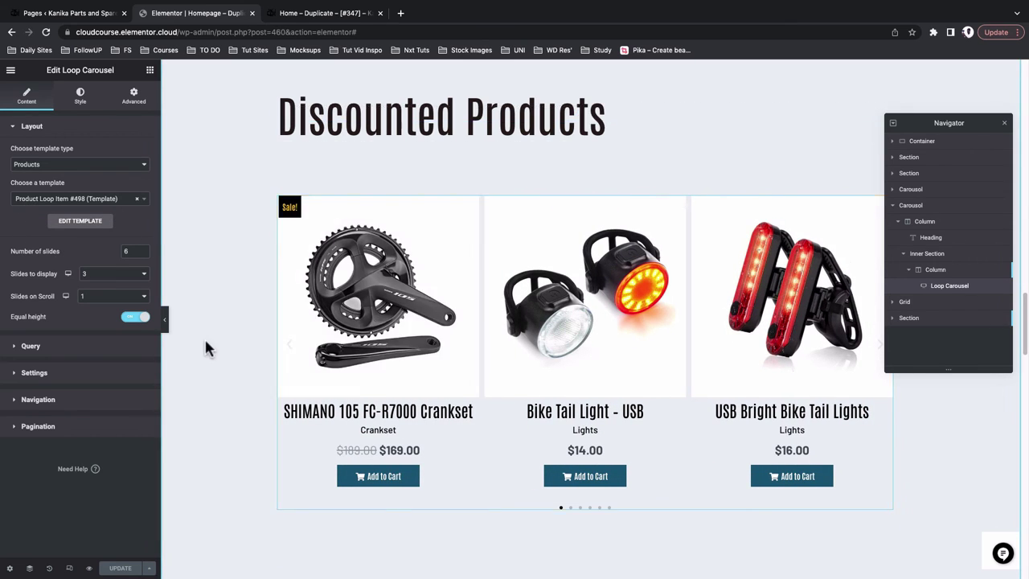
{"action": "left_click", "coordinate": [127, 251]}
{"action": "key", "text": "BackSpace"}
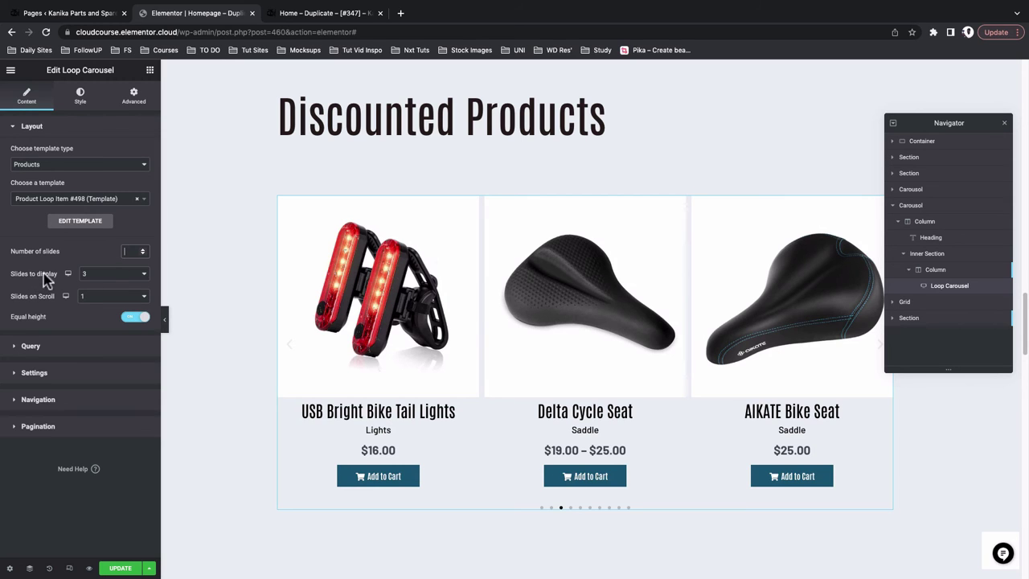
{"action": "left_click", "coordinate": [105, 277]}
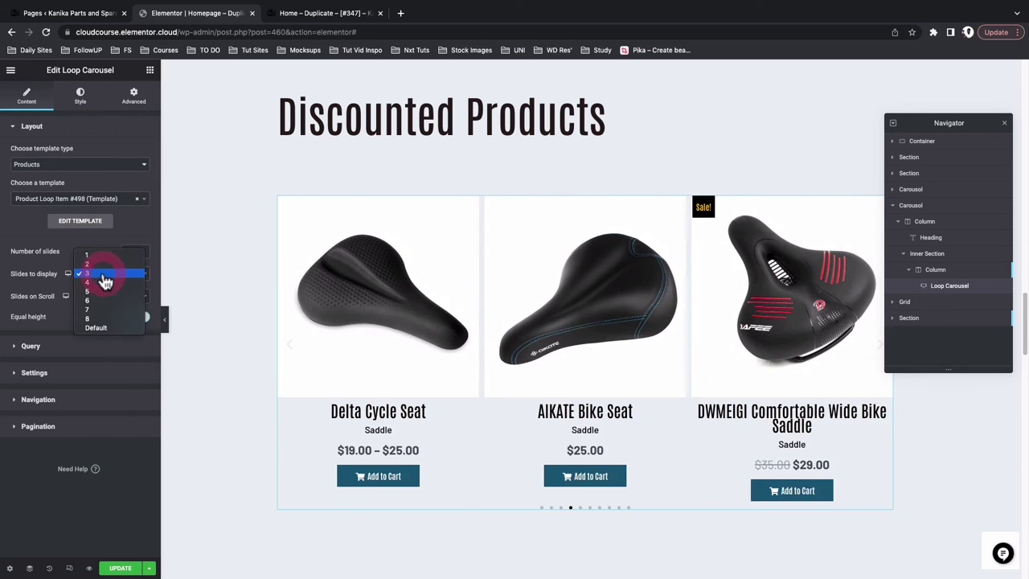
{"action": "left_click", "coordinate": [104, 276]}
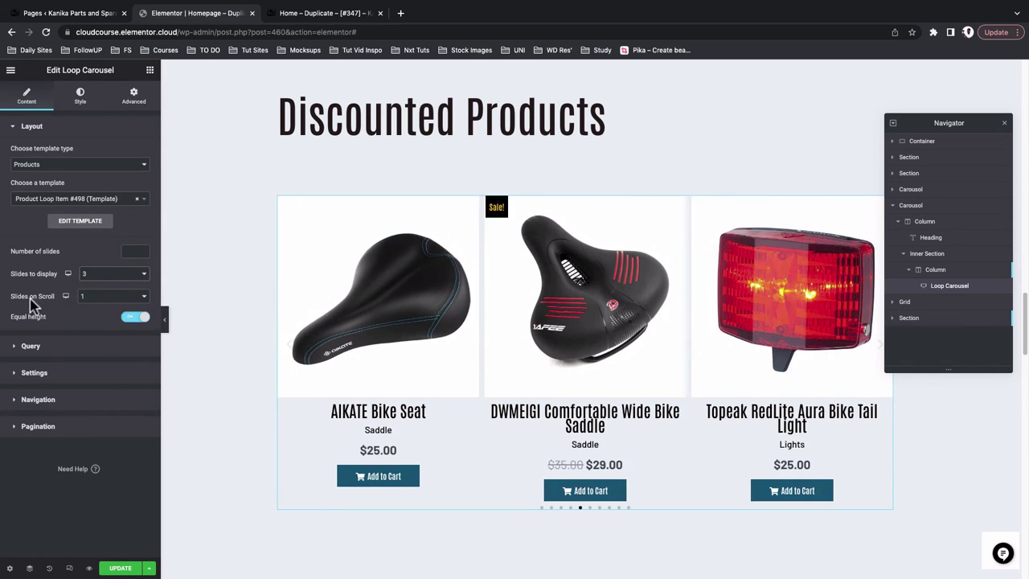
{"action": "left_click", "coordinate": [99, 302]}
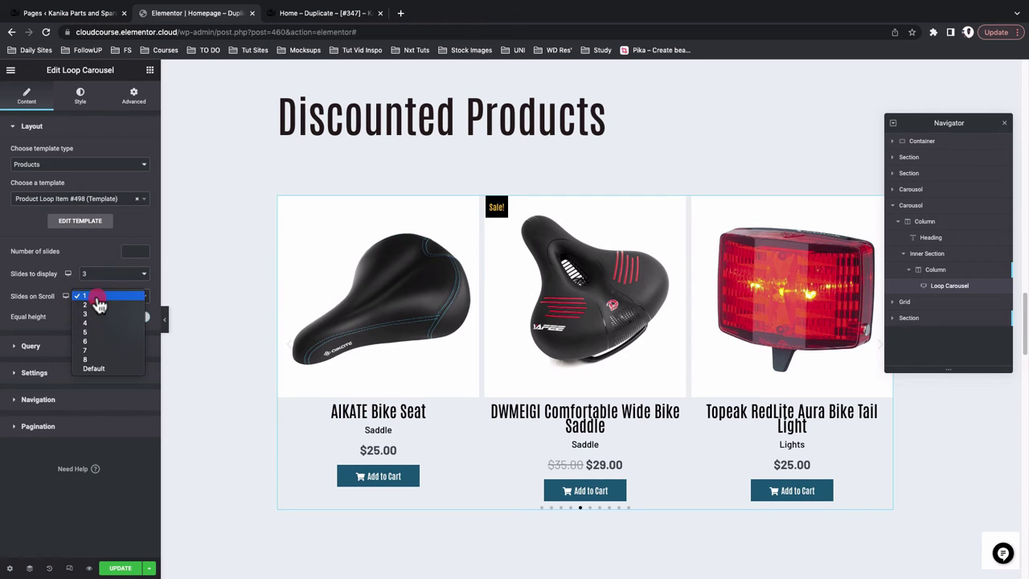
{"action": "left_click", "coordinate": [97, 297]}
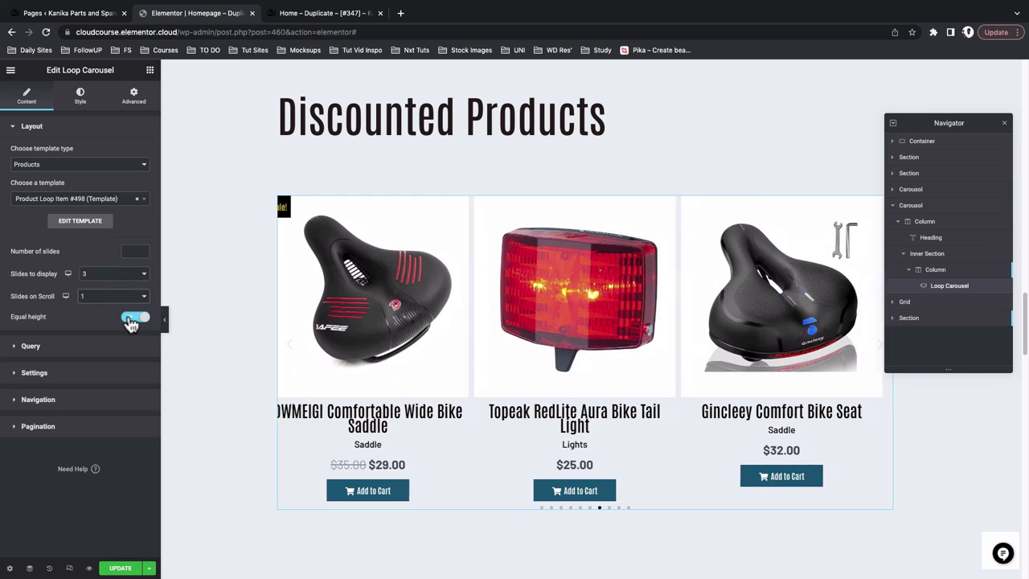
Set the Loop Carousel's query source to Sale
{"action": "left_click", "coordinate": [42, 354]}
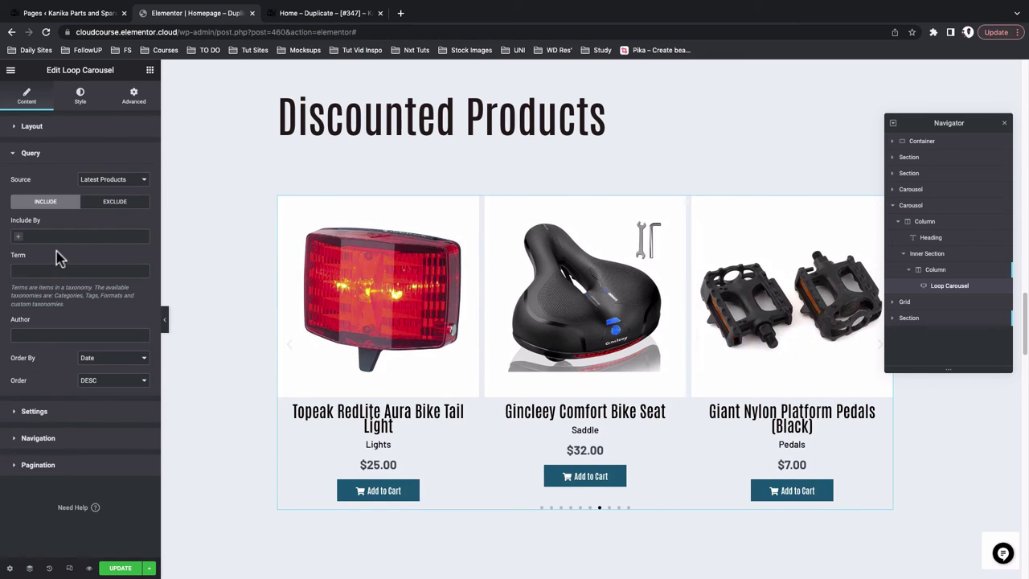
{"action": "left_click", "coordinate": [95, 180]}
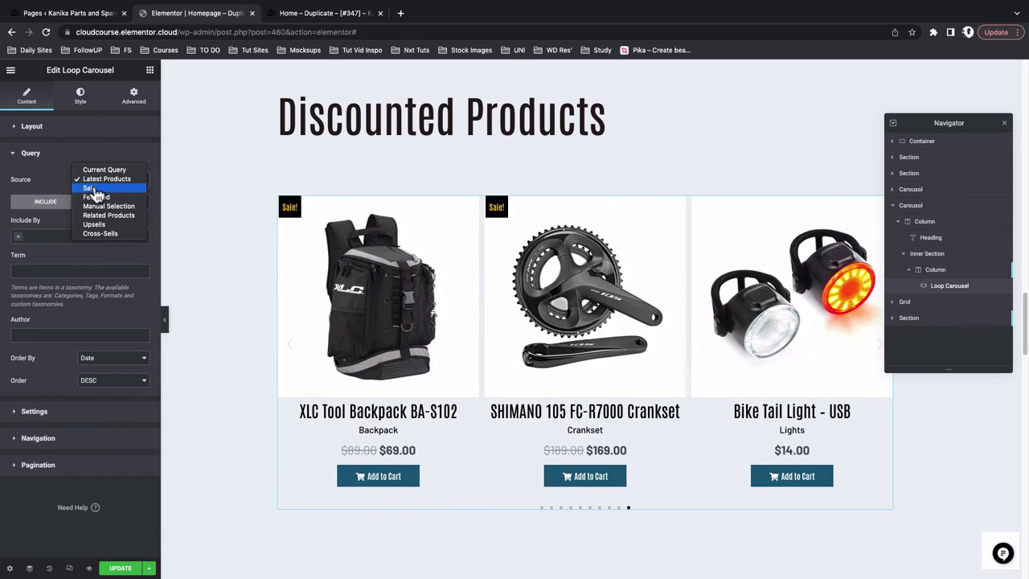
{"action": "left_click", "coordinate": [90, 188]}
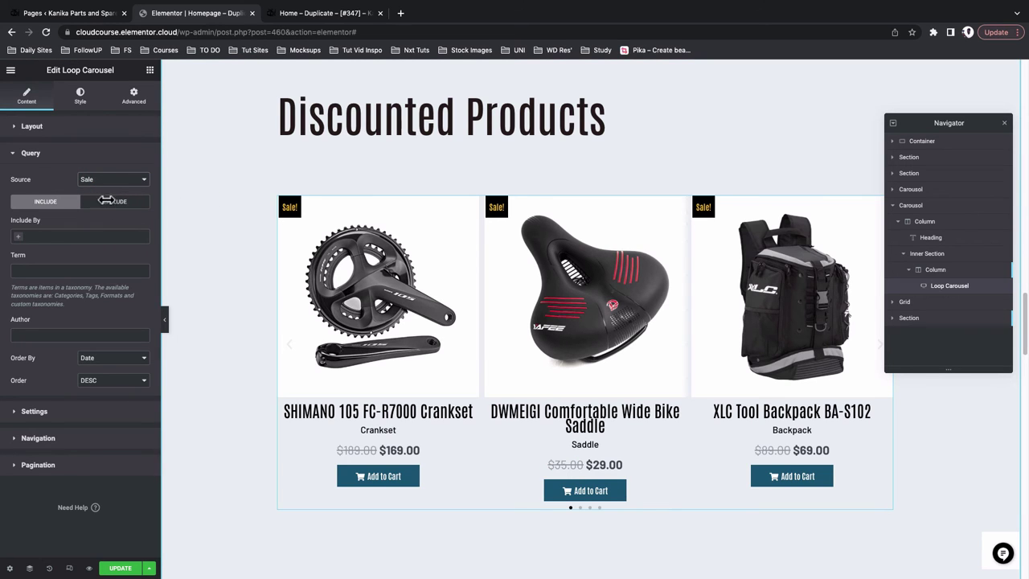
Add Term as an include criterion in the Loop Carousel's query and check the term entry field
{"action": "left_click", "coordinate": [59, 237]}
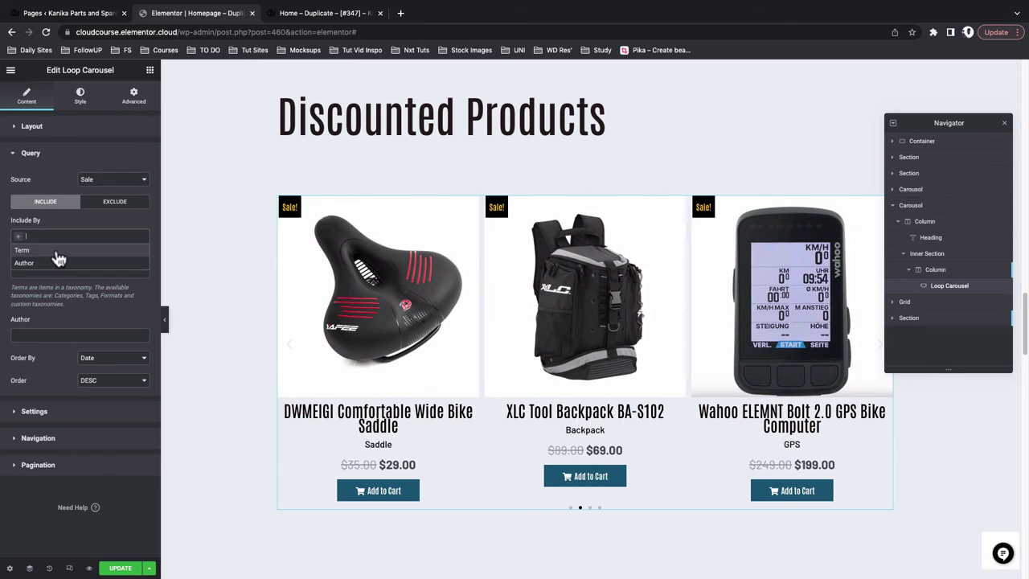
{"action": "left_click", "coordinate": [56, 251]}
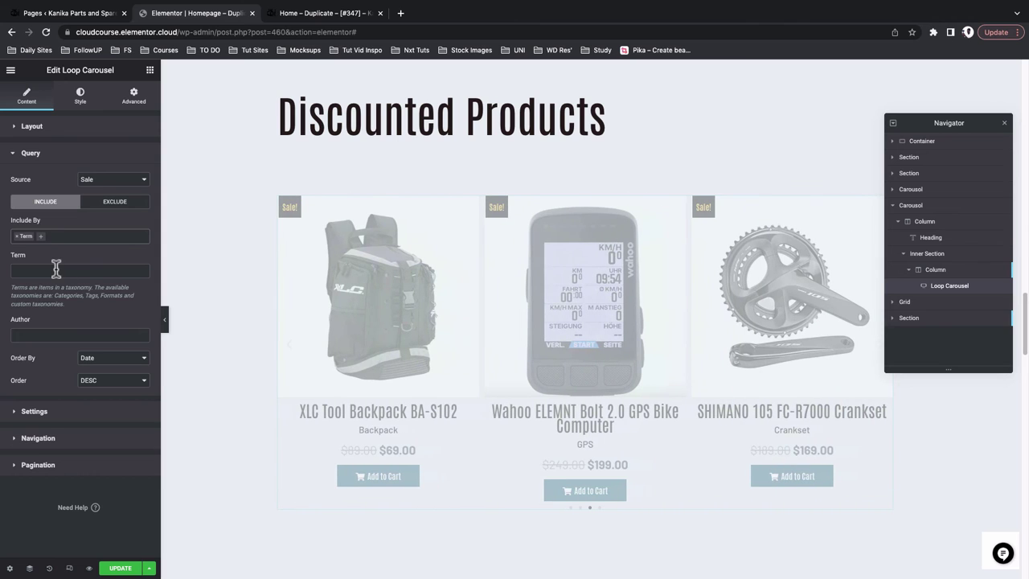
{"action": "left_click", "coordinate": [58, 270]}
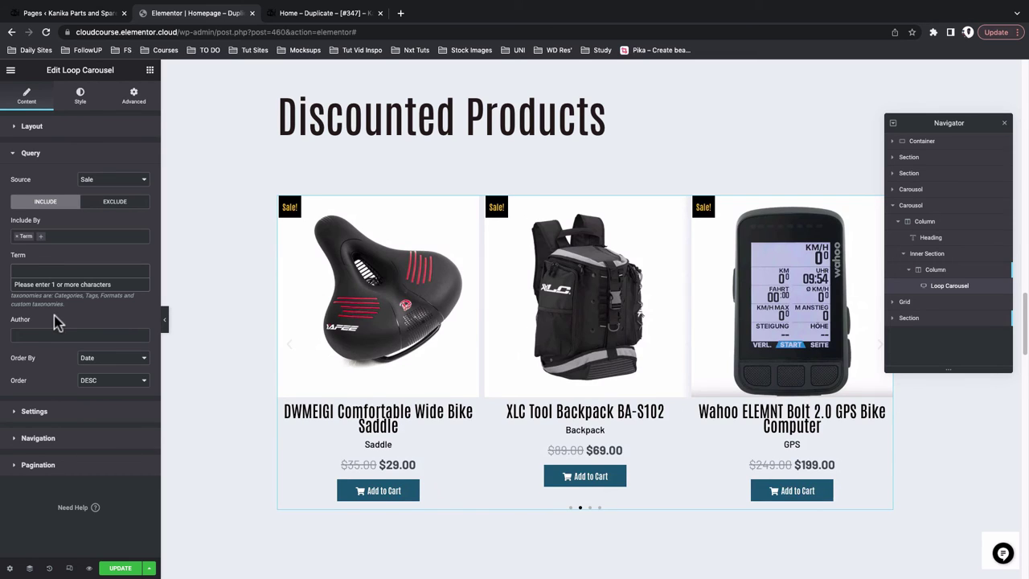
{"action": "left_click", "coordinate": [56, 316]}
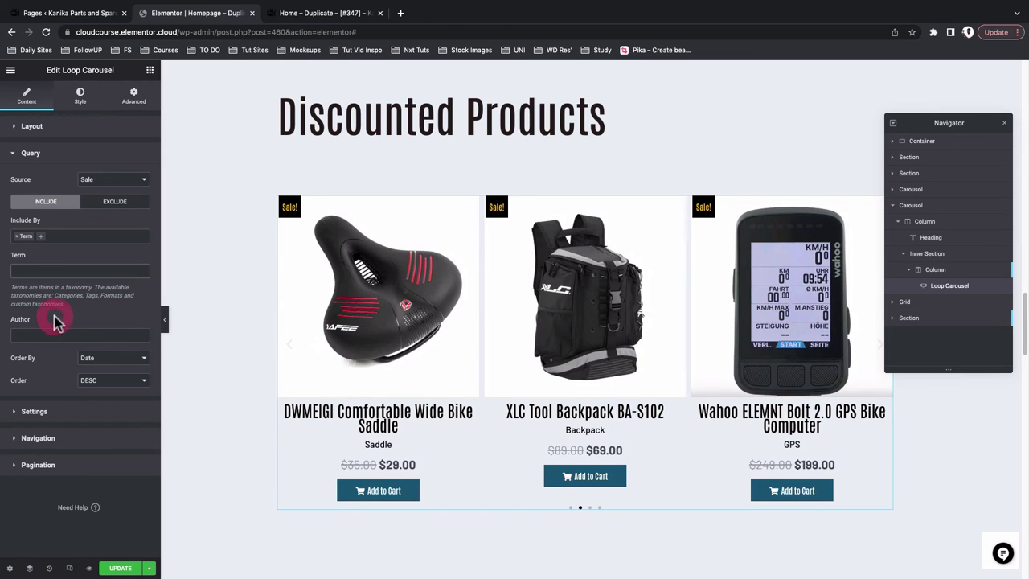
Remove Term from the Loop Carousel query's include criteria and set the carousel's scroll direction to Right
{"action": "left_click", "coordinate": [16, 235]}
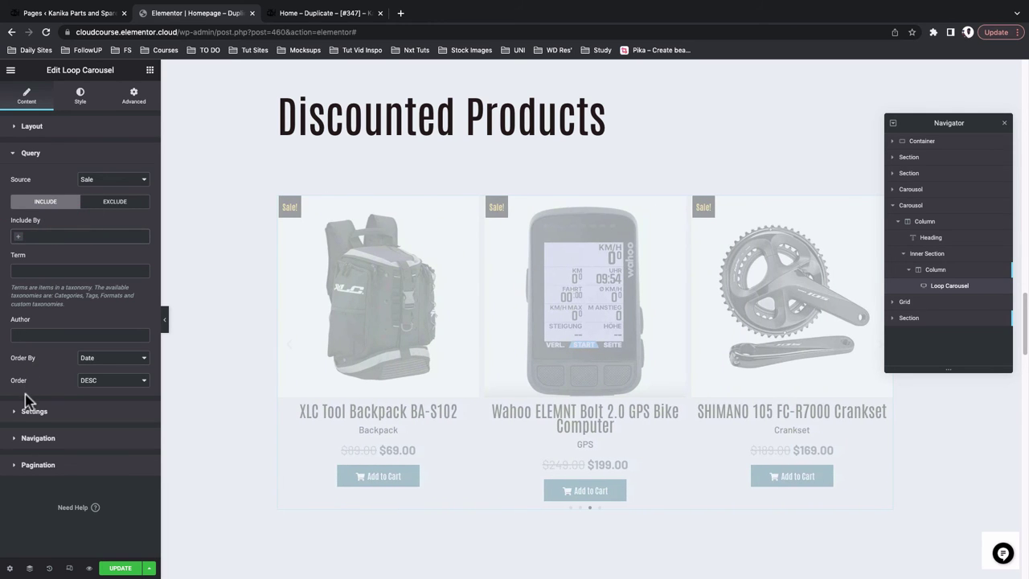
{"action": "left_click", "coordinate": [32, 419]}
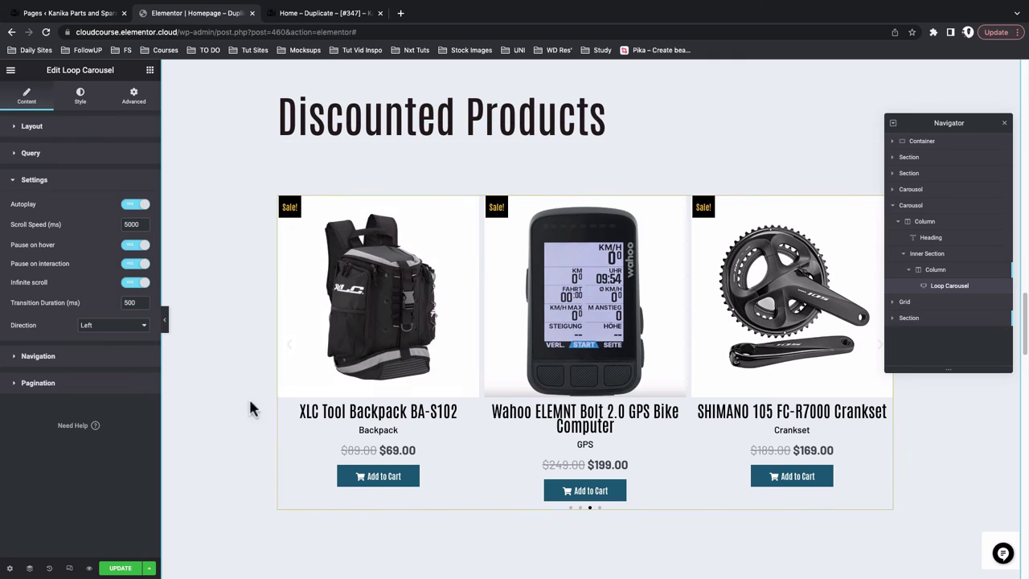
{"action": "left_click", "coordinate": [118, 330]}
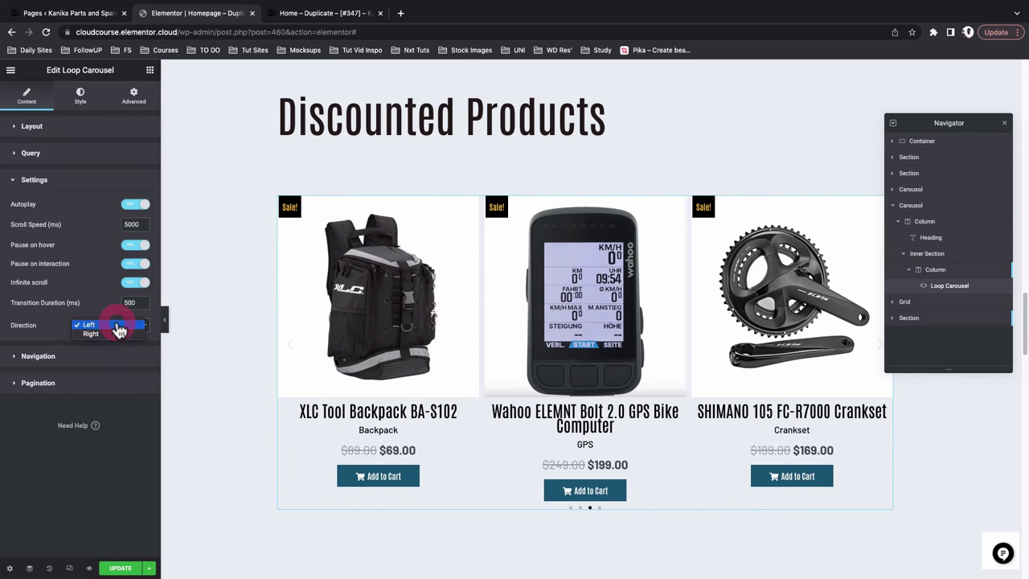
{"action": "left_click", "coordinate": [118, 334]}
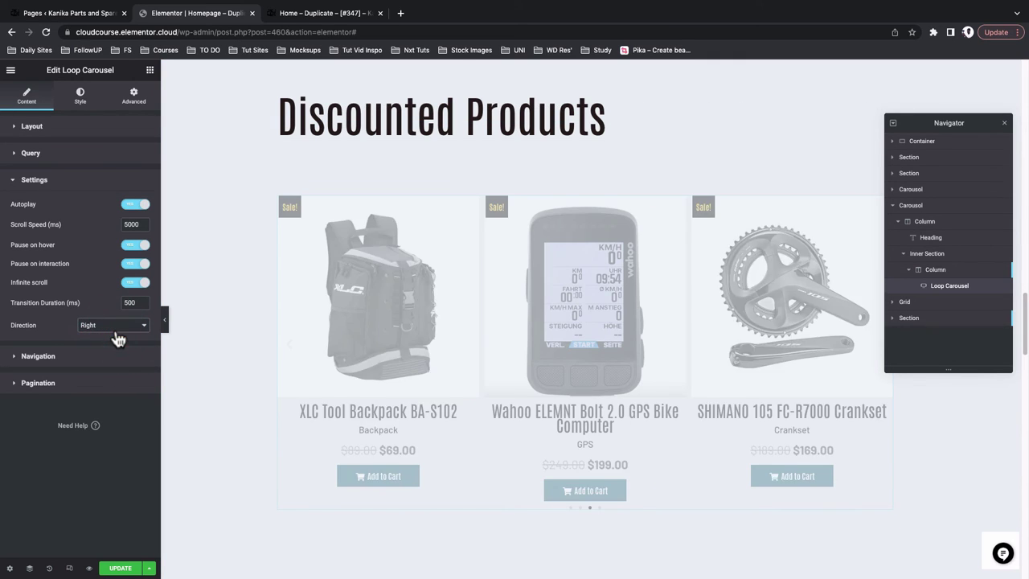
Check the Loop Carousel's arrow navigation settings and its pagination types, keeping Dots selected
{"action": "left_click", "coordinate": [70, 358]}
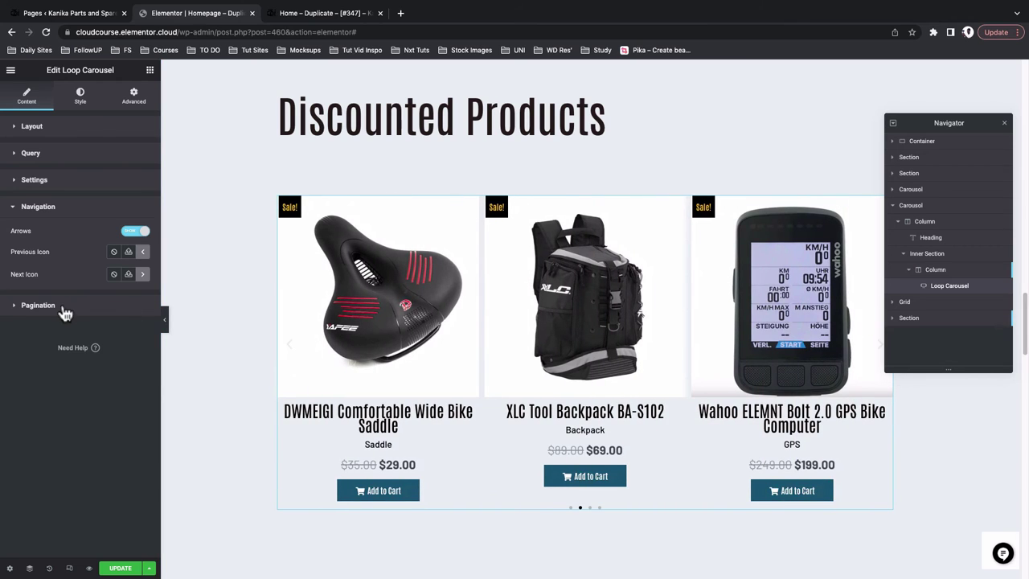
{"action": "left_click", "coordinate": [104, 313]}
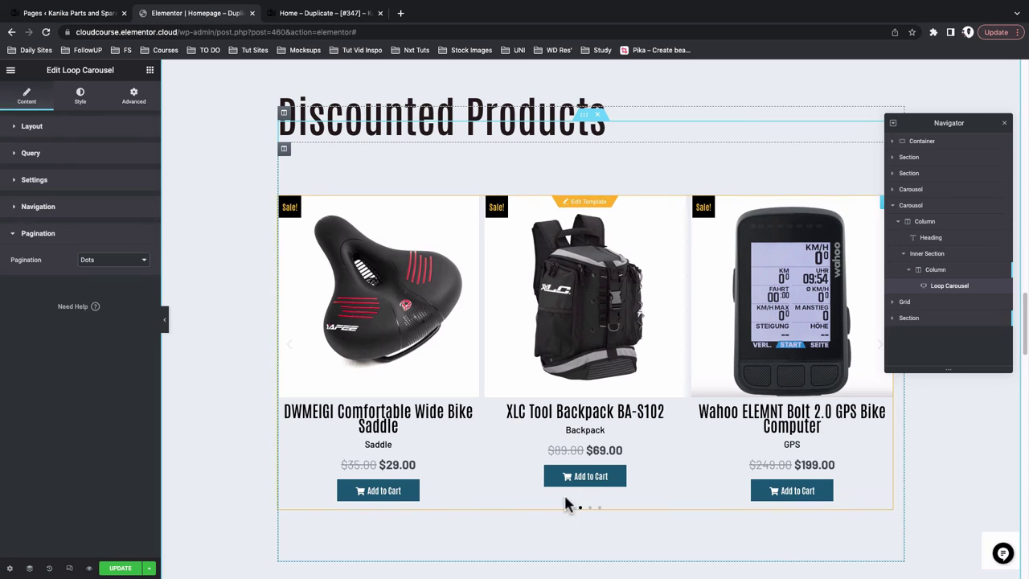
{"action": "left_click", "coordinate": [126, 262]}
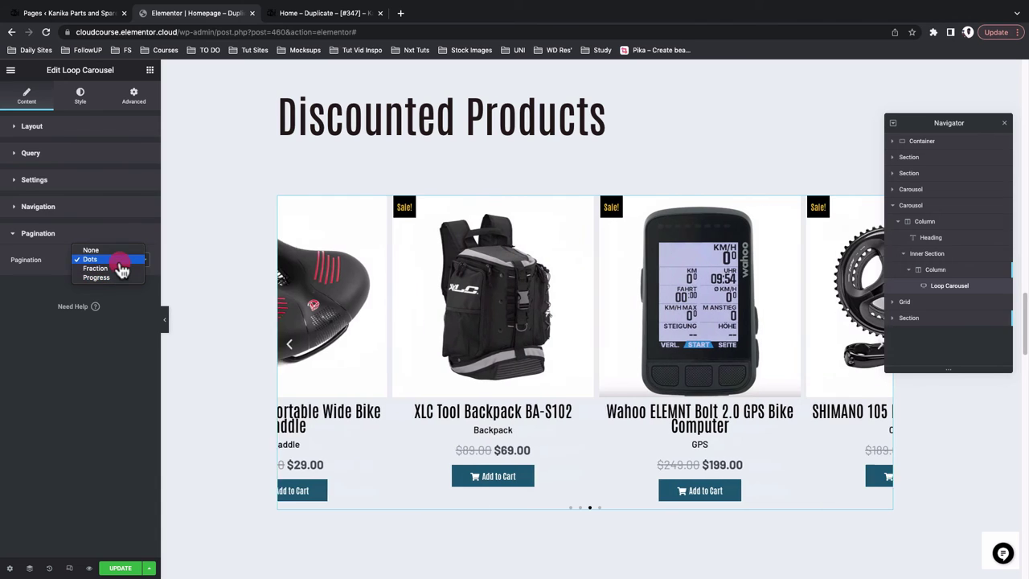
{"action": "left_click", "coordinate": [120, 259]}
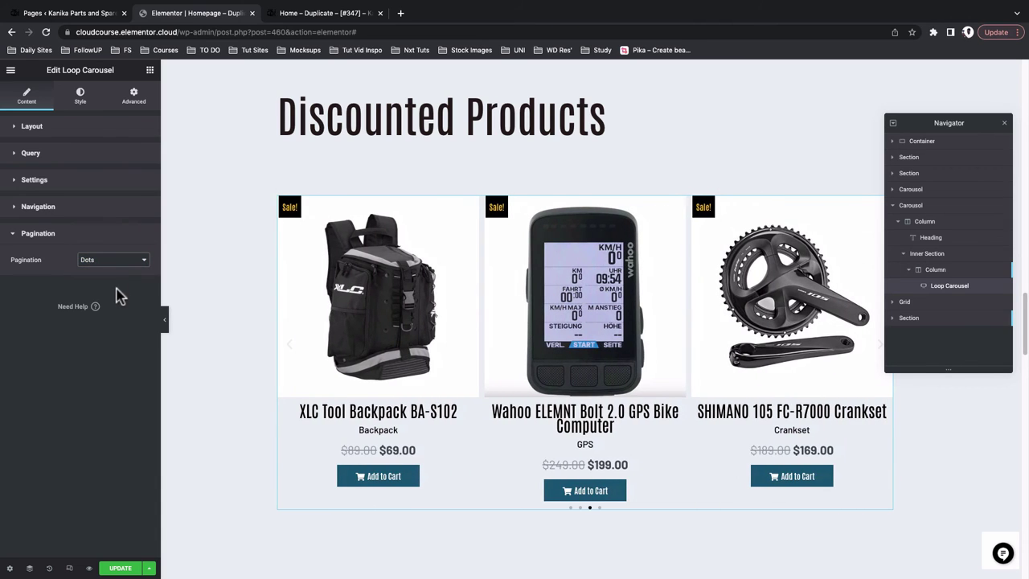
Try gaps of 30 and 0 between the carousel slides, and return the gap to 10
{"action": "left_click", "coordinate": [84, 96]}
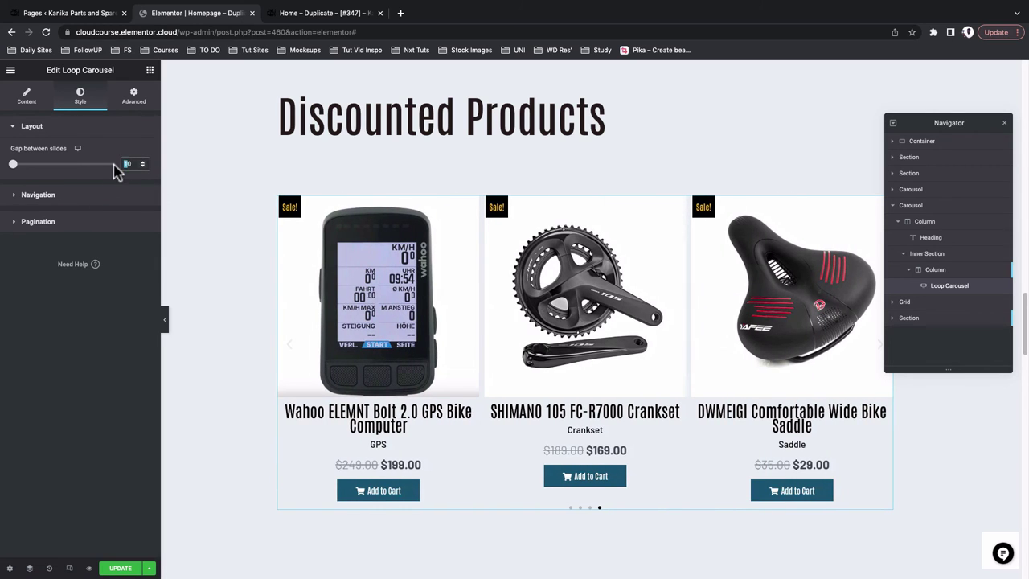
{"action": "type", "text": "30"}
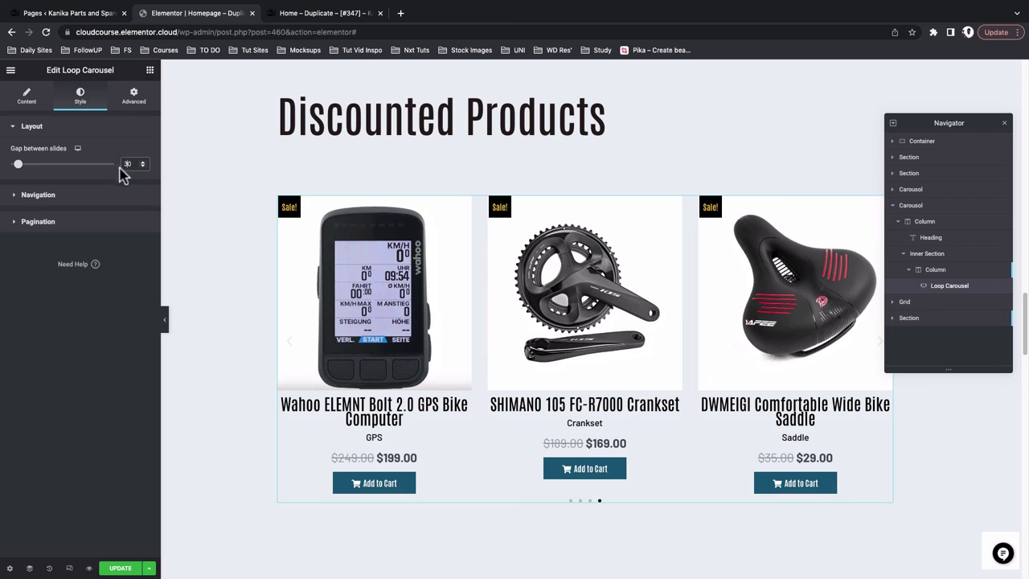
{"action": "key", "text": "BackSpace"}
{"action": "key", "text": "BackSpace"}
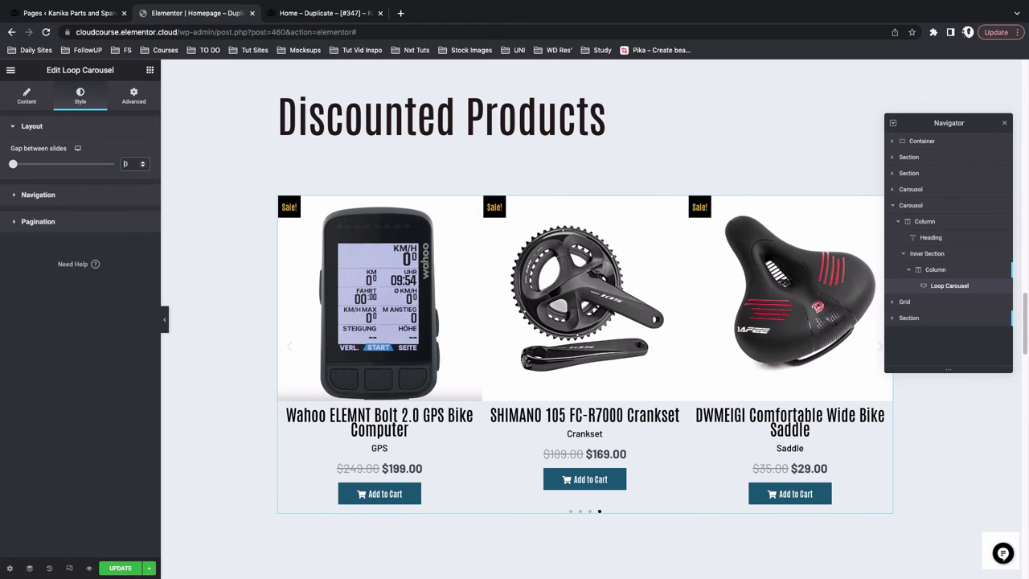
{"action": "type", "text": "10"}
Set the carousel's navigation icons to 30 px and give them the global Secondary color in the normal state
{"action": "left_click", "coordinate": [68, 203]}
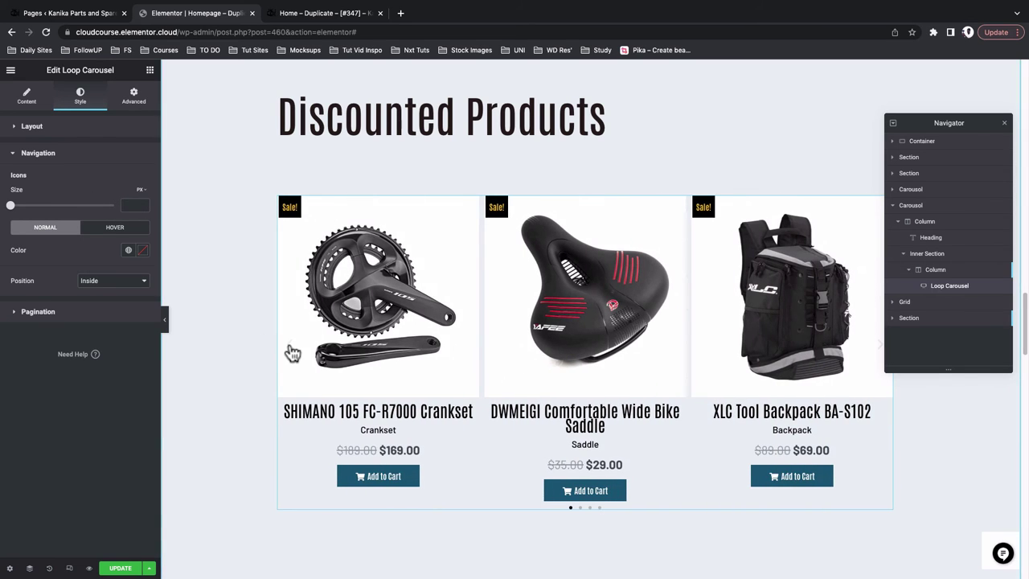
{"action": "left_click", "coordinate": [128, 206]}
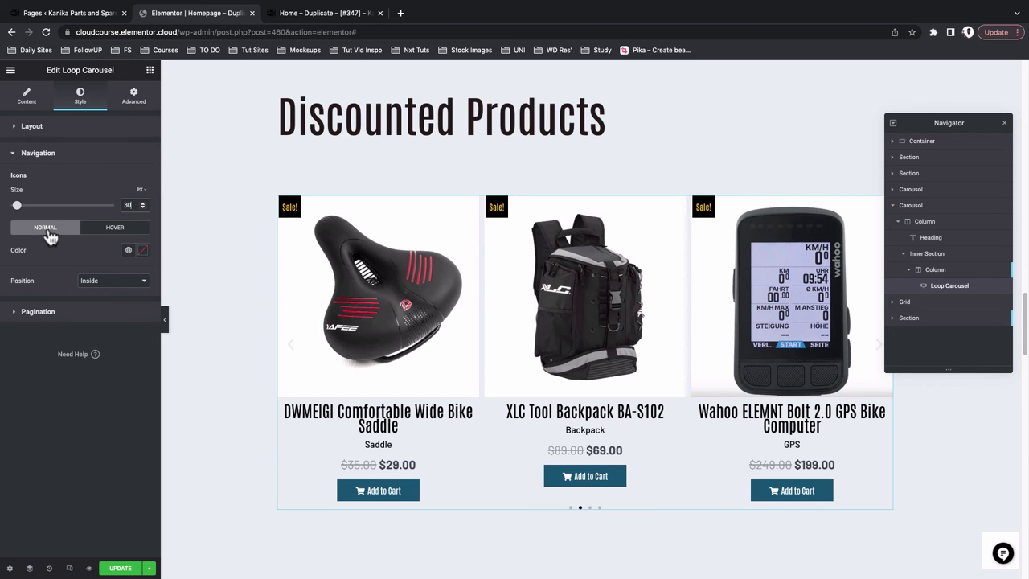
{"action": "left_click", "coordinate": [128, 250]}
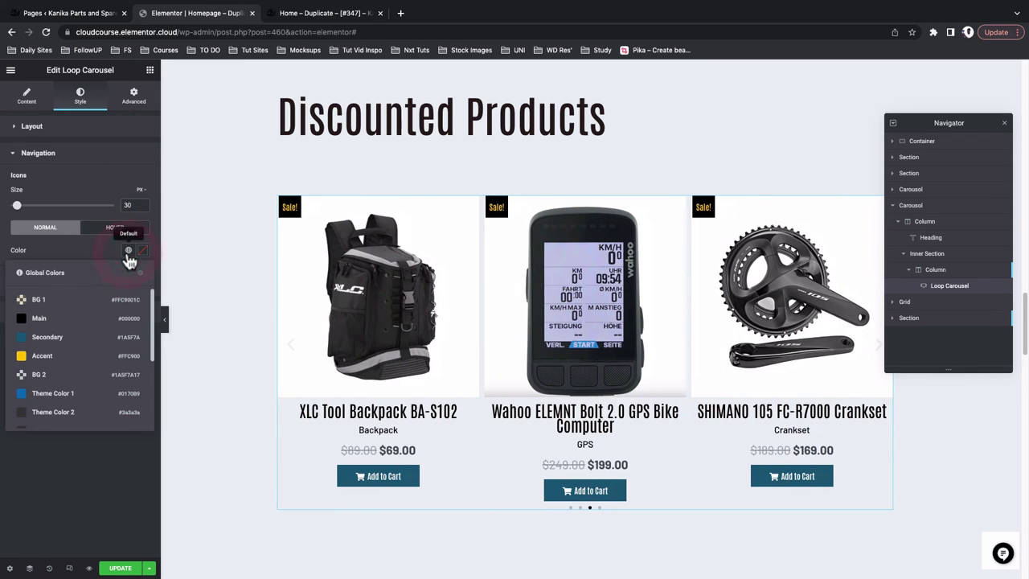
{"action": "left_click", "coordinate": [37, 341]}
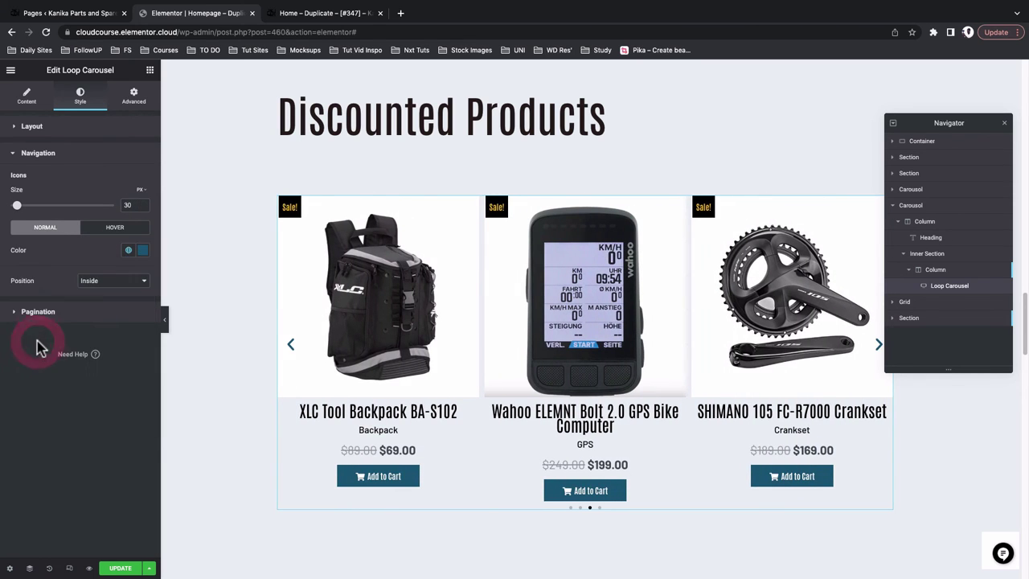
Set the navigation icons' hover color to the global Main color and their position to Outside
{"action": "left_click", "coordinate": [114, 230]}
{"action": "left_click", "coordinate": [127, 250]}
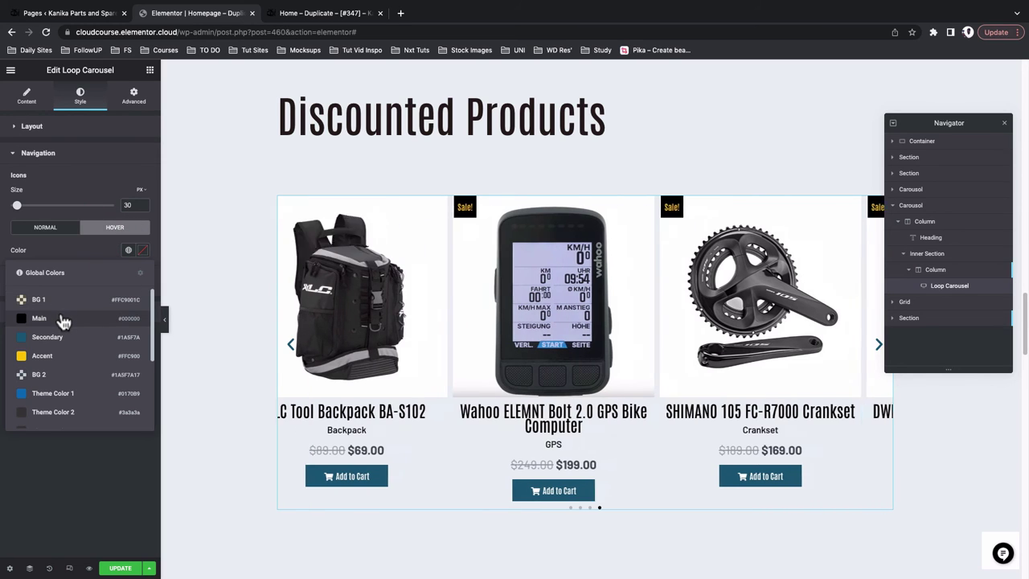
{"action": "left_click", "coordinate": [62, 320]}
{"action": "left_click", "coordinate": [106, 286]}
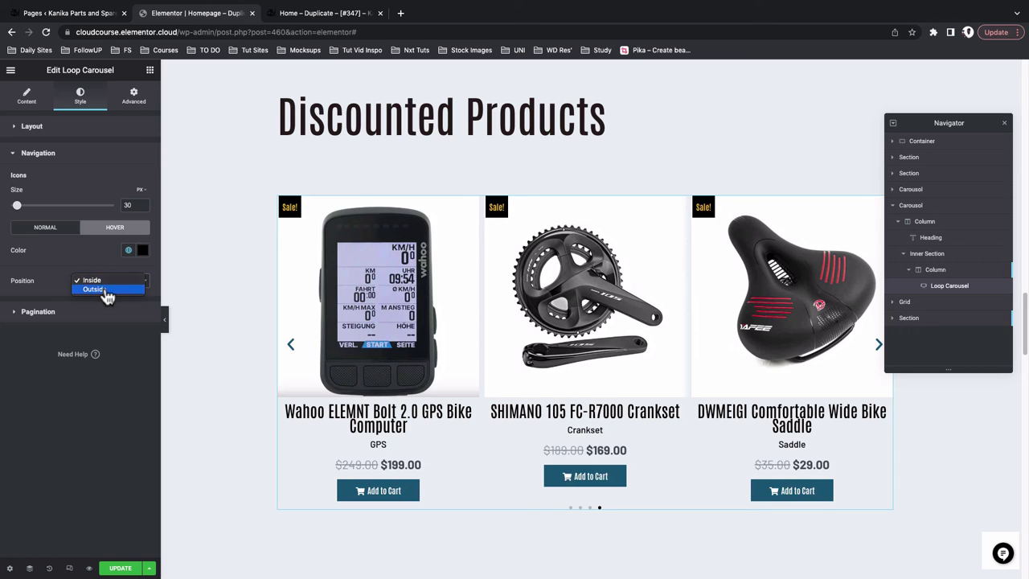
{"action": "left_click", "coordinate": [95, 289]}
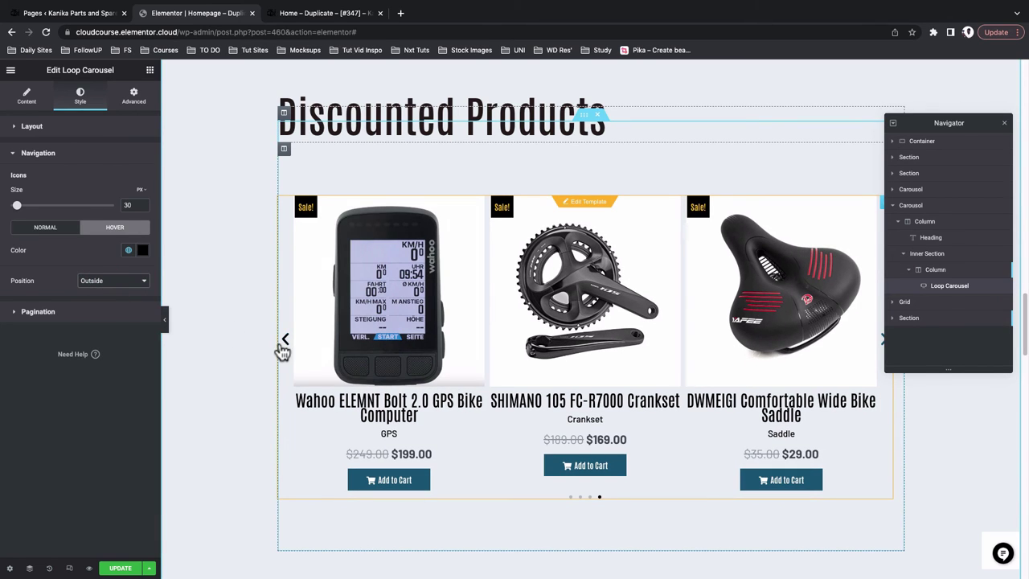
Set the size of the carousel's pagination dots to 30
{"action": "left_click", "coordinate": [95, 314]}
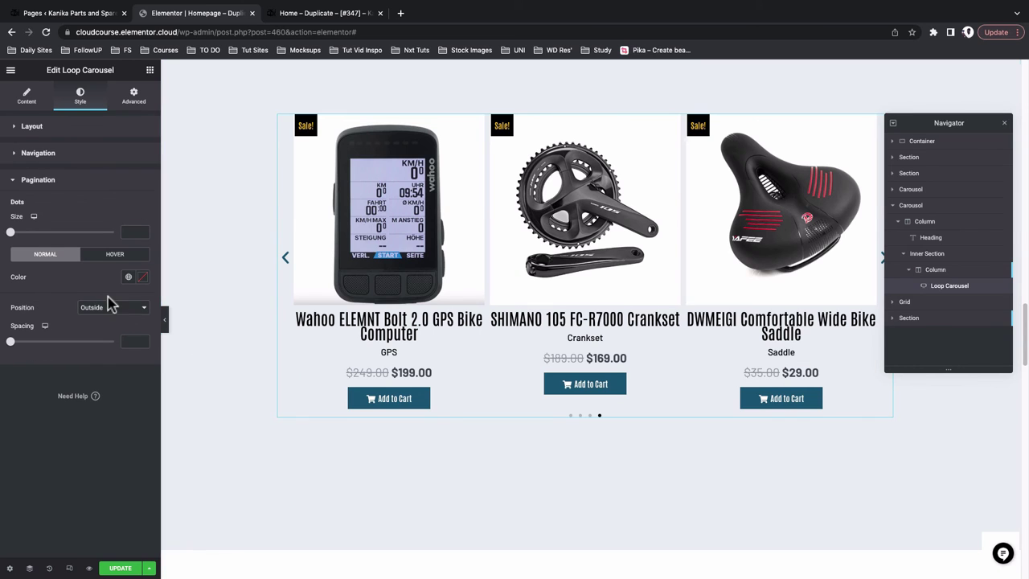
{"action": "left_click", "coordinate": [129, 232]}
{"action": "type", "text": "30"}
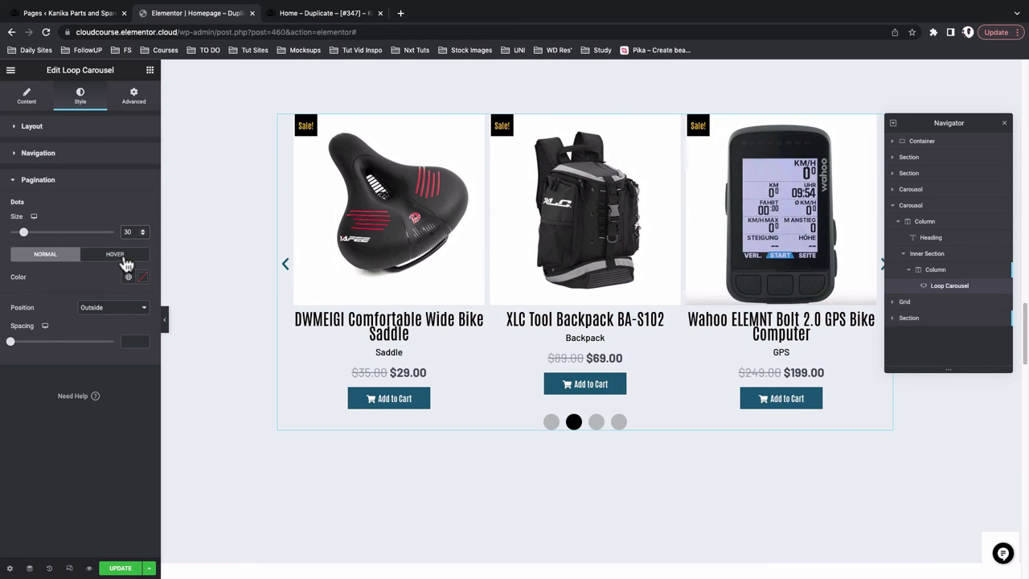
Try the Inside position for the pagination dots and return them to Outside
{"action": "left_click", "coordinate": [113, 307]}
{"action": "left_click", "coordinate": [103, 297]}
{"action": "left_click", "coordinate": [103, 307]}
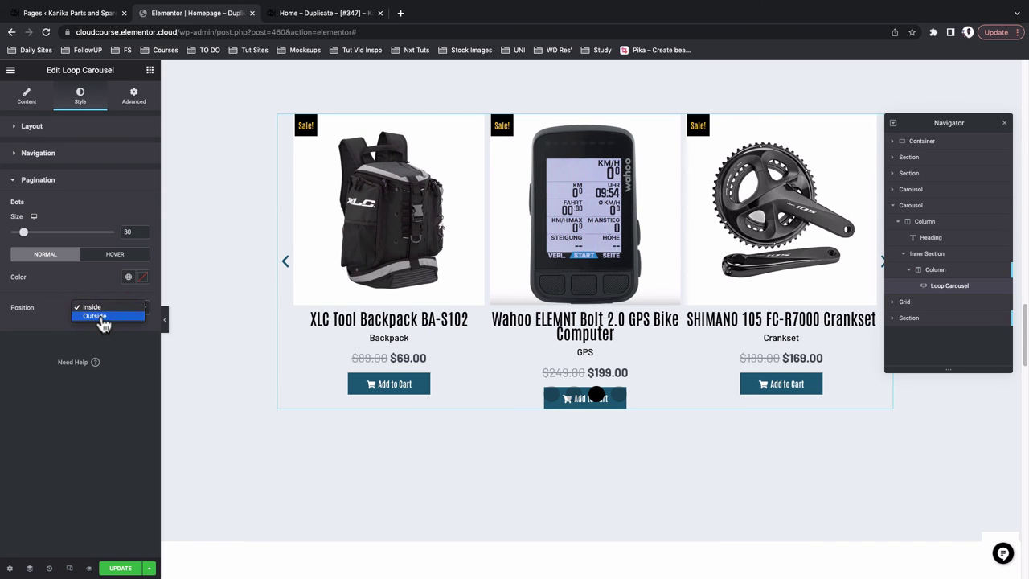
{"action": "left_click", "coordinate": [102, 318]}
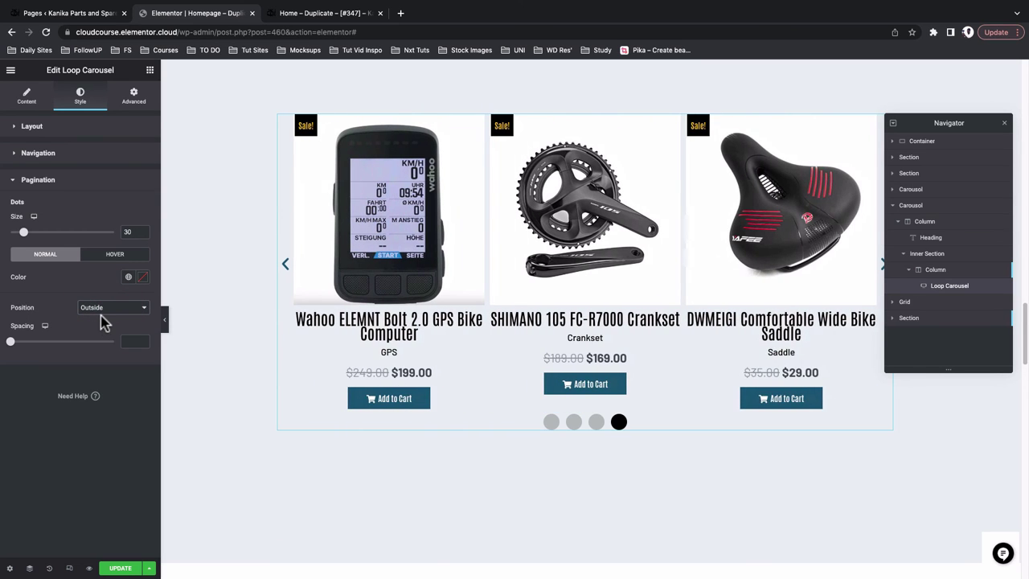
Switch to the mobile preview, set the pagination dots' size to 15 there, and advance the carousel to check it
{"action": "scroll", "coordinate": [271, 376], "scroll_direction": "up", "scroll_amount": 1}
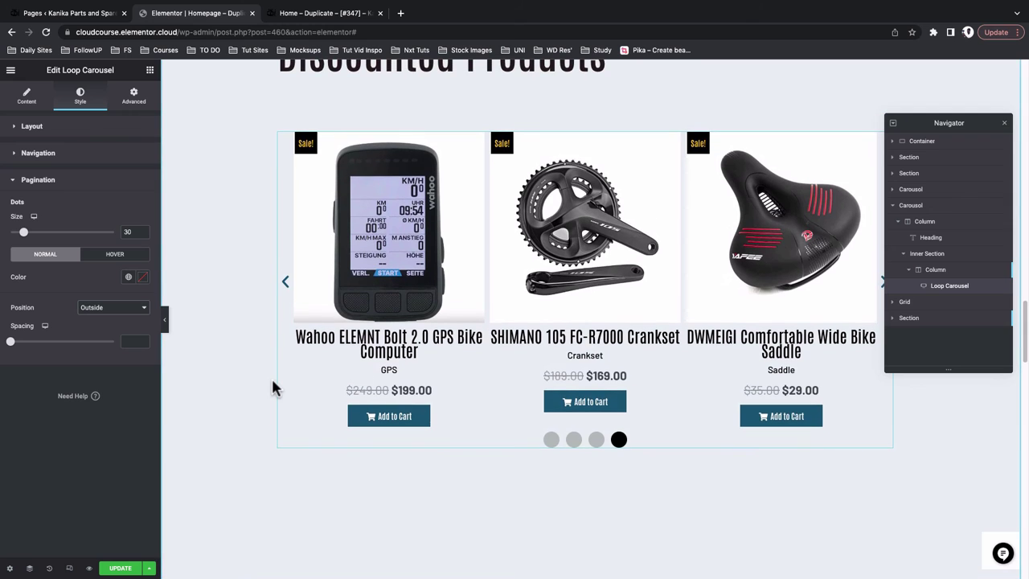
{"action": "scroll", "coordinate": [272, 382], "scroll_direction": "up", "scroll_amount": 2}
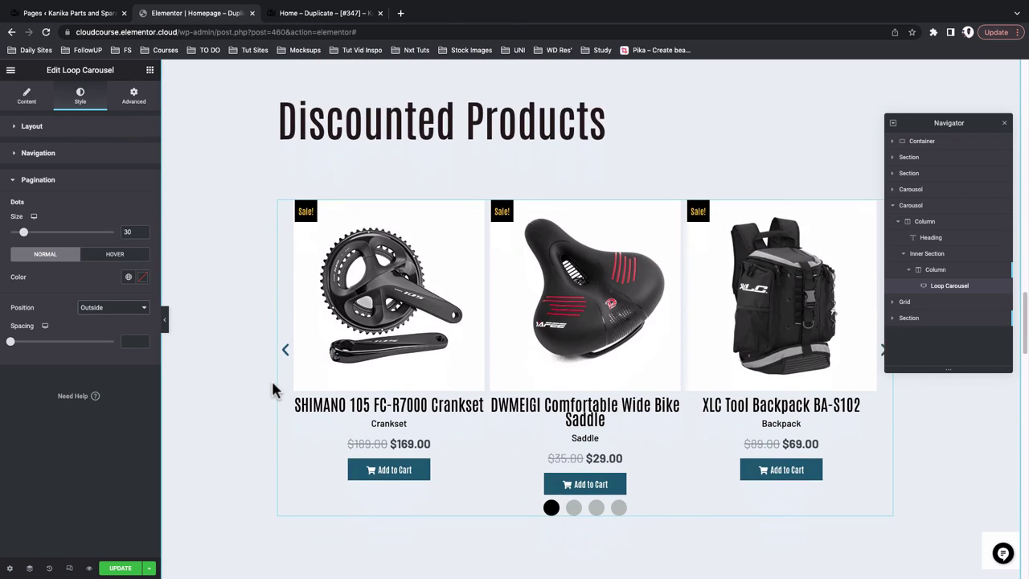
{"action": "scroll", "coordinate": [272, 383], "scroll_direction": "down", "scroll_amount": 3}
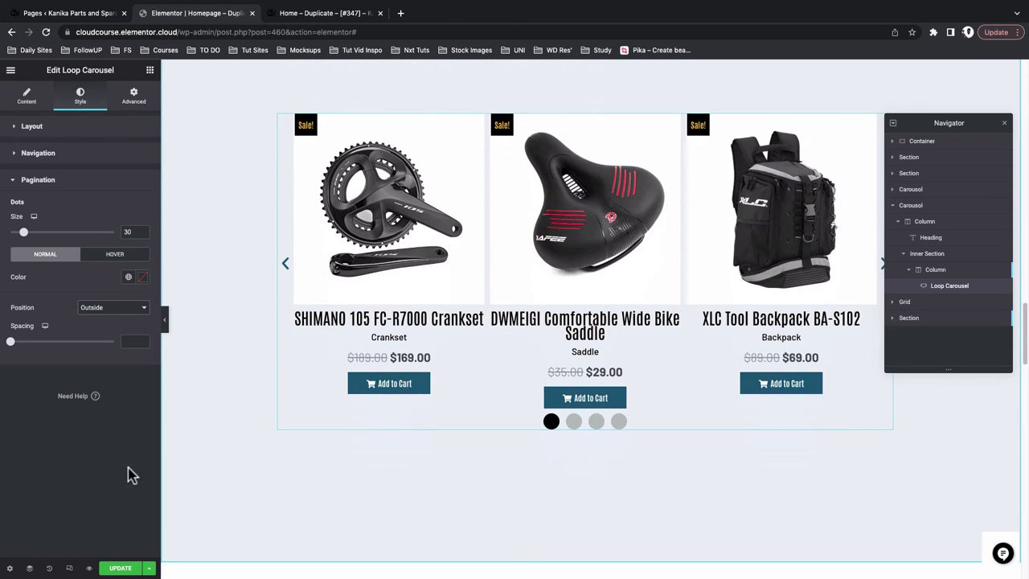
{"action": "left_click", "coordinate": [70, 569]}
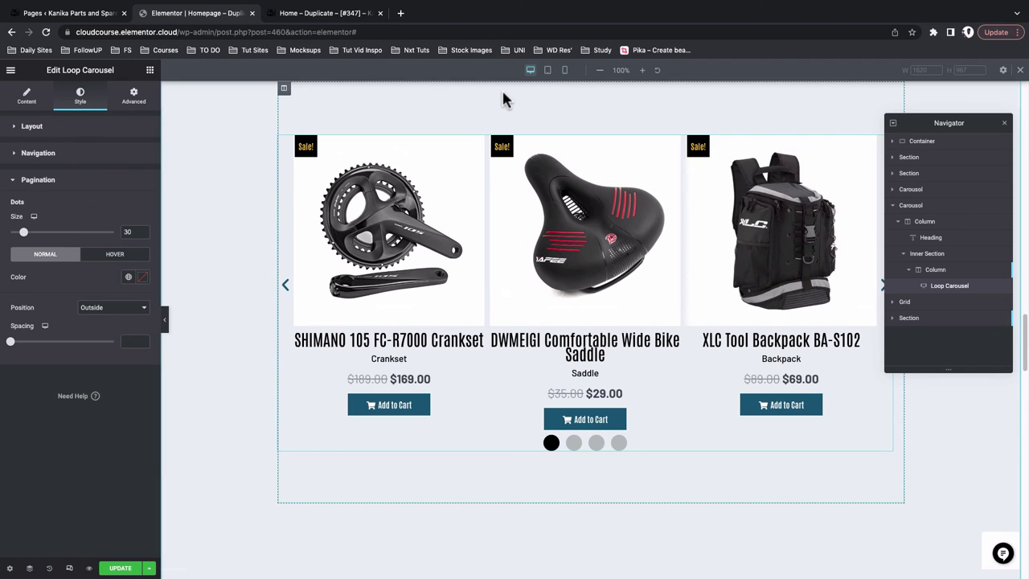
{"action": "left_click", "coordinate": [564, 70]}
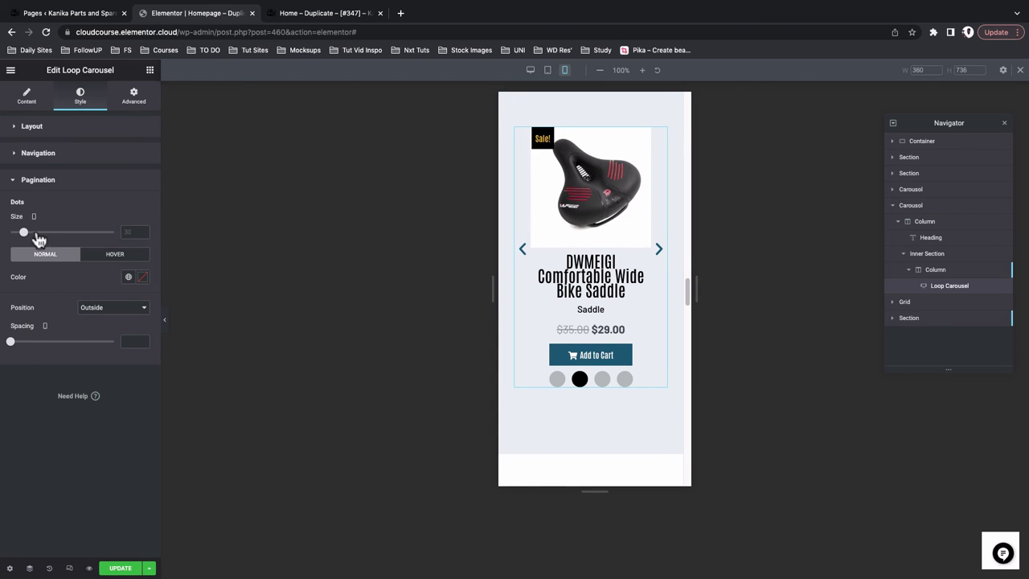
{"action": "left_click_drag", "start_coordinate": [24, 233], "coordinate": [18, 234]}
{"action": "double_click", "coordinate": [130, 231]}
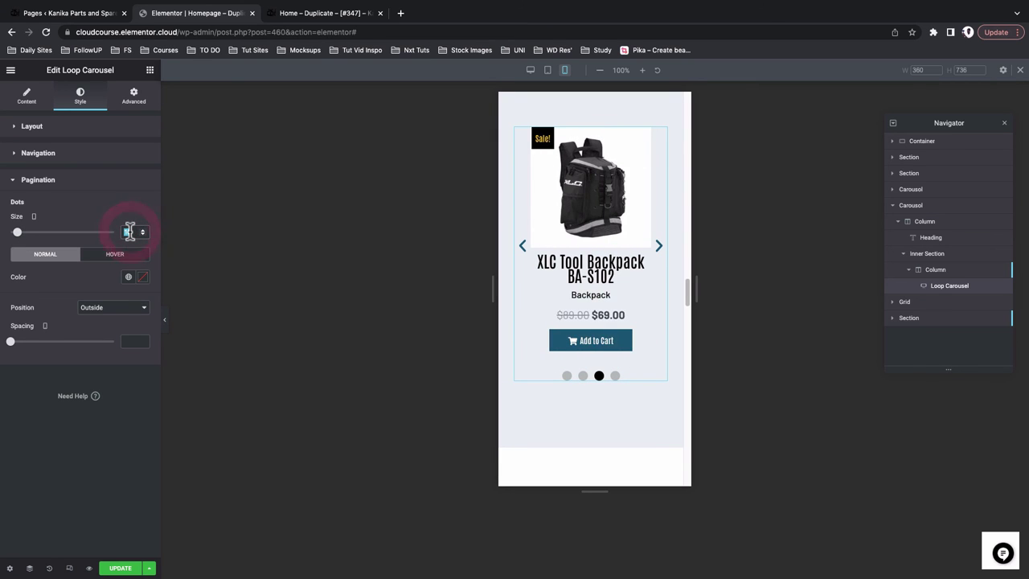
{"action": "type", "text": "15"}
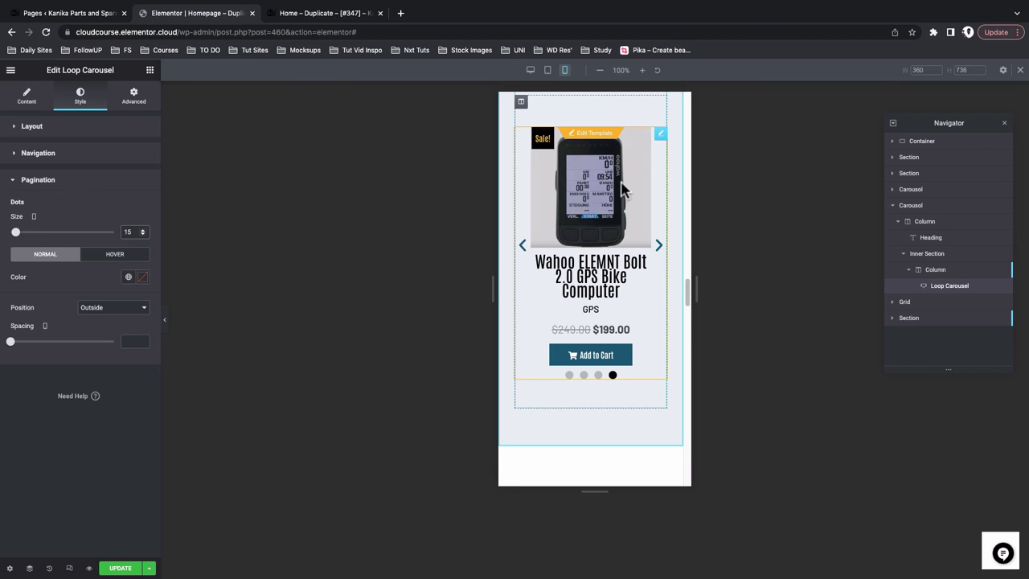
{"action": "left_click", "coordinate": [659, 246]}
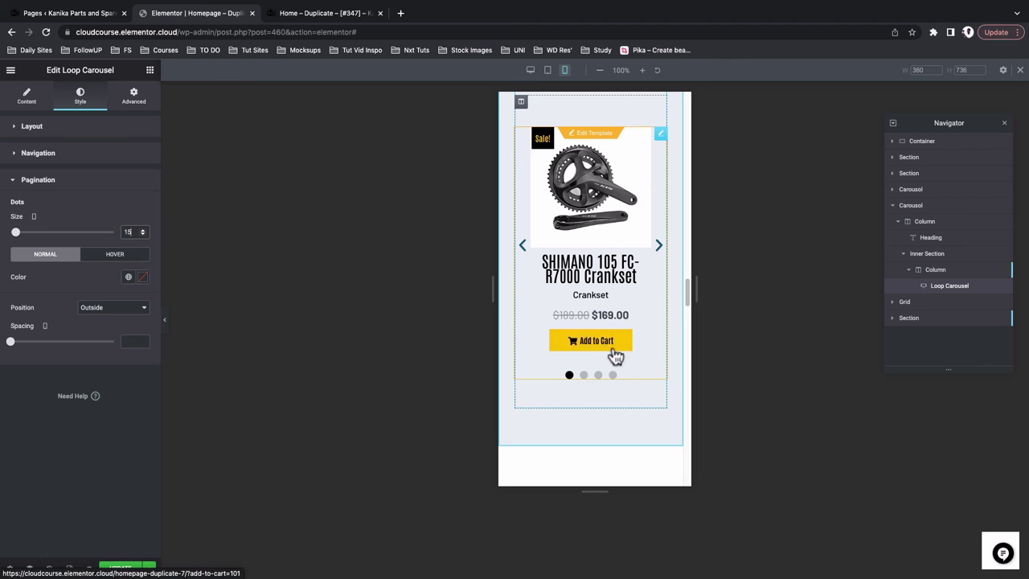
Return to the desktop preview and open the Discounted Products carousel's loop item template for editing
{"action": "left_click", "coordinate": [531, 71]}
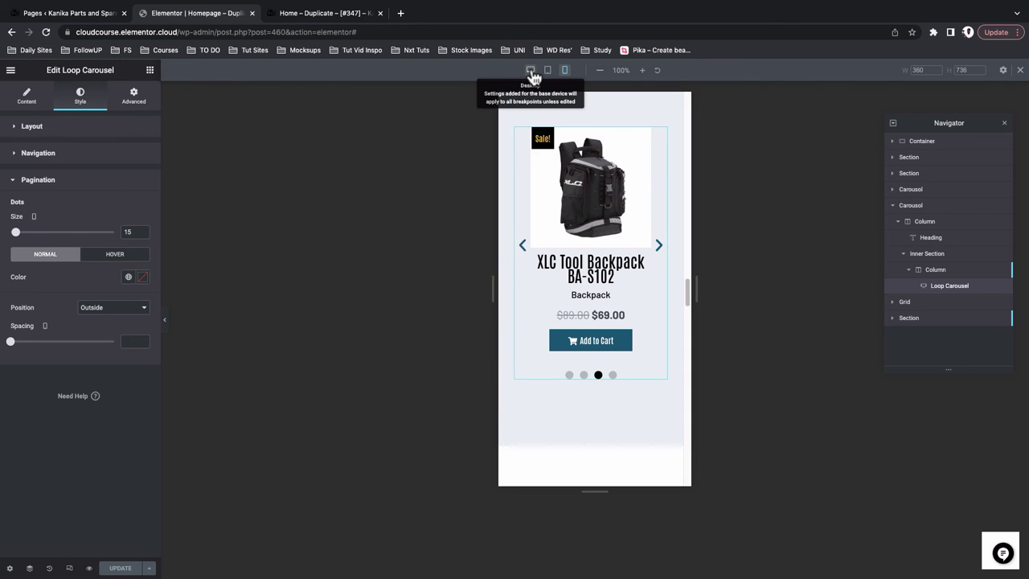
{"action": "left_click", "coordinate": [531, 71]}
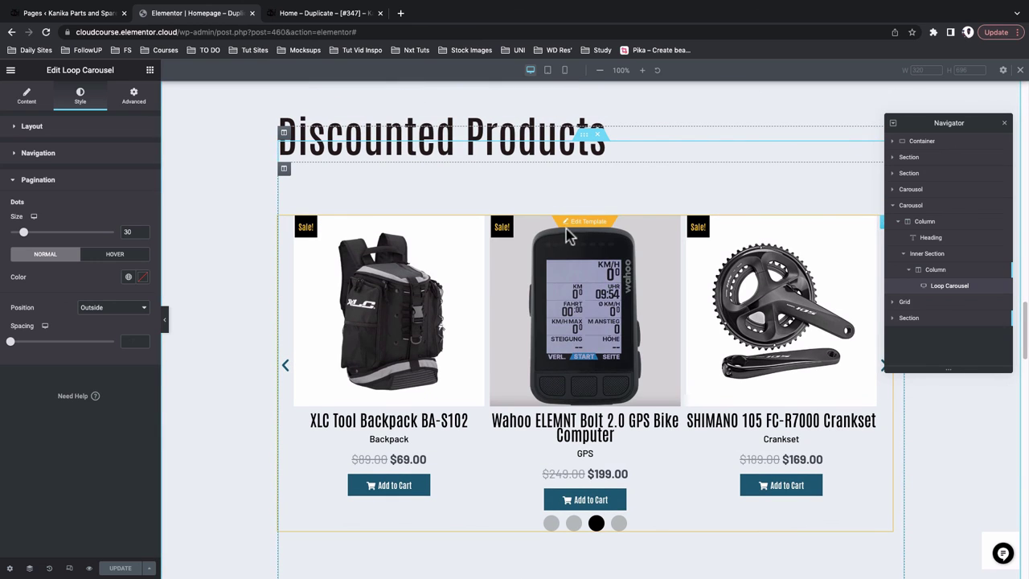
{"action": "left_click", "coordinate": [580, 227]}
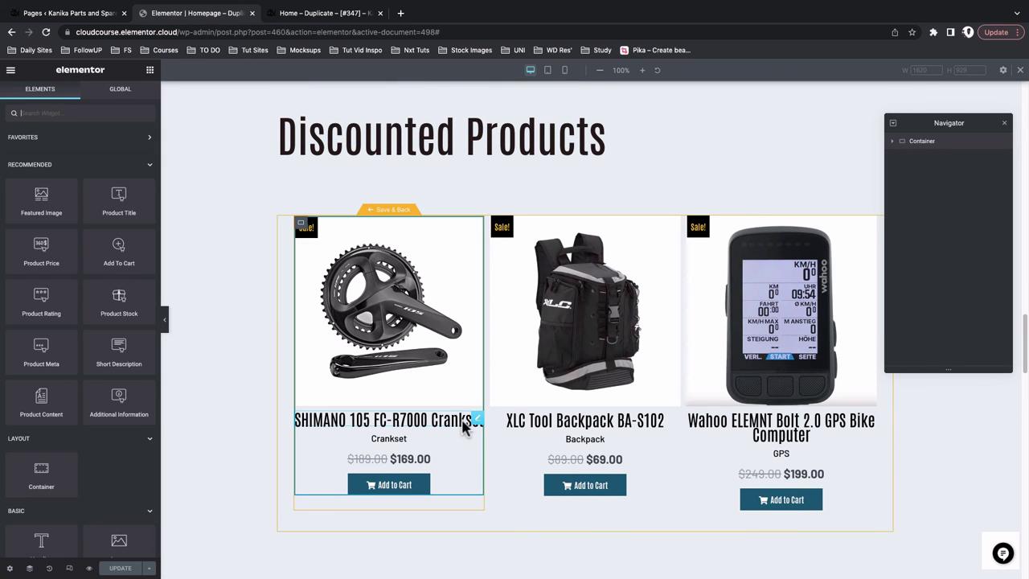
Set the product title heading's font size to 20 px for the mobile view
{"action": "left_click", "coordinate": [477, 420]}
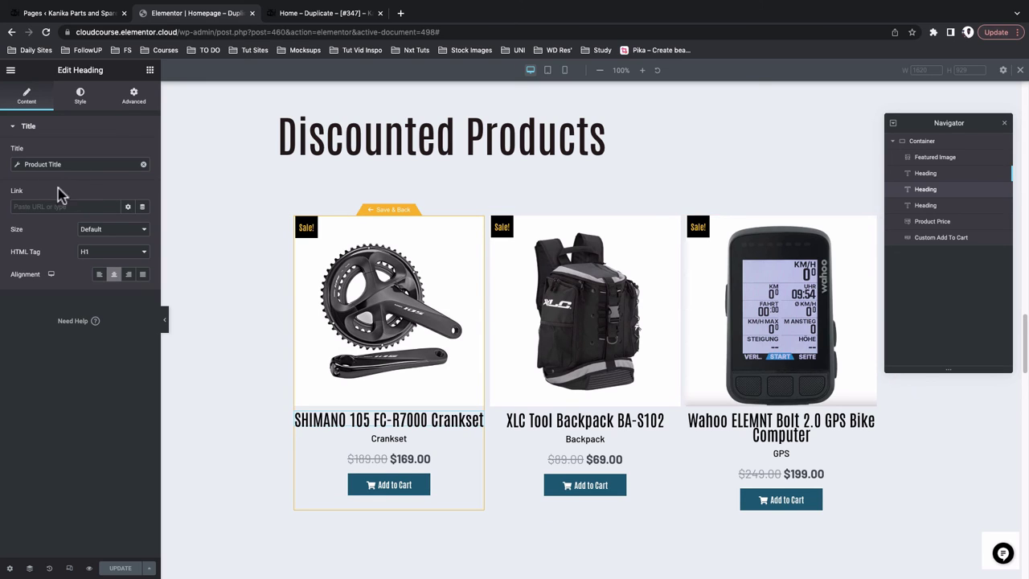
{"action": "left_click", "coordinate": [78, 98]}
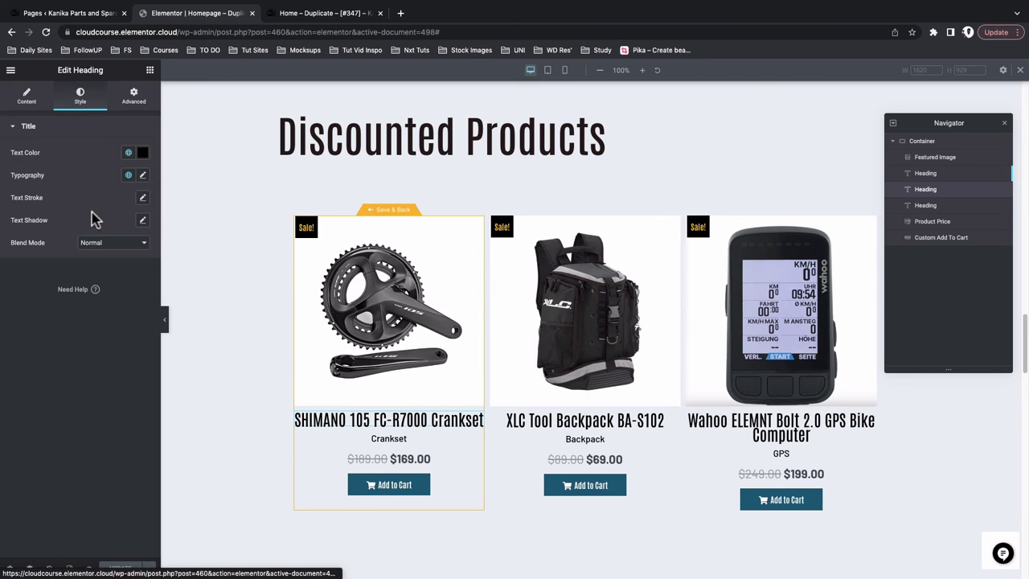
{"action": "left_click", "coordinate": [143, 177]}
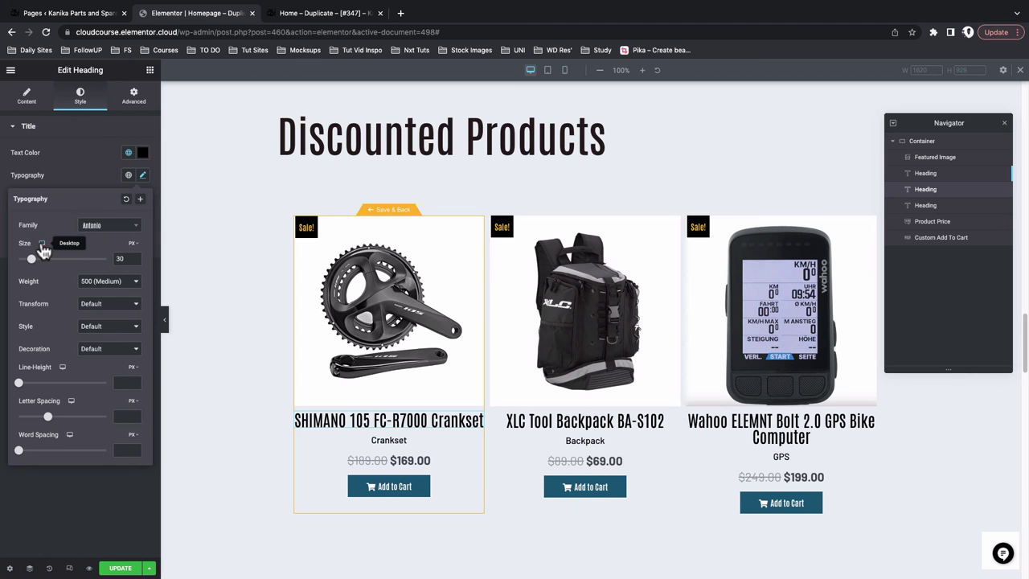
{"action": "left_click", "coordinate": [42, 276]}
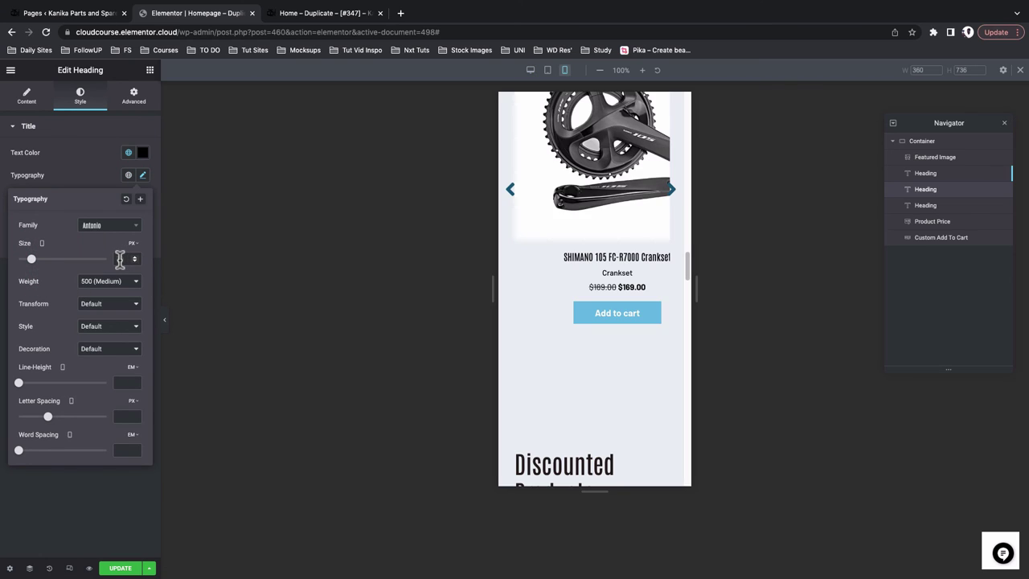
{"action": "left_click", "coordinate": [121, 259]}
{"action": "type", "text": "2"}
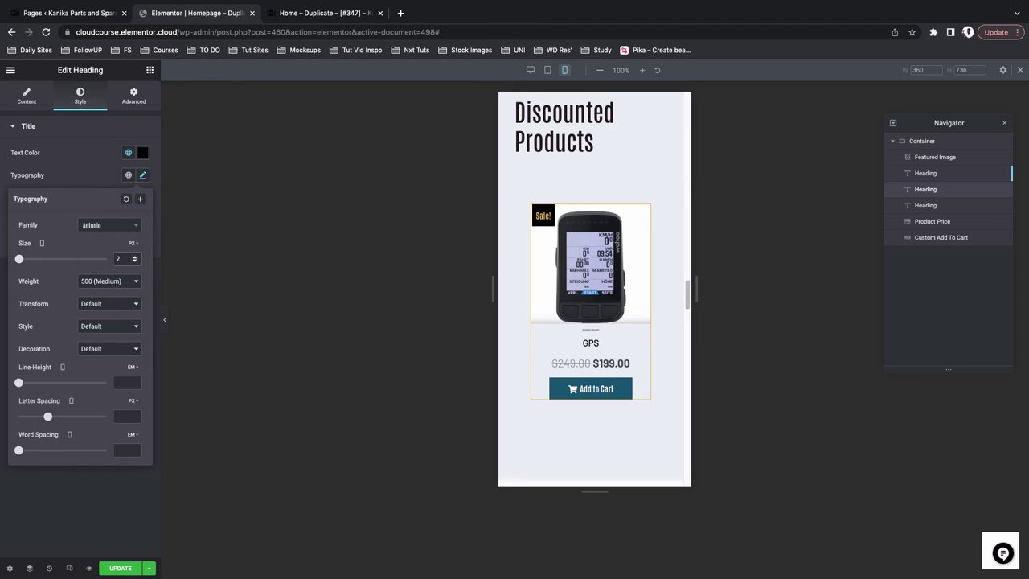
{"action": "type", "text": "0"}
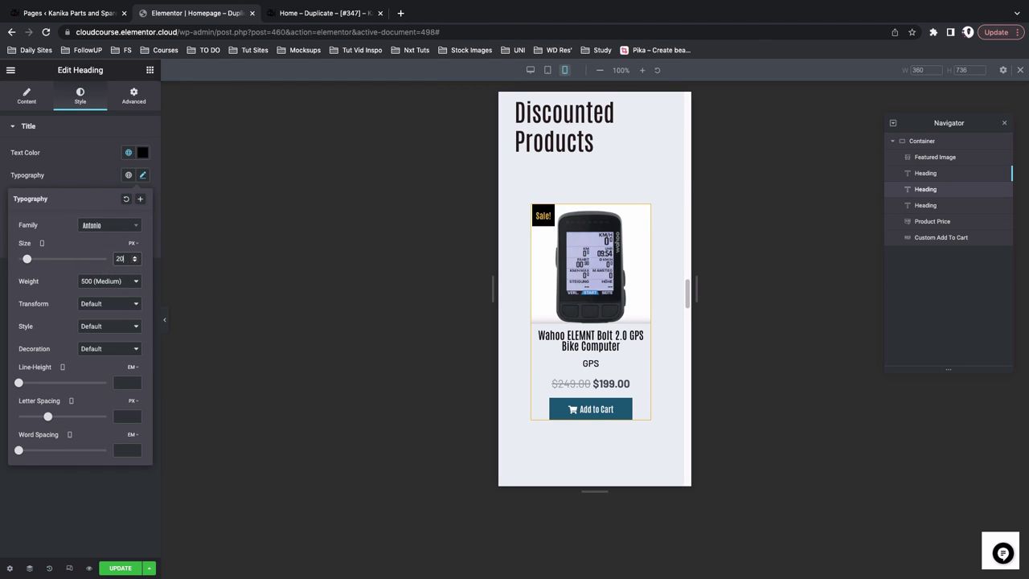
Set the product title's line height to 1.2 em for mobile and close its typography settings
{"action": "left_click", "coordinate": [125, 383]}
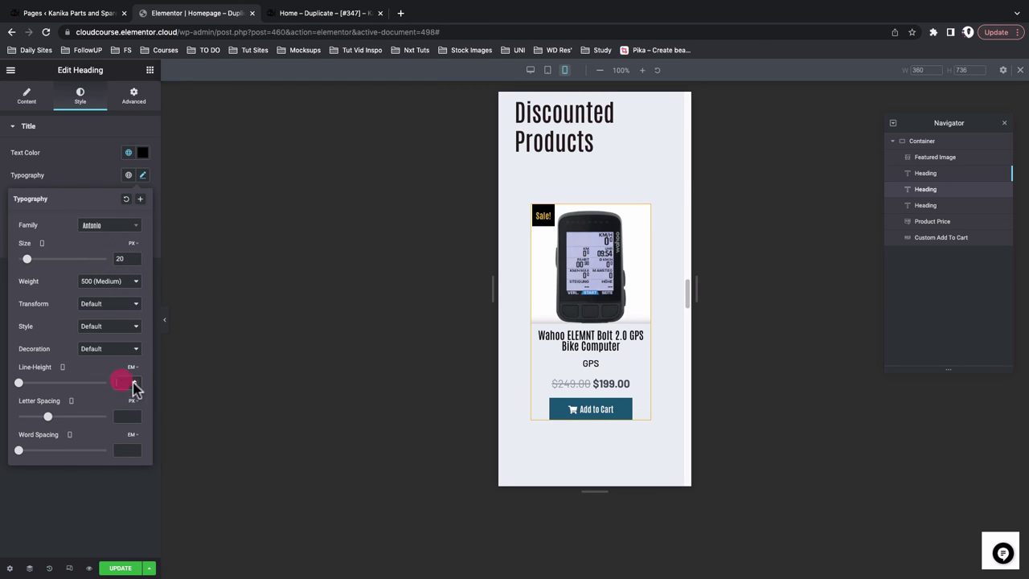
{"action": "type", "text": "1"}
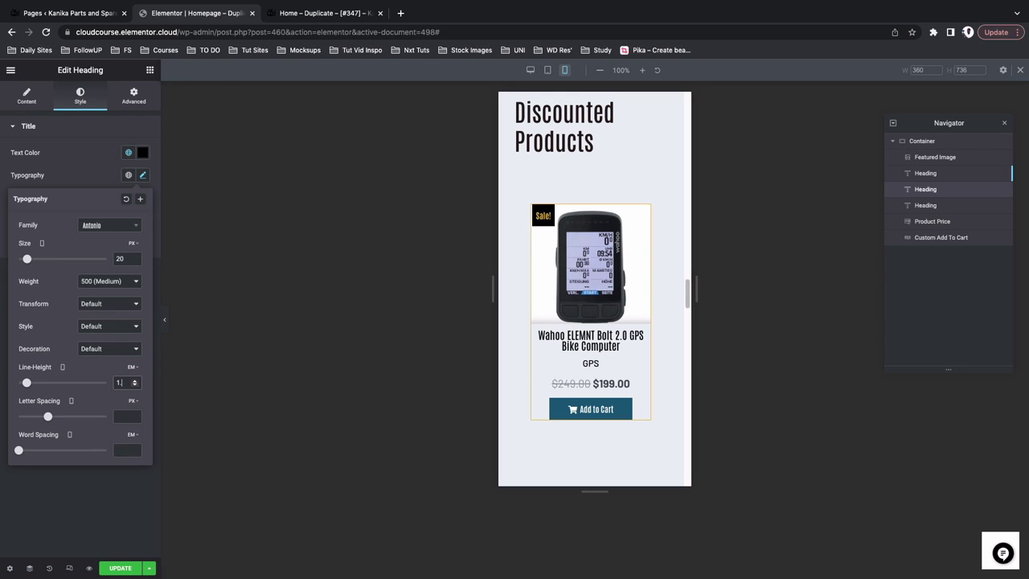
{"action": "type", "text": ".5"}
{"action": "key", "text": "BackSpace"}
{"action": "type", "text": "2"}
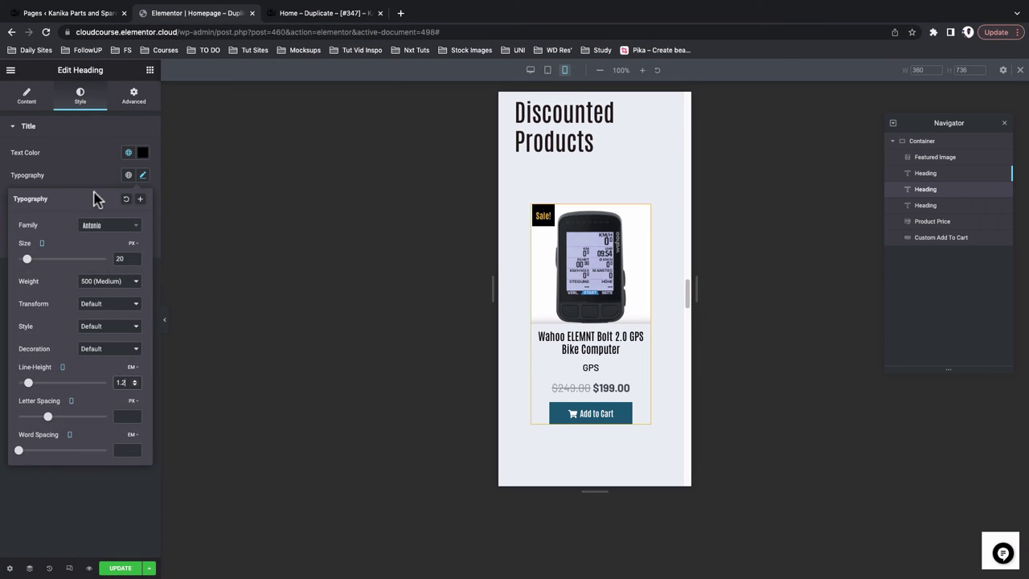
{"action": "left_click", "coordinate": [99, 175]}
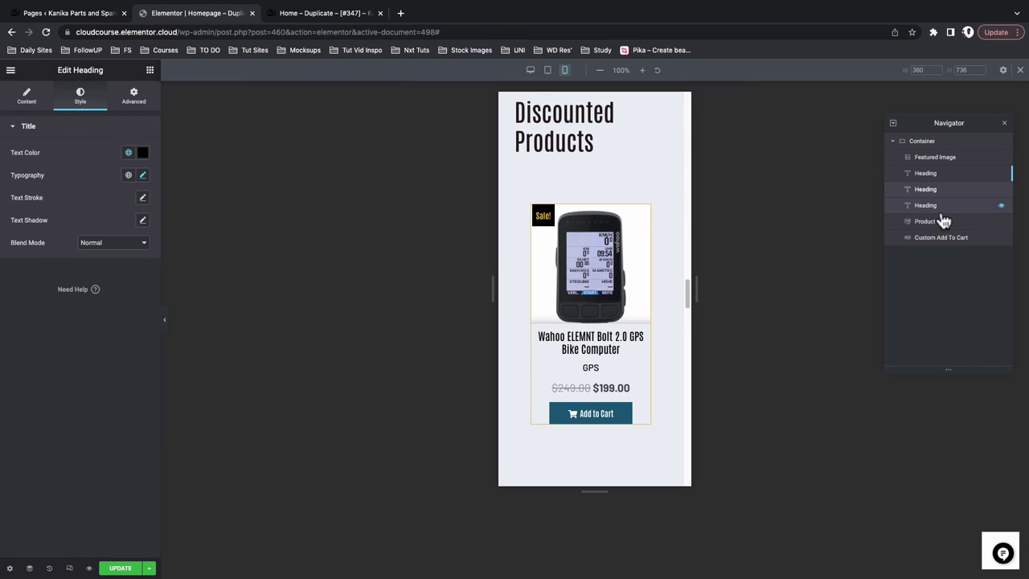
Set the Sale! badge heading's horizontal offset to 0 px for mobile and save the template
{"action": "left_click", "coordinate": [947, 223]}
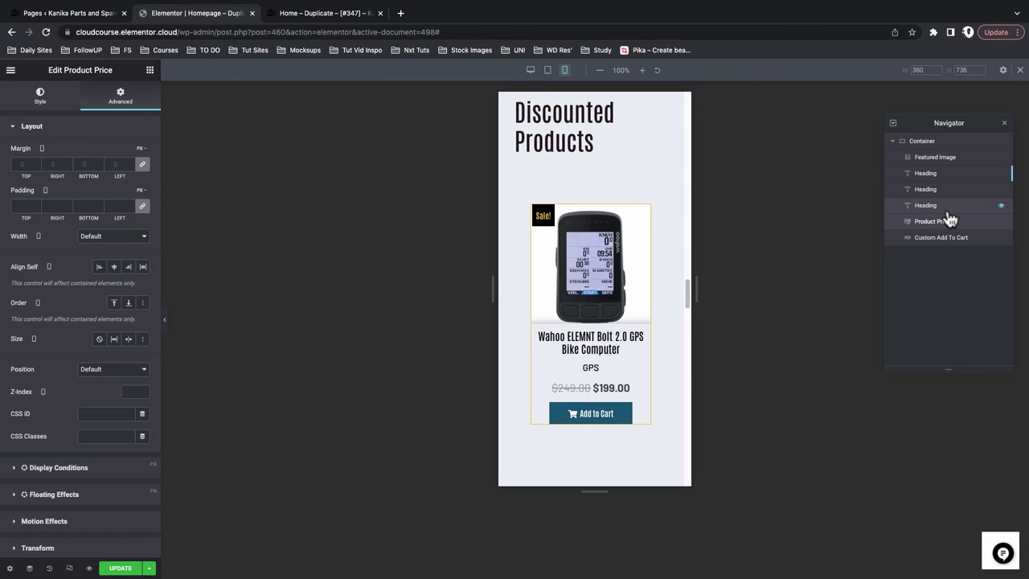
{"action": "left_click", "coordinate": [948, 207]}
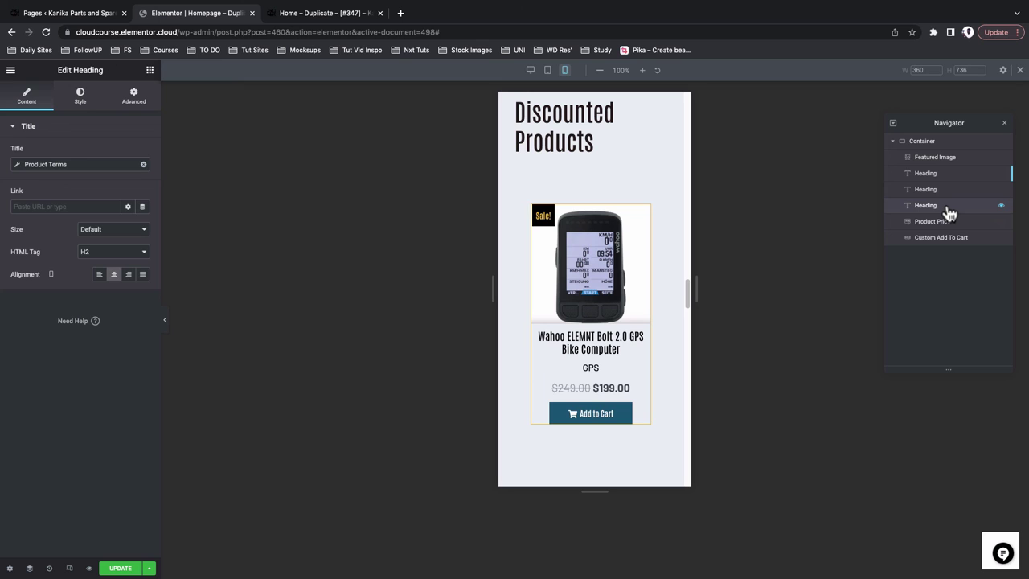
{"action": "left_click", "coordinate": [949, 189]}
{"action": "left_click", "coordinate": [933, 173]}
{"action": "left_click", "coordinate": [129, 111]}
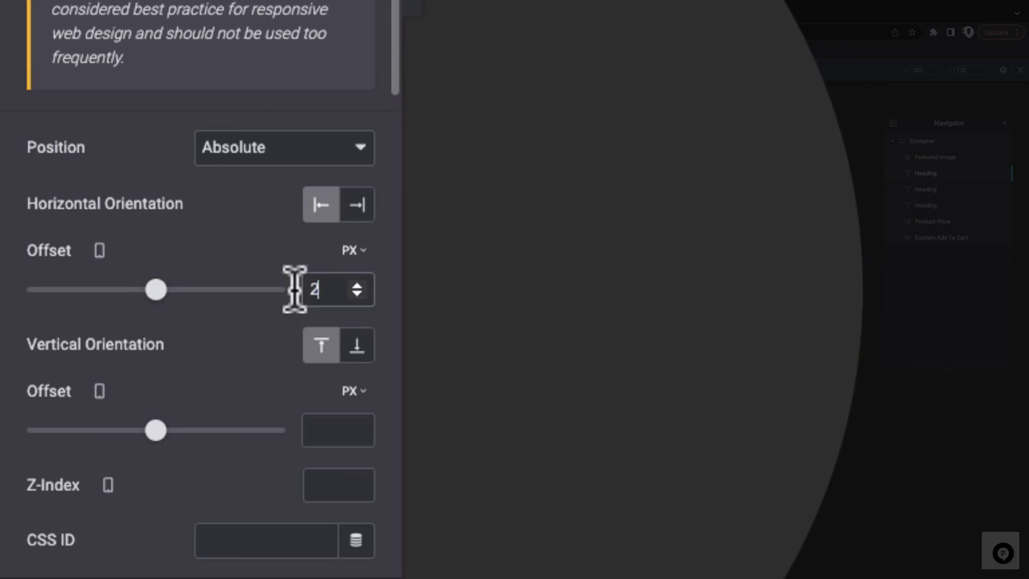
{"action": "left_click_drag", "start_coordinate": [127, 442], "coordinate": [107, 443]}
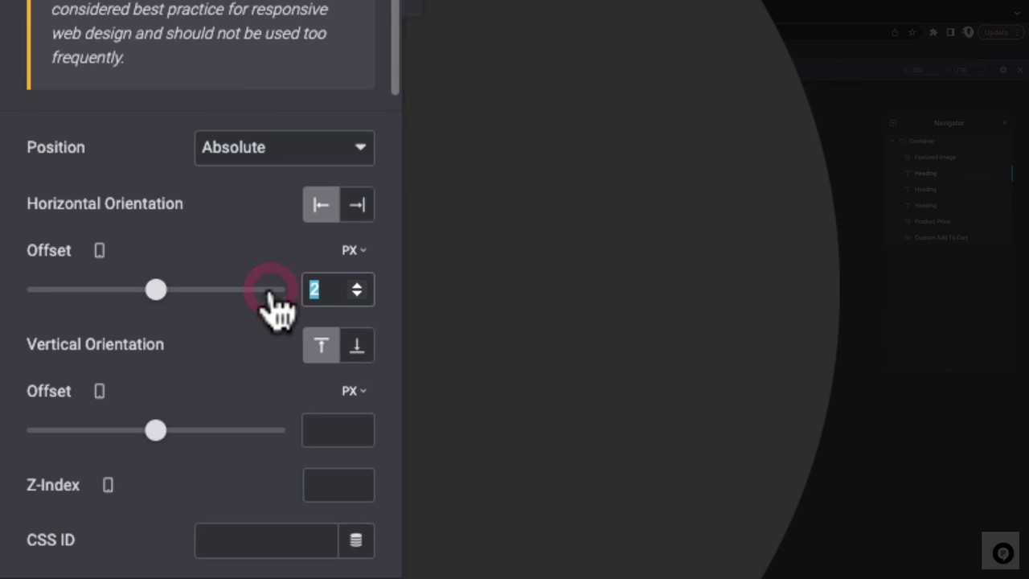
{"action": "type", "text": "0"}
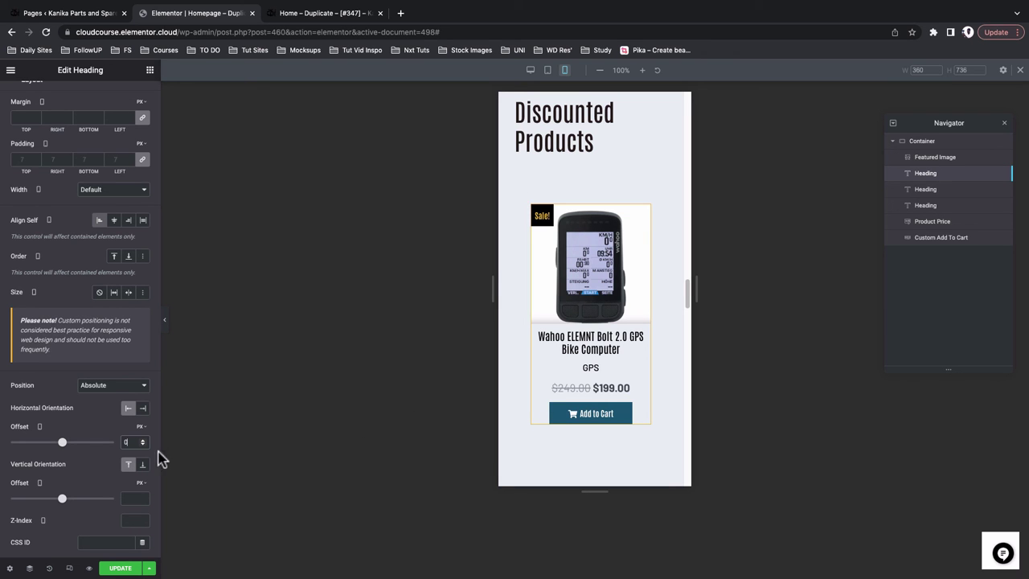
{"action": "left_click", "coordinate": [121, 569]}
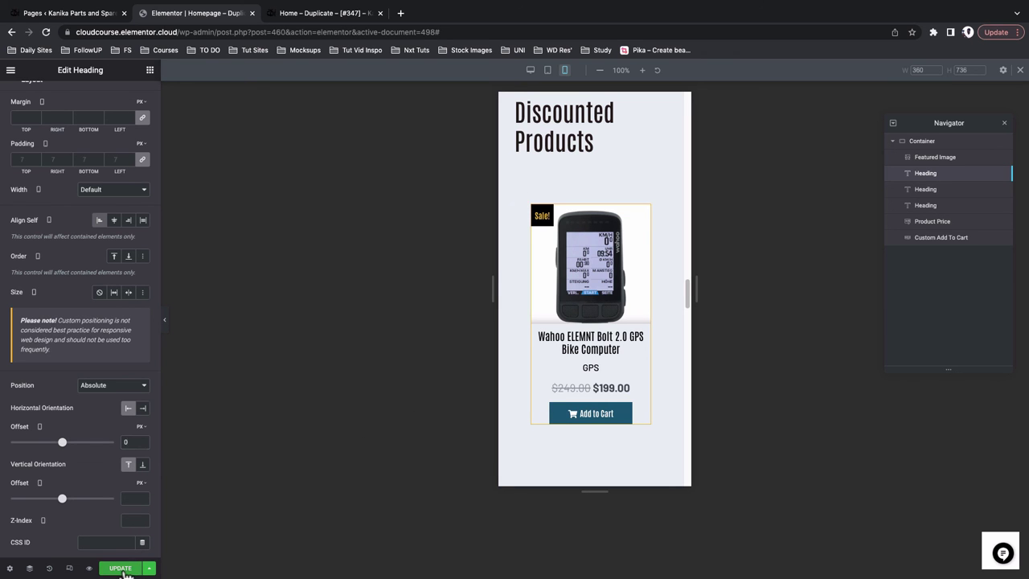
Return to the desktop preview and compare the loop carousel's product cards with the older Discounted Products carousel above it
{"action": "left_click", "coordinate": [530, 72]}
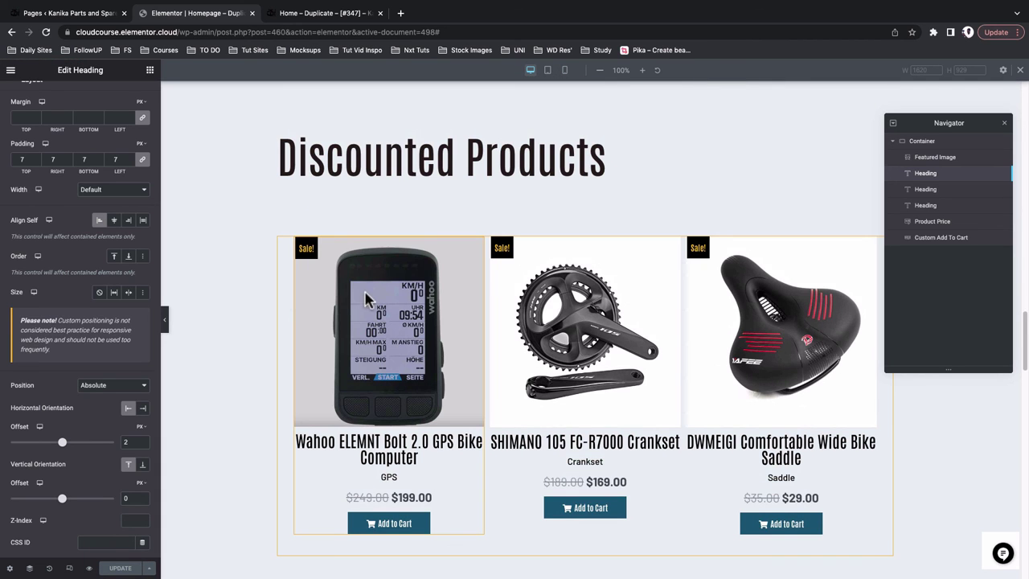
{"action": "left_click", "coordinate": [232, 344]}
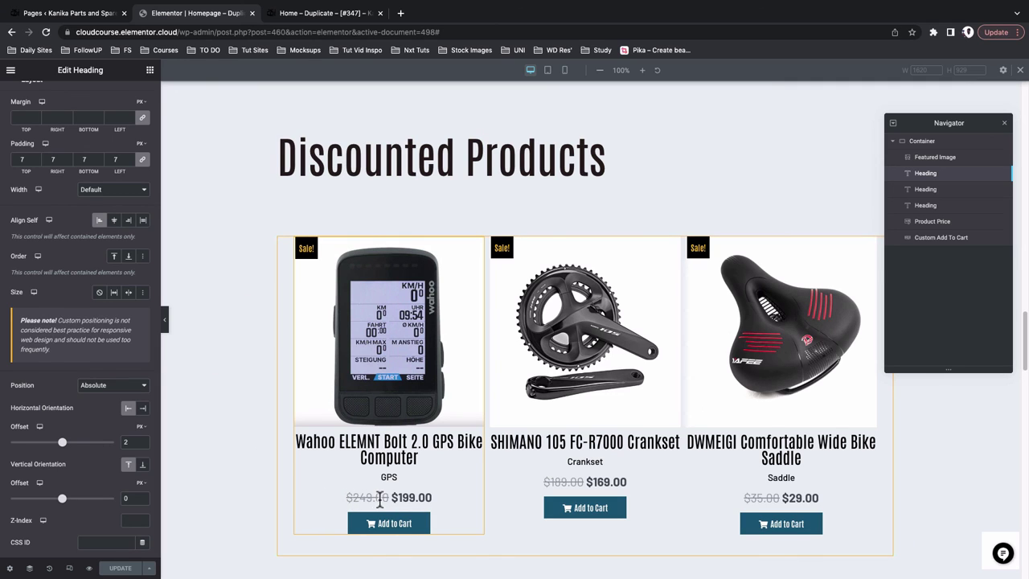
{"action": "scroll", "coordinate": [386, 402], "scroll_direction": "up", "scroll_amount": 5}
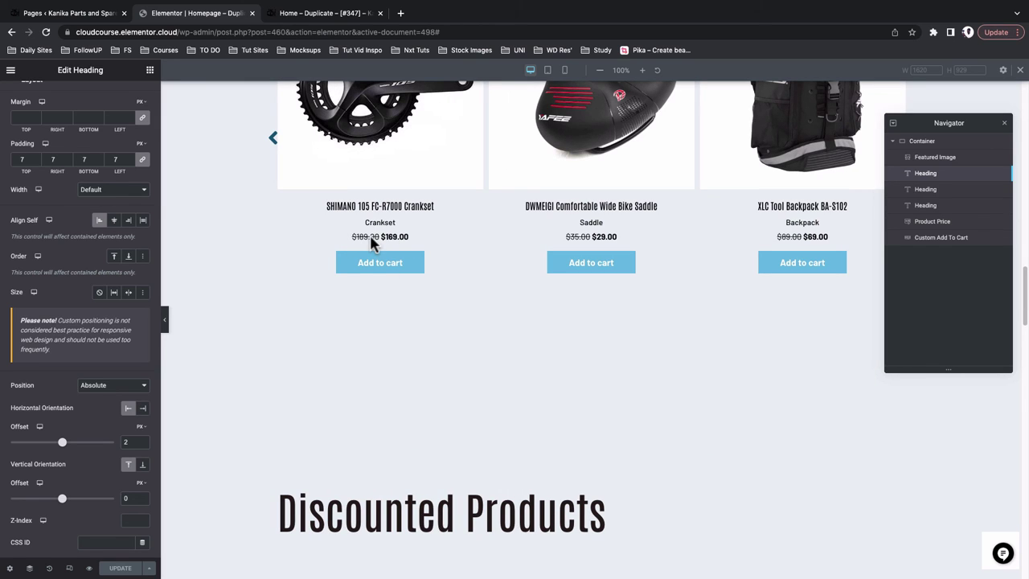
{"action": "scroll", "coordinate": [367, 352], "scroll_direction": "down", "scroll_amount": 5}
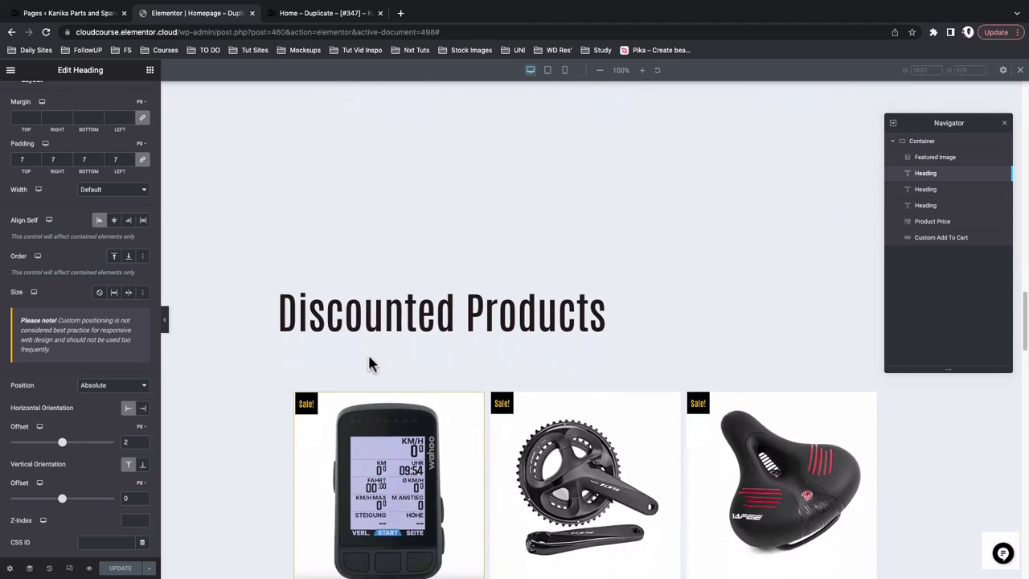
{"action": "scroll", "coordinate": [369, 364], "scroll_direction": "down", "scroll_amount": 1}
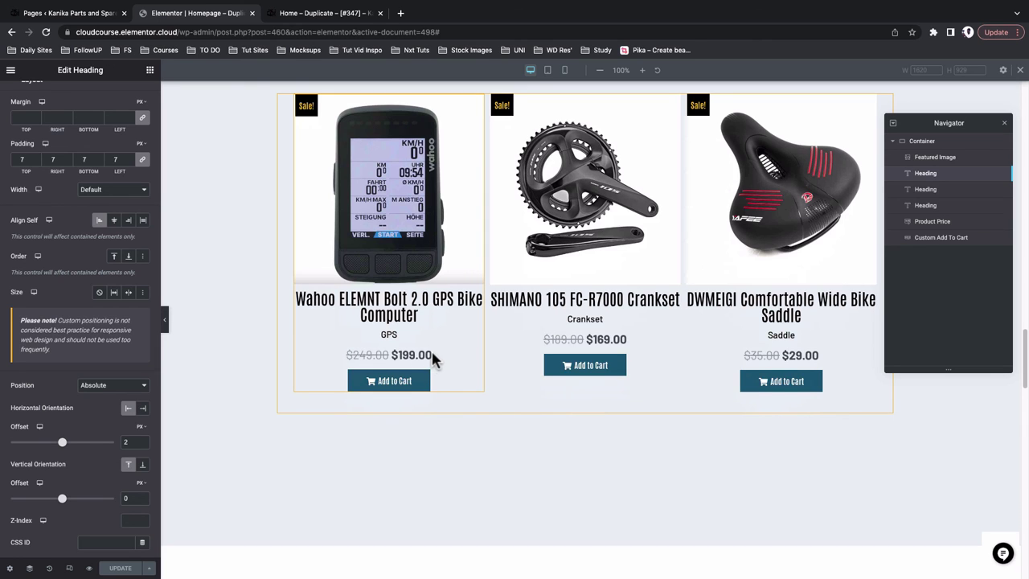
{"action": "scroll", "coordinate": [431, 368], "scroll_direction": "up", "scroll_amount": 3}
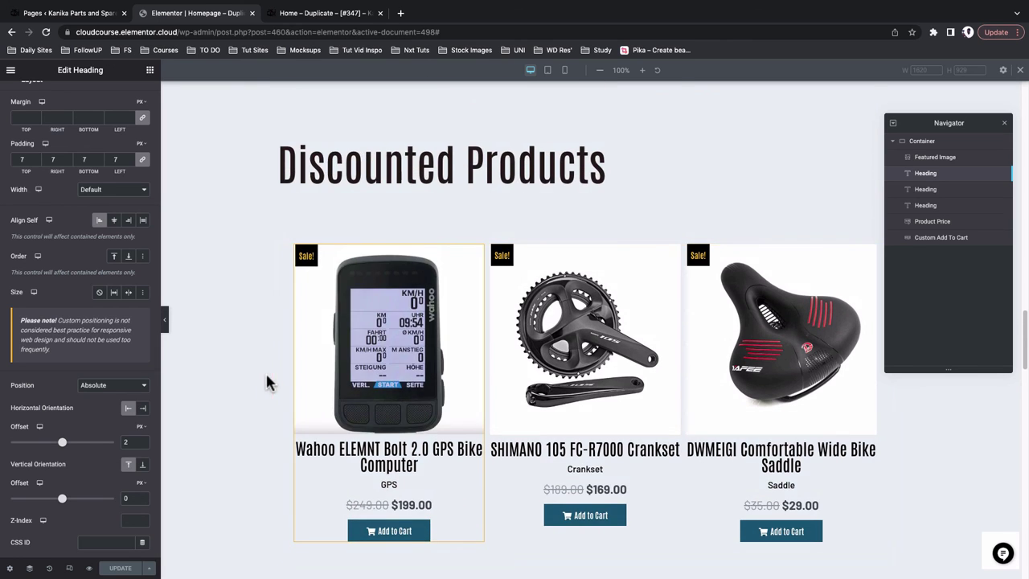
{"action": "scroll", "coordinate": [266, 386], "scroll_direction": "up", "scroll_amount": 10}
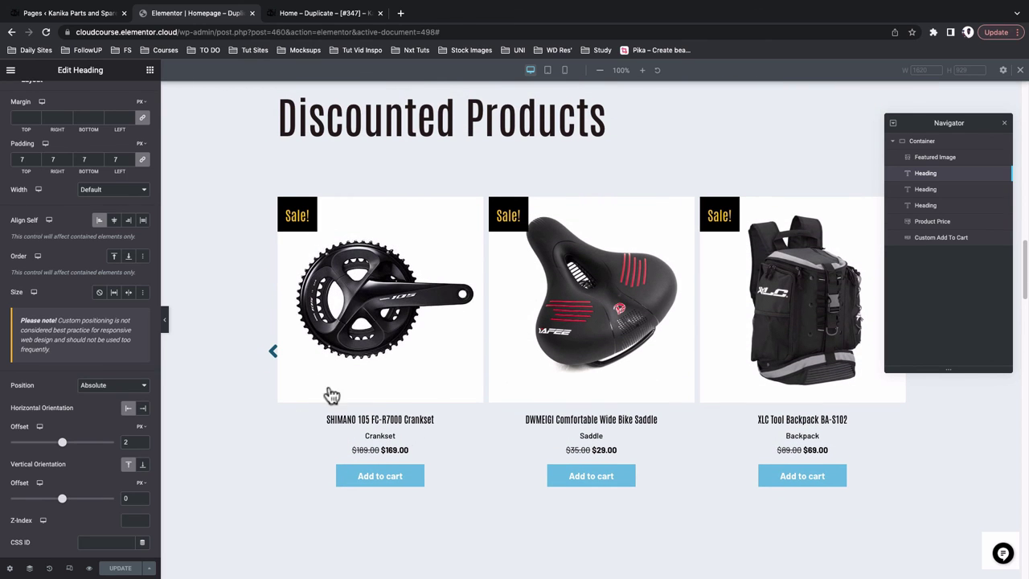
{"action": "scroll", "coordinate": [437, 455], "scroll_direction": "down", "scroll_amount": 12}
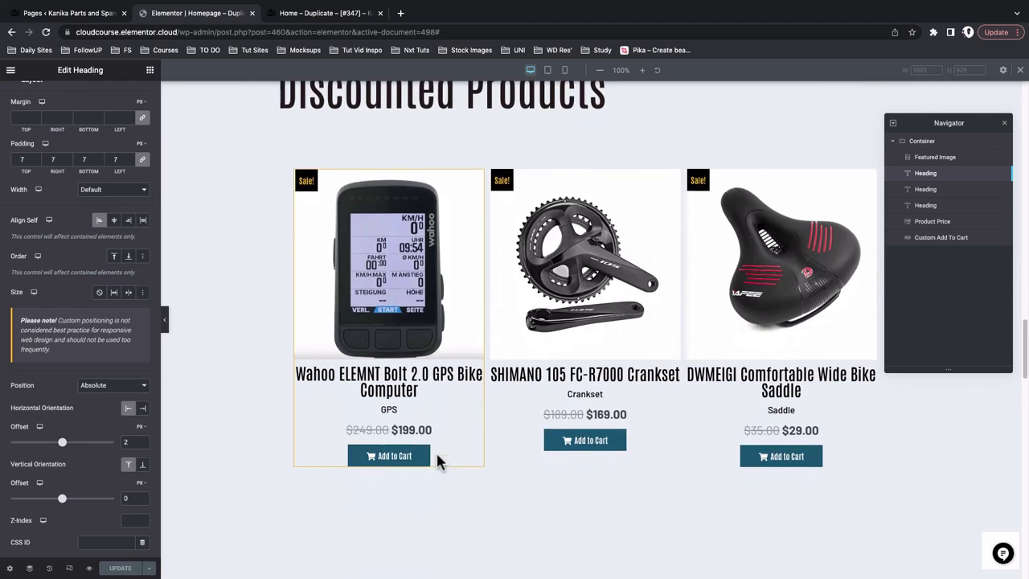
{"action": "scroll", "coordinate": [432, 375], "scroll_direction": "up", "scroll_amount": 4}
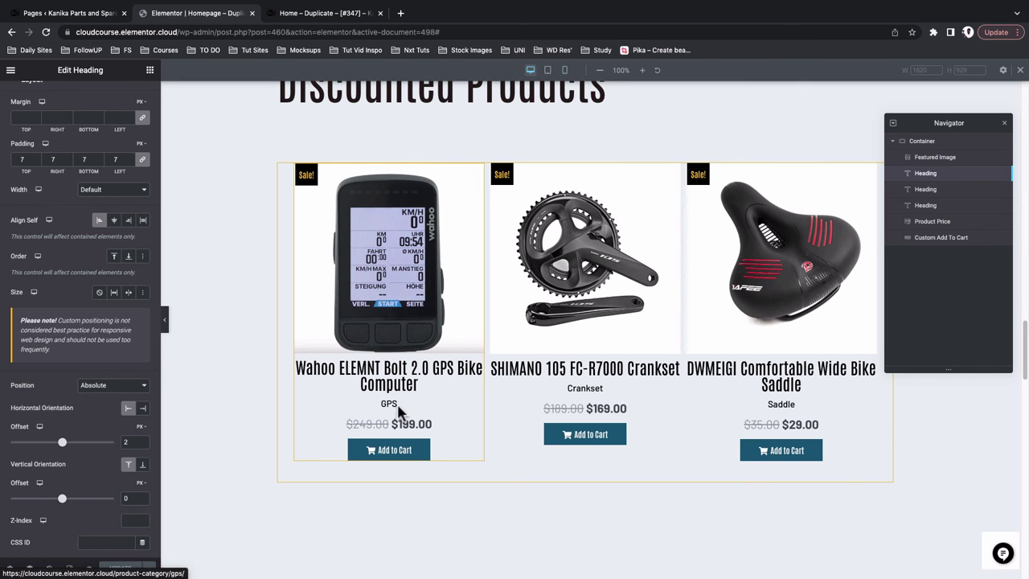
{"action": "left_click", "coordinate": [402, 452]}
Delete the older Discounted Products carousel section, the one with the light blue Add to cart buttons
{"action": "scroll", "coordinate": [462, 382], "scroll_direction": "down", "scroll_amount": 3}
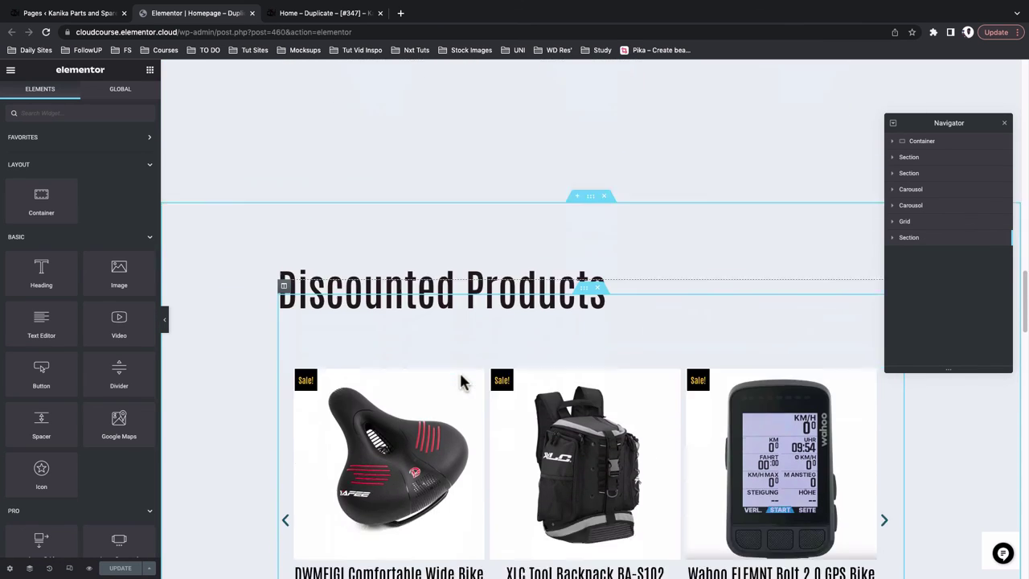
{"action": "scroll", "coordinate": [461, 378], "scroll_direction": "up", "scroll_amount": 4}
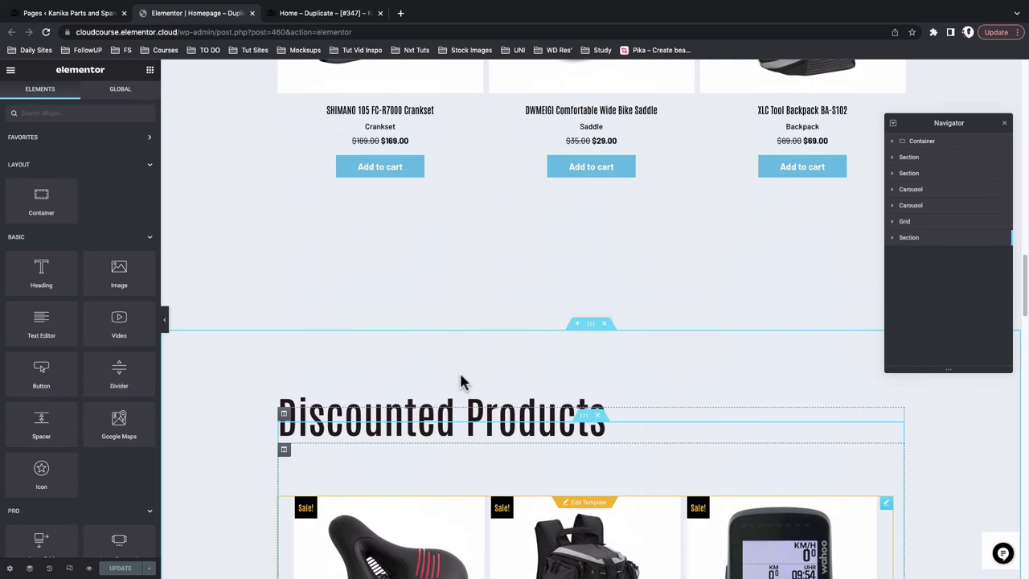
{"action": "scroll", "coordinate": [462, 384], "scroll_direction": "down", "scroll_amount": 3}
{"action": "scroll", "coordinate": [483, 363], "scroll_direction": "up", "scroll_amount": 1}
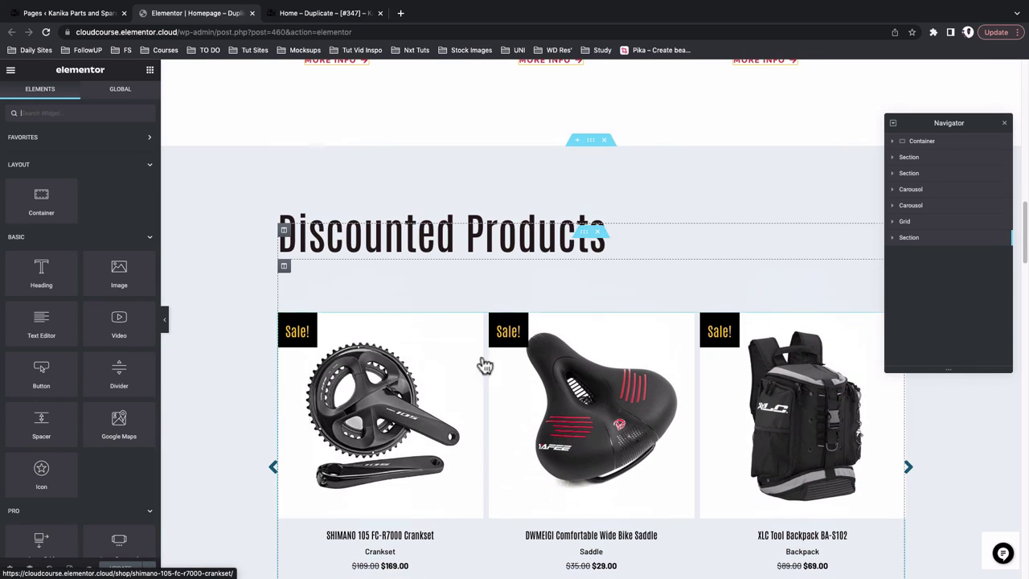
{"action": "left_click", "coordinate": [604, 140]}
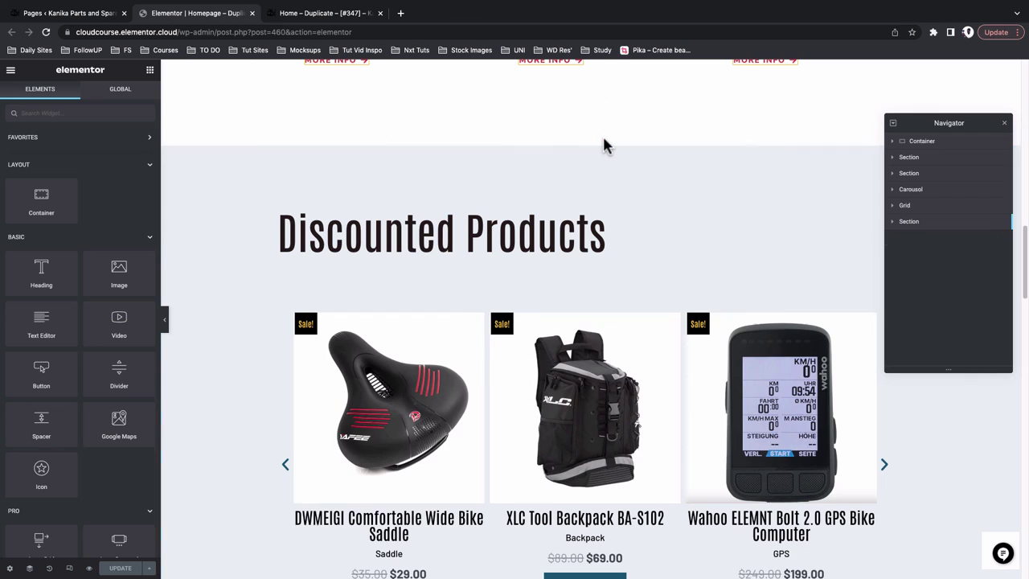
Update the homepage and review the remaining Discounted Products carousel on the live page
{"action": "scroll", "coordinate": [602, 214], "scroll_direction": "down", "scroll_amount": 2}
{"action": "left_click", "coordinate": [482, 361]}
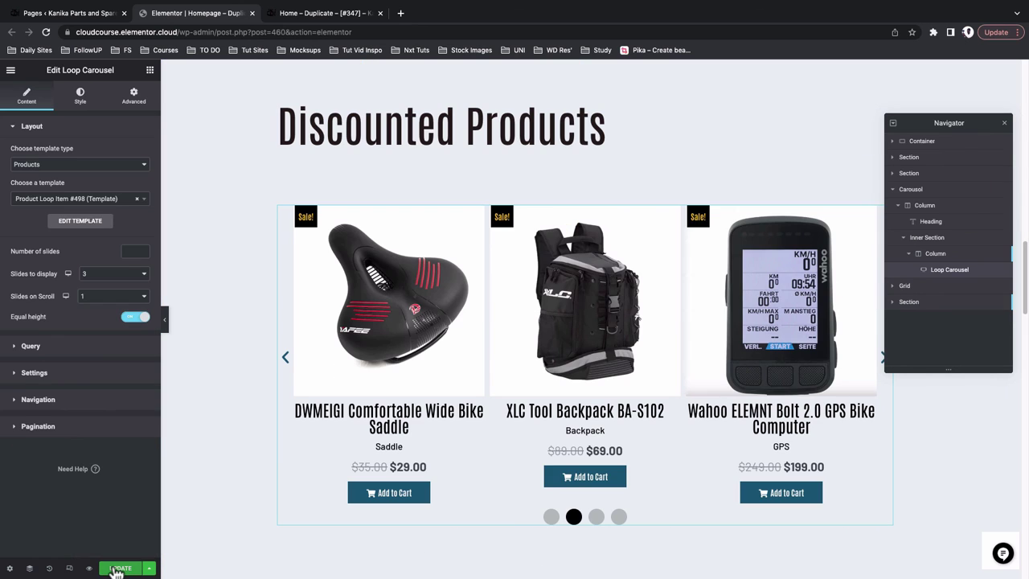
{"action": "left_click", "coordinate": [117, 569]}
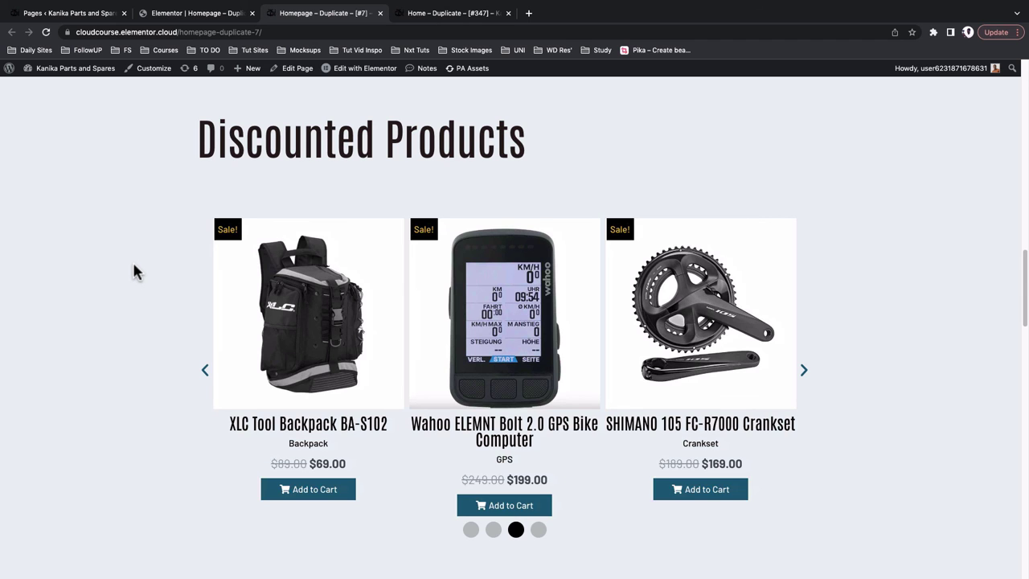
{"action": "scroll", "coordinate": [653, 218], "scroll_direction": "down", "scroll_amount": 5}
{"action": "scroll", "coordinate": [527, 256], "scroll_direction": "up", "scroll_amount": 4}
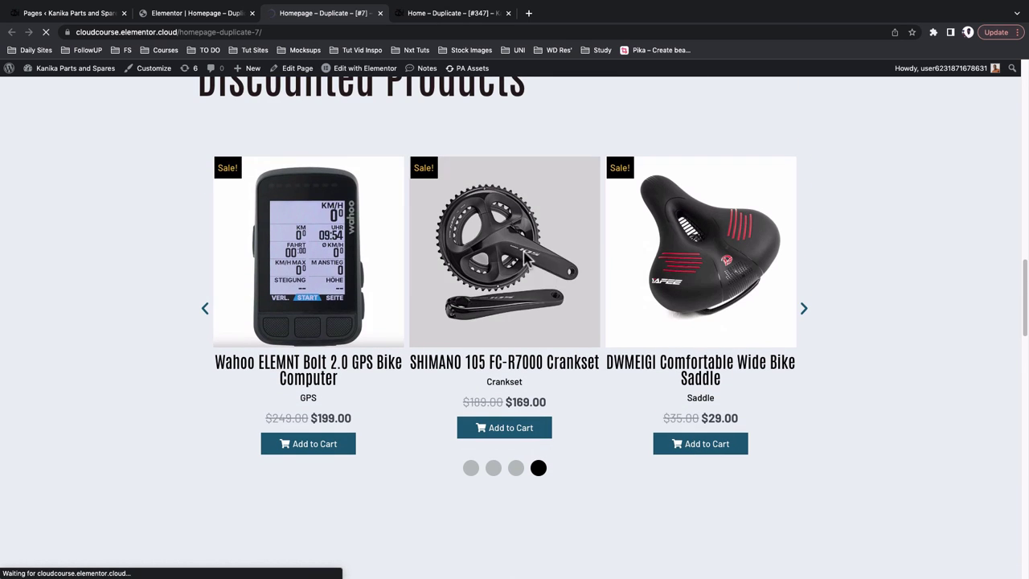
Add the Wahoo ELEMNT Bolt 2.0 GPS Bike Computer from the Discounted Products carousel to the cart and proceed to checkout
{"action": "left_click", "coordinate": [317, 450]}
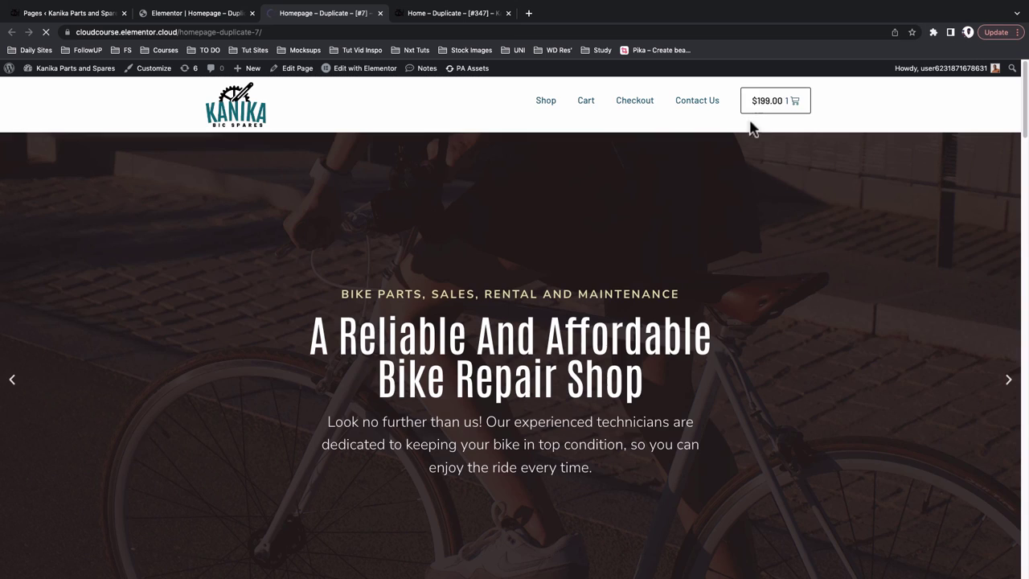
{"action": "left_click", "coordinate": [765, 102]}
{"action": "left_click", "coordinate": [941, 242]}
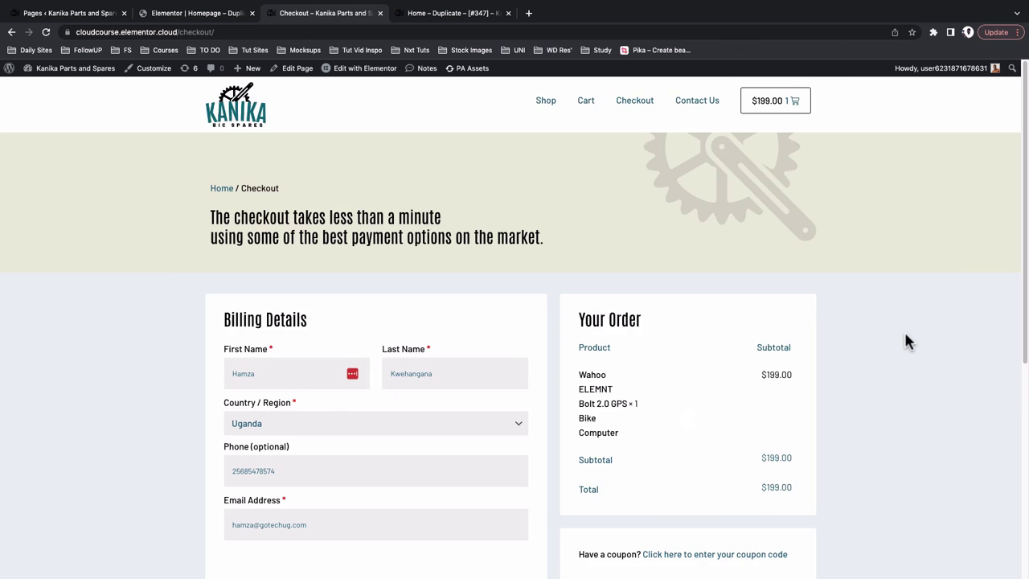
Review the checkout page from the order summary down to the payment section, and close the page
{"action": "scroll", "coordinate": [904, 334], "scroll_direction": "down", "scroll_amount": 3}
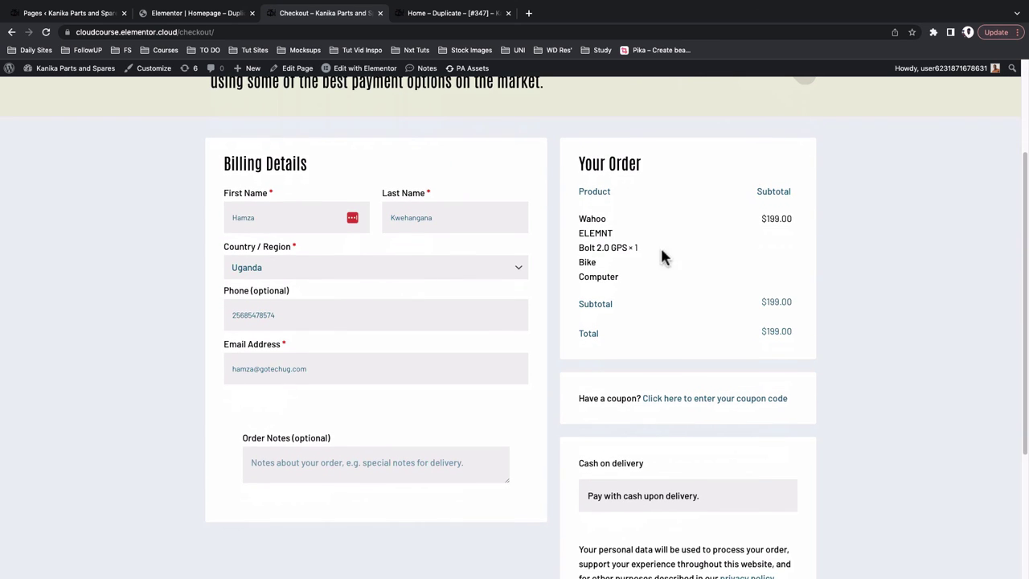
{"action": "scroll", "coordinate": [665, 358], "scroll_direction": "down", "scroll_amount": 3}
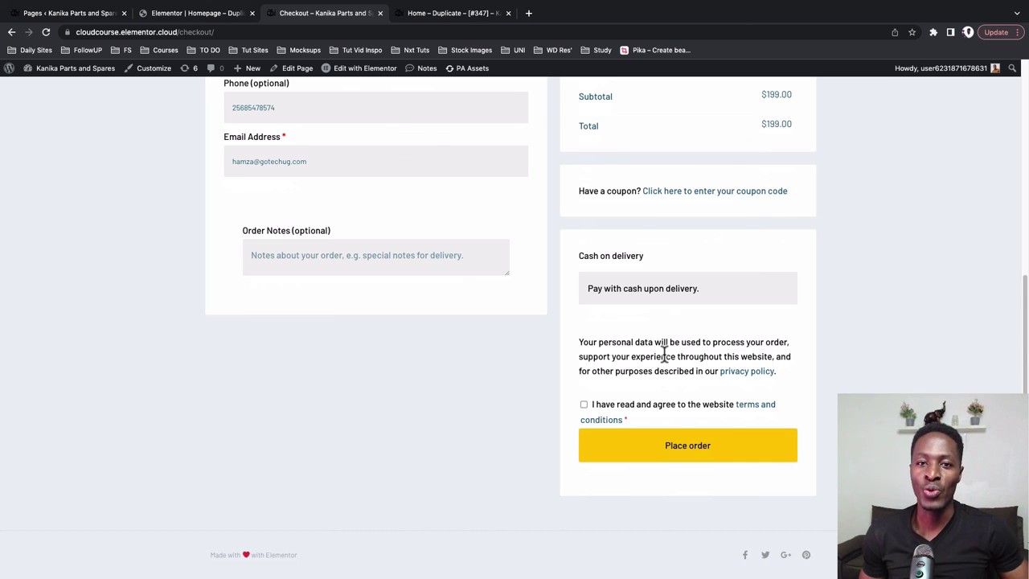
{"action": "key", "text": "ctrl+w"}
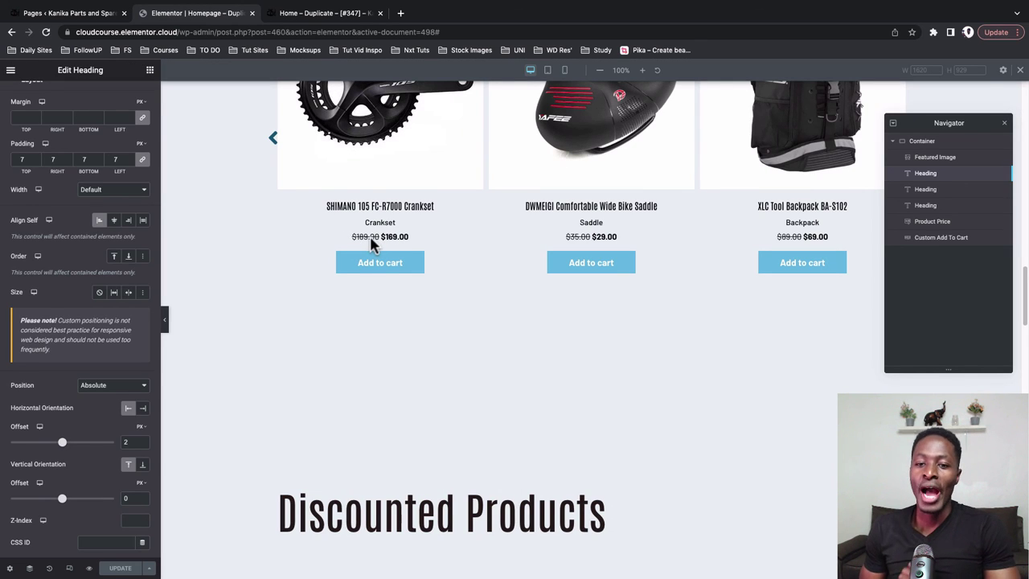
Go back to the Discounted Products carousel on the live homepage and advance through its product slides
{"action": "scroll", "coordinate": [367, 362], "scroll_direction": "down", "scroll_amount": 5}
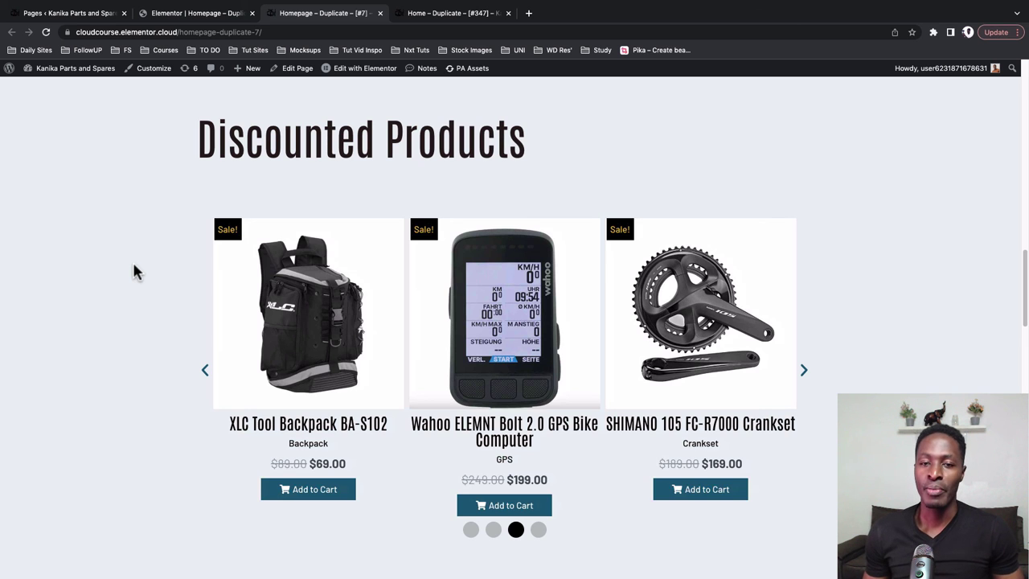
{"action": "left_click", "coordinate": [805, 373]}
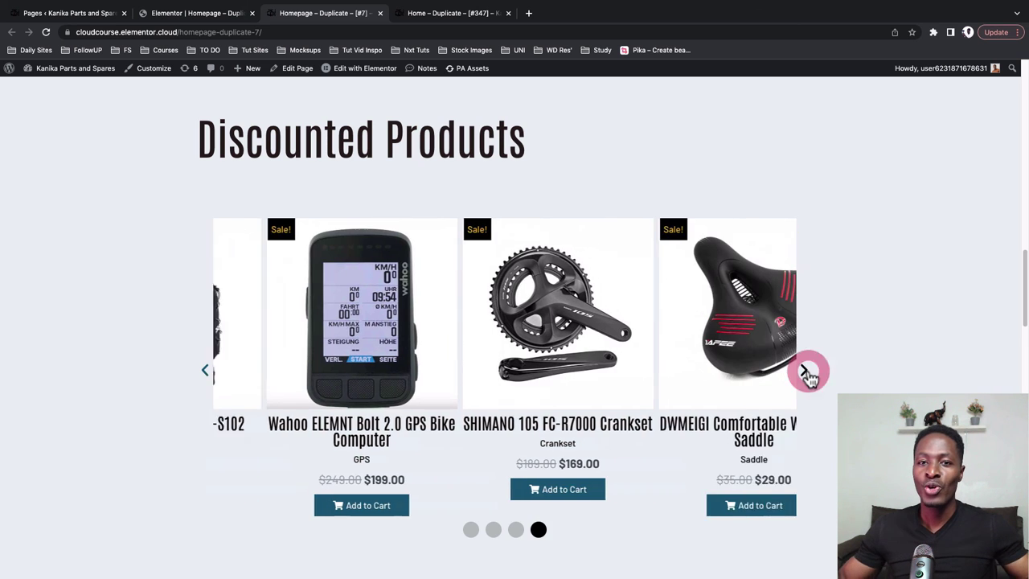
{"action": "left_click", "coordinate": [805, 372]}
{"action": "left_click", "coordinate": [805, 372]}
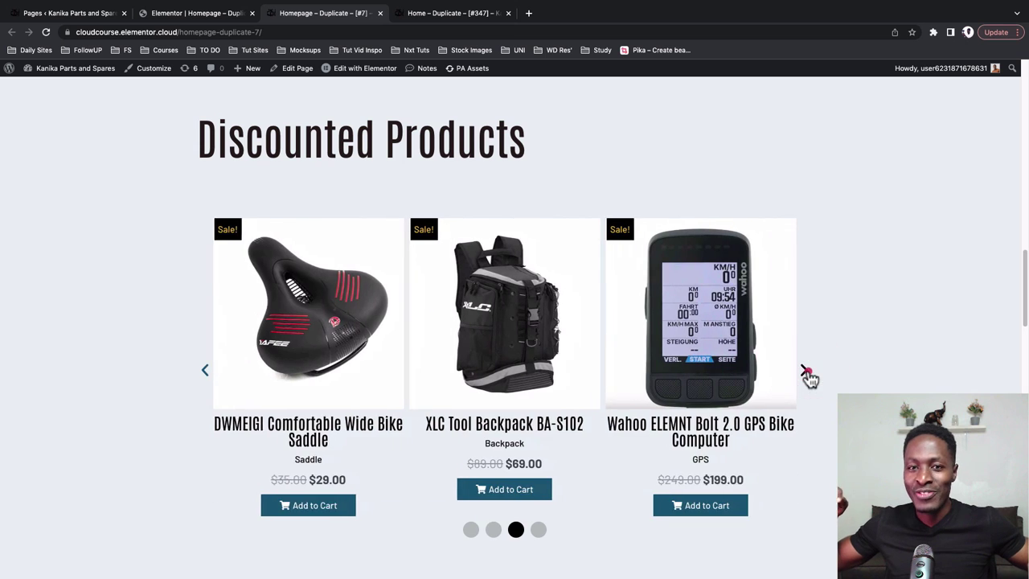
{"action": "left_click", "coordinate": [805, 372]}
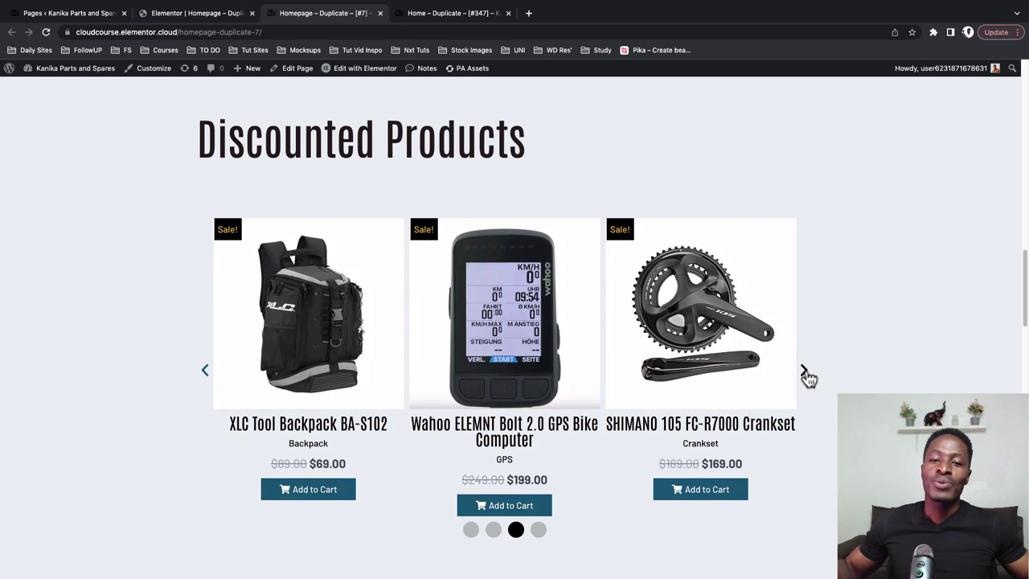